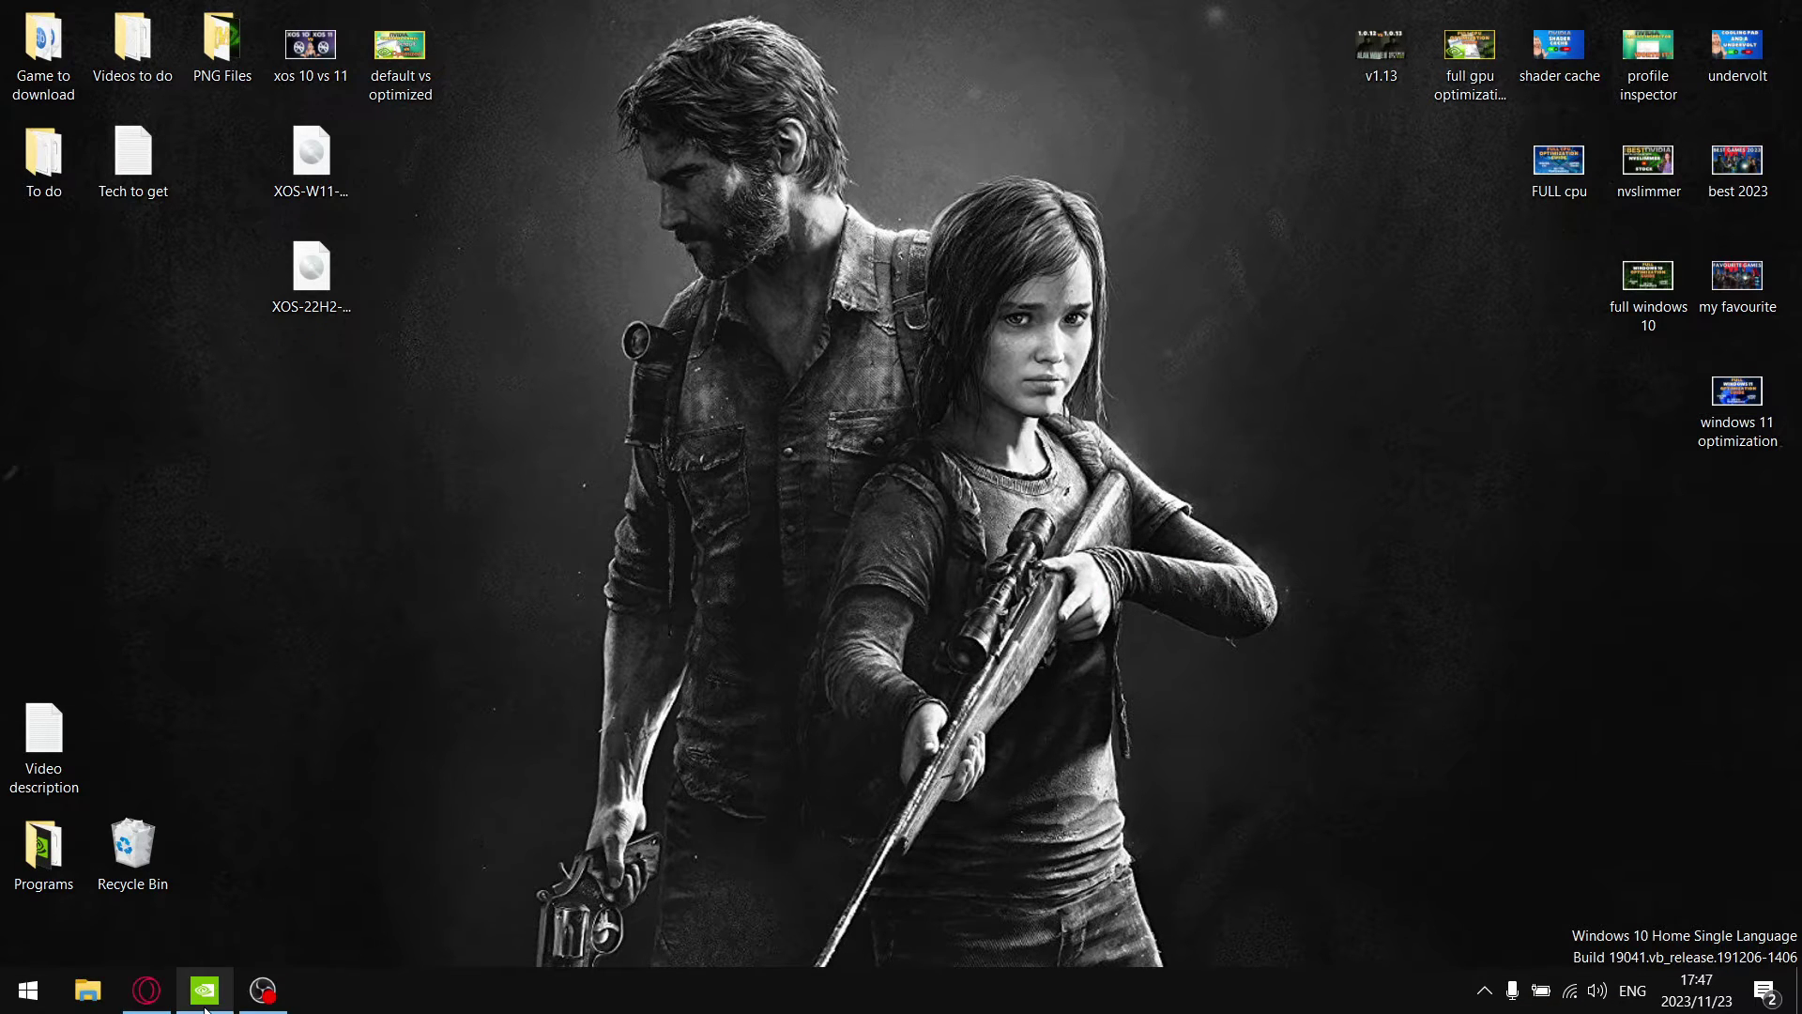
Open NVIDIA Control Panel from the taskbar and go to the Manage 3D Settings global list.
left_click(205, 989)
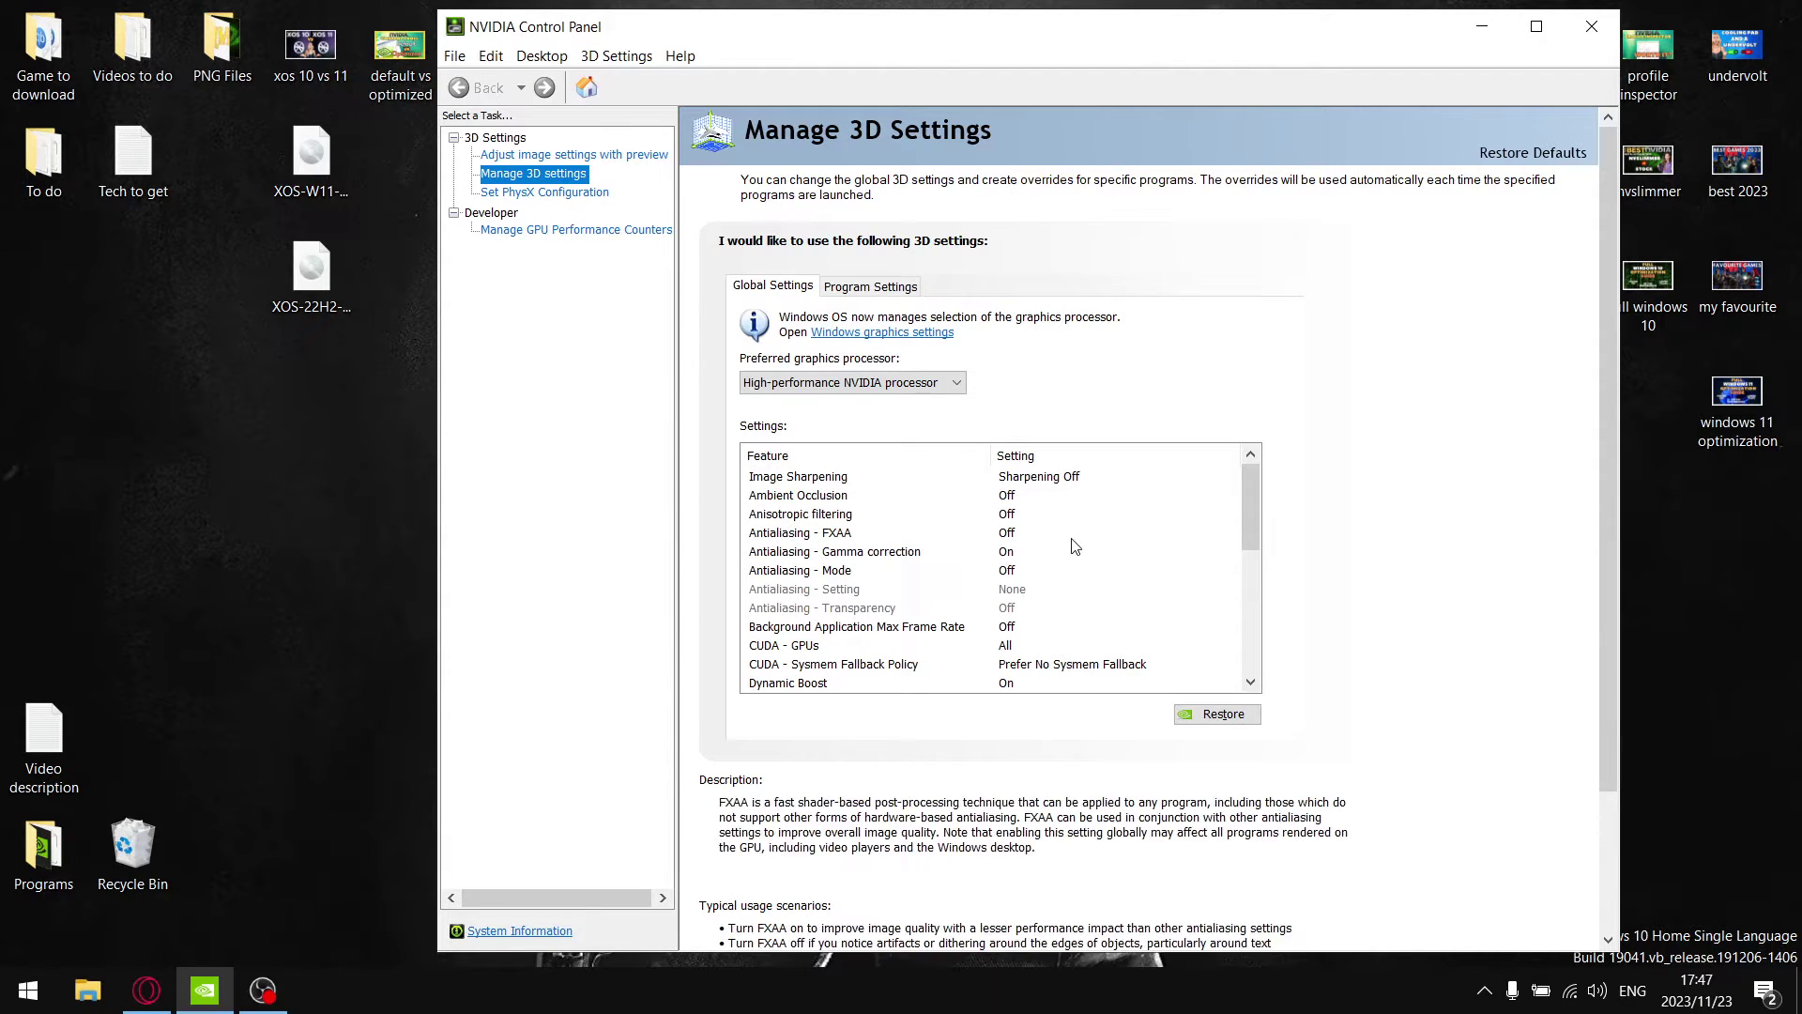
left_click(549, 156)
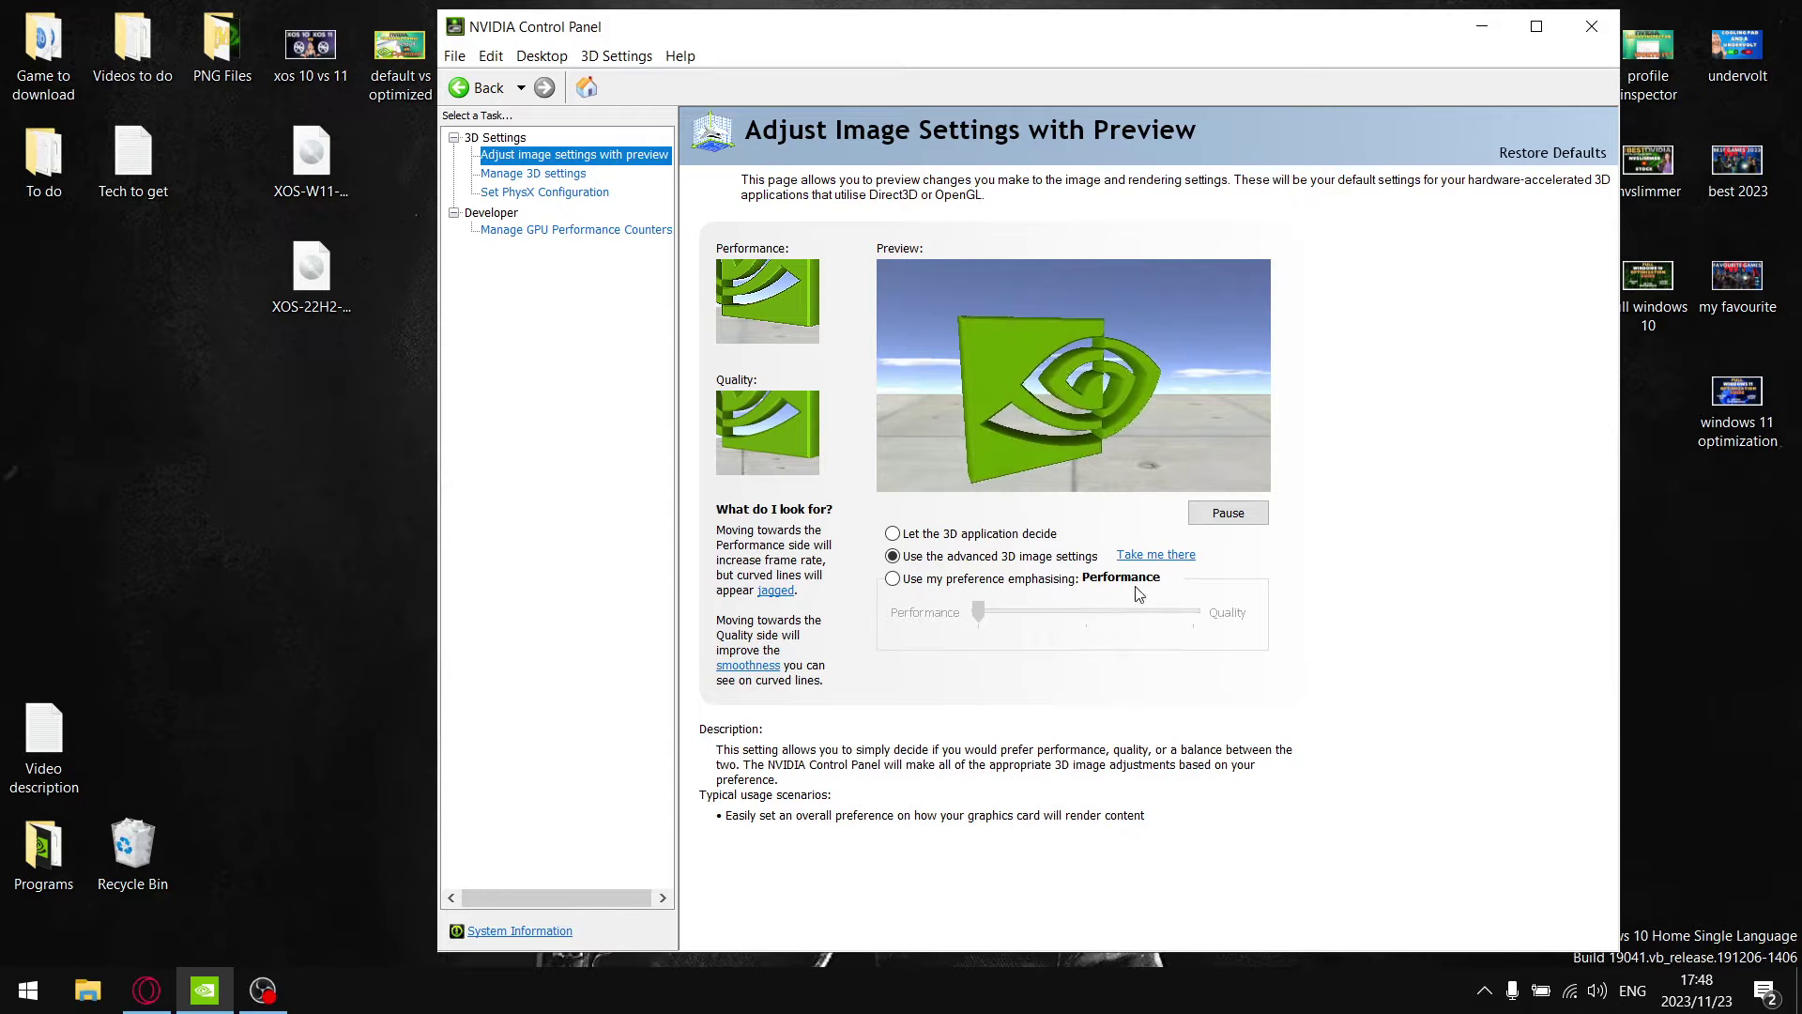
left_click(525, 174)
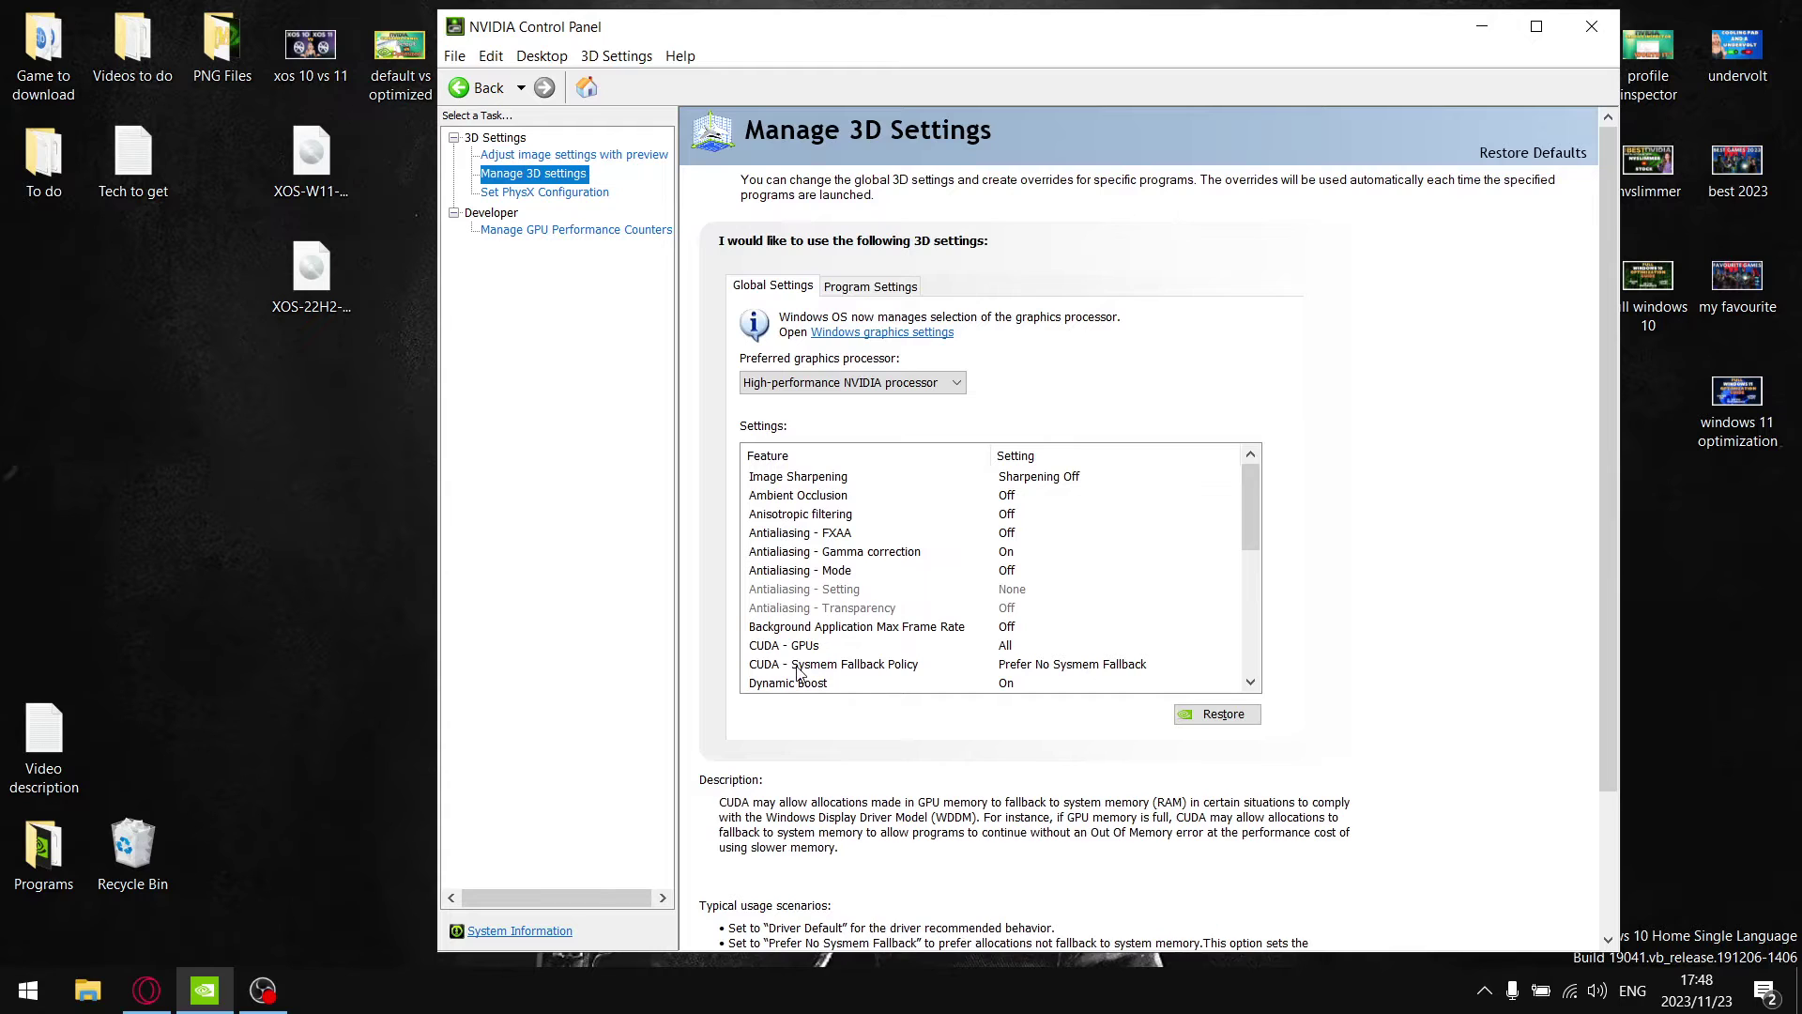
Set CUDA - Sysmem Fallback Policy to Driver Default and OpenGL GDI compatibility to Auto.
left_click(1047, 666)
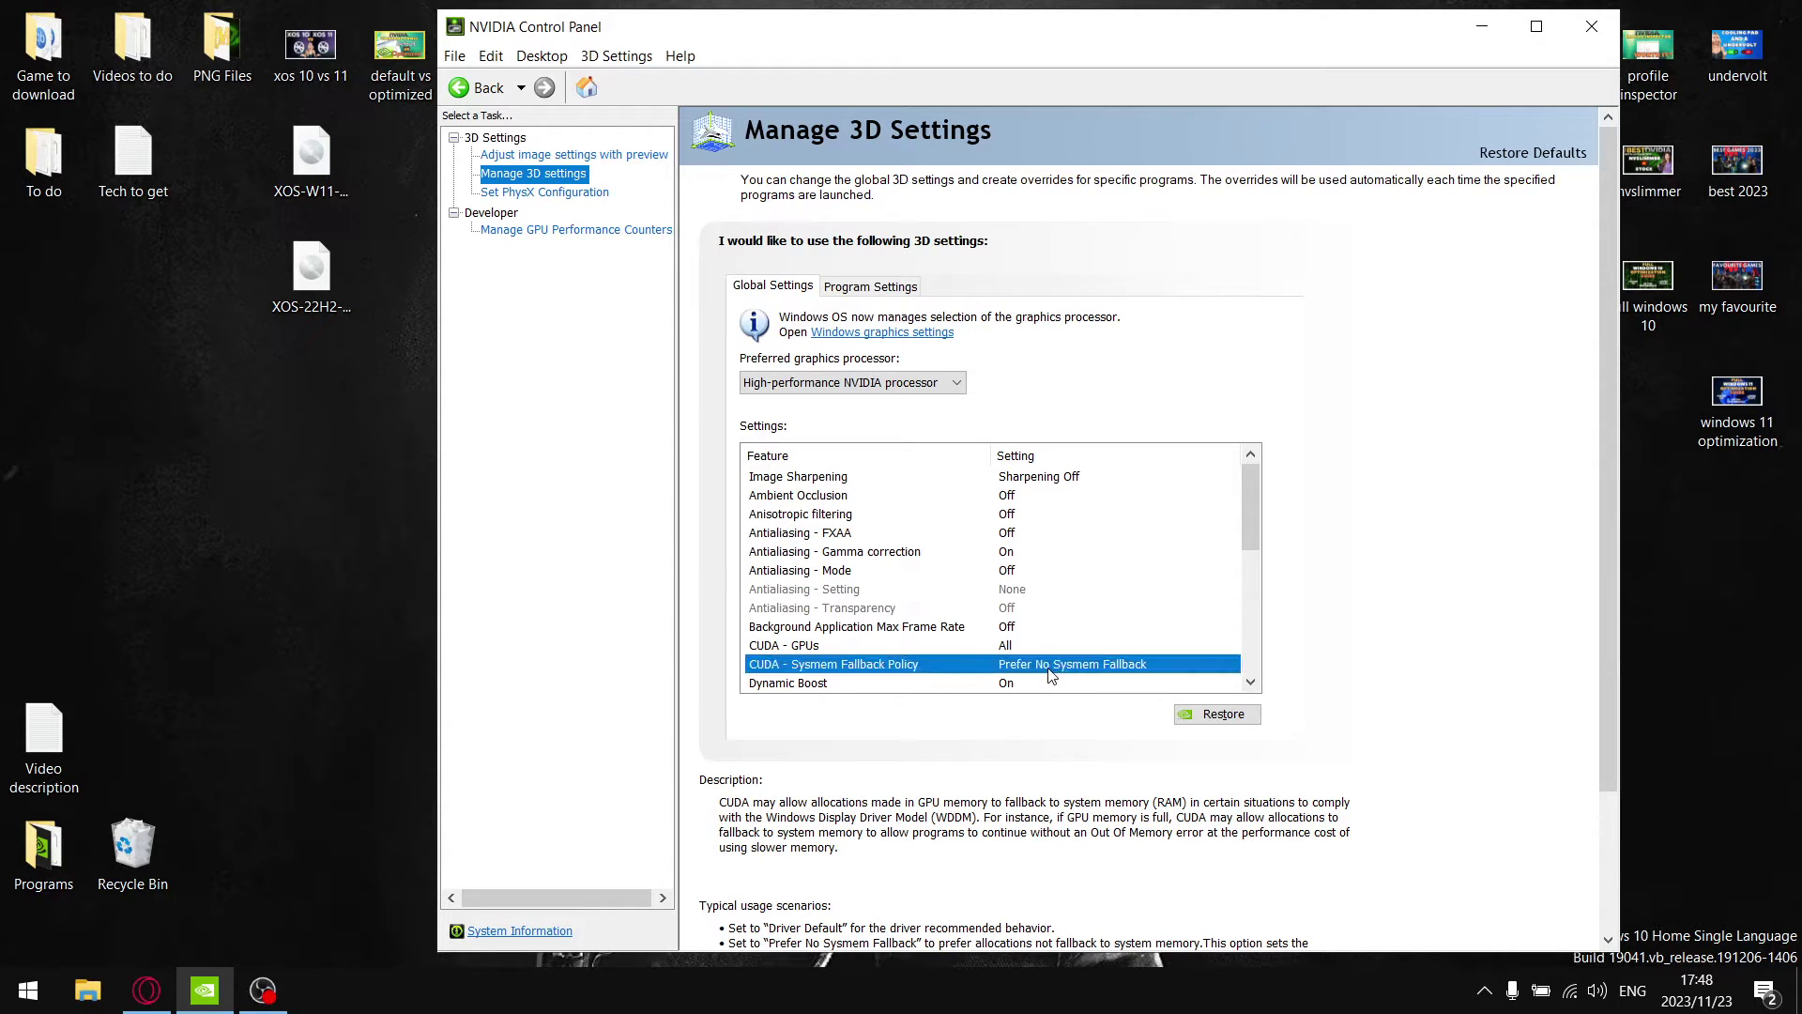
left_click(1049, 666)
left_click(1052, 685)
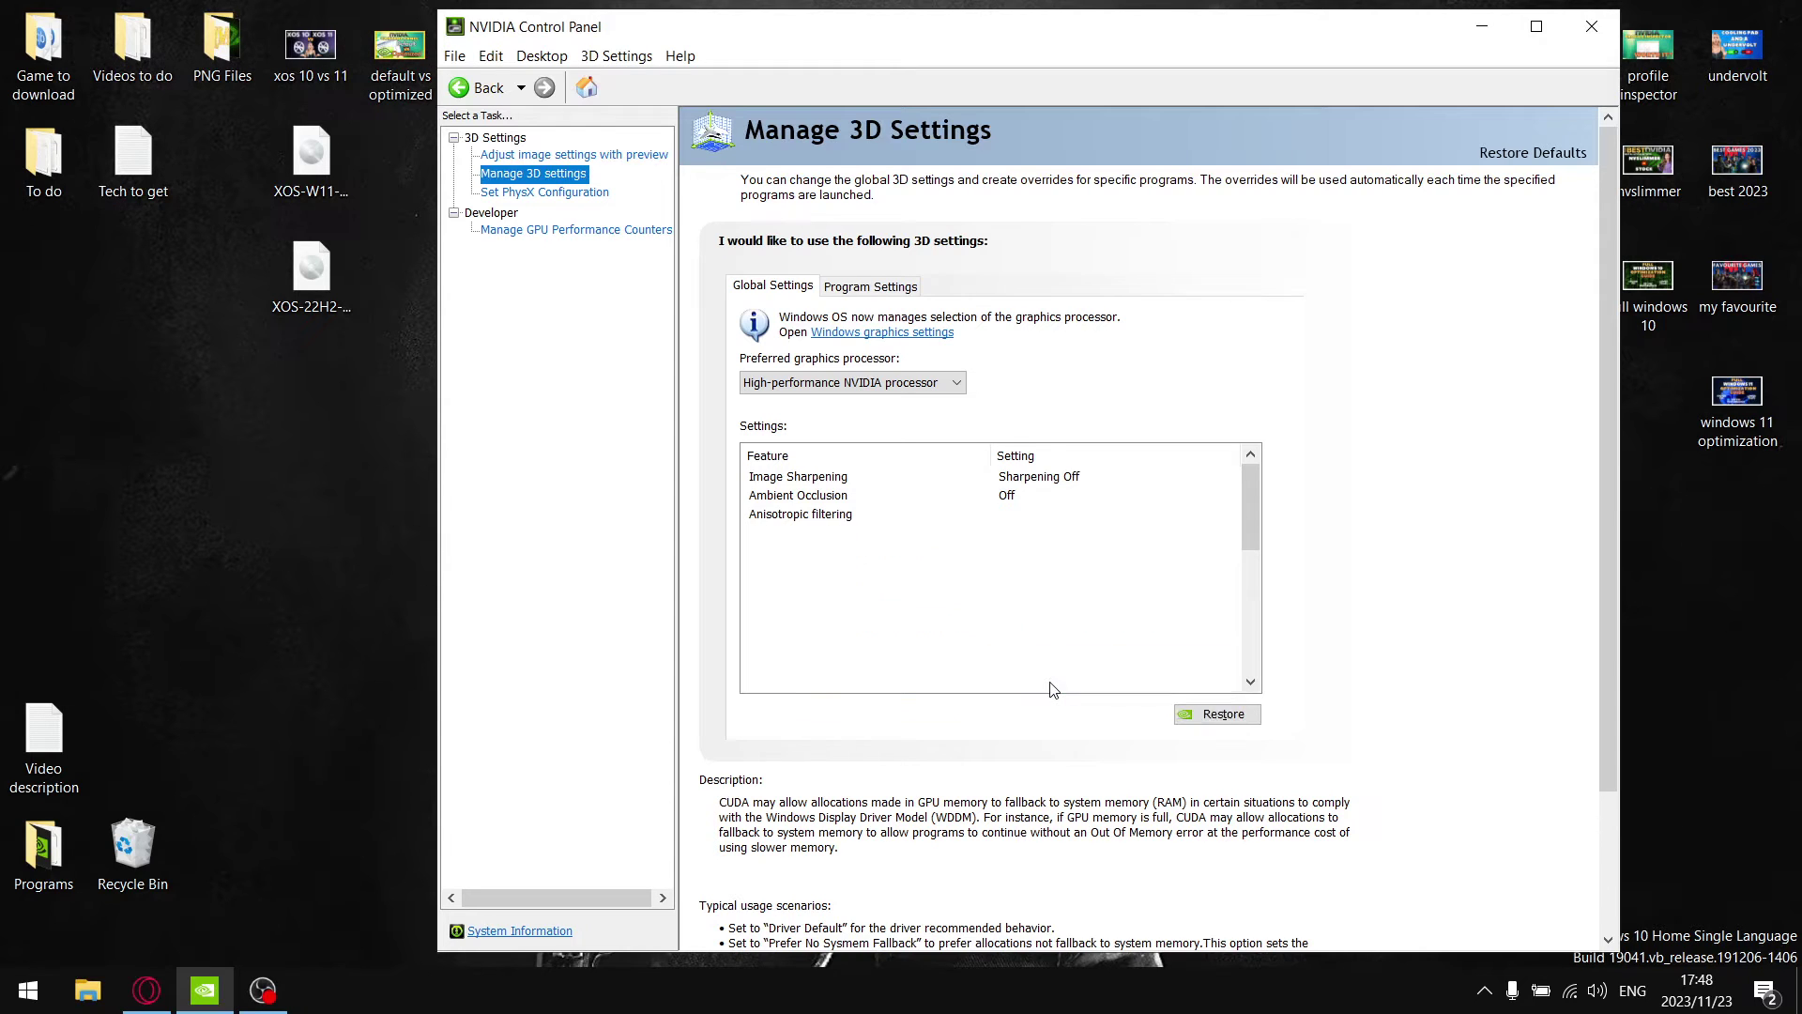
left_click(1251, 683)
left_click(1251, 683)
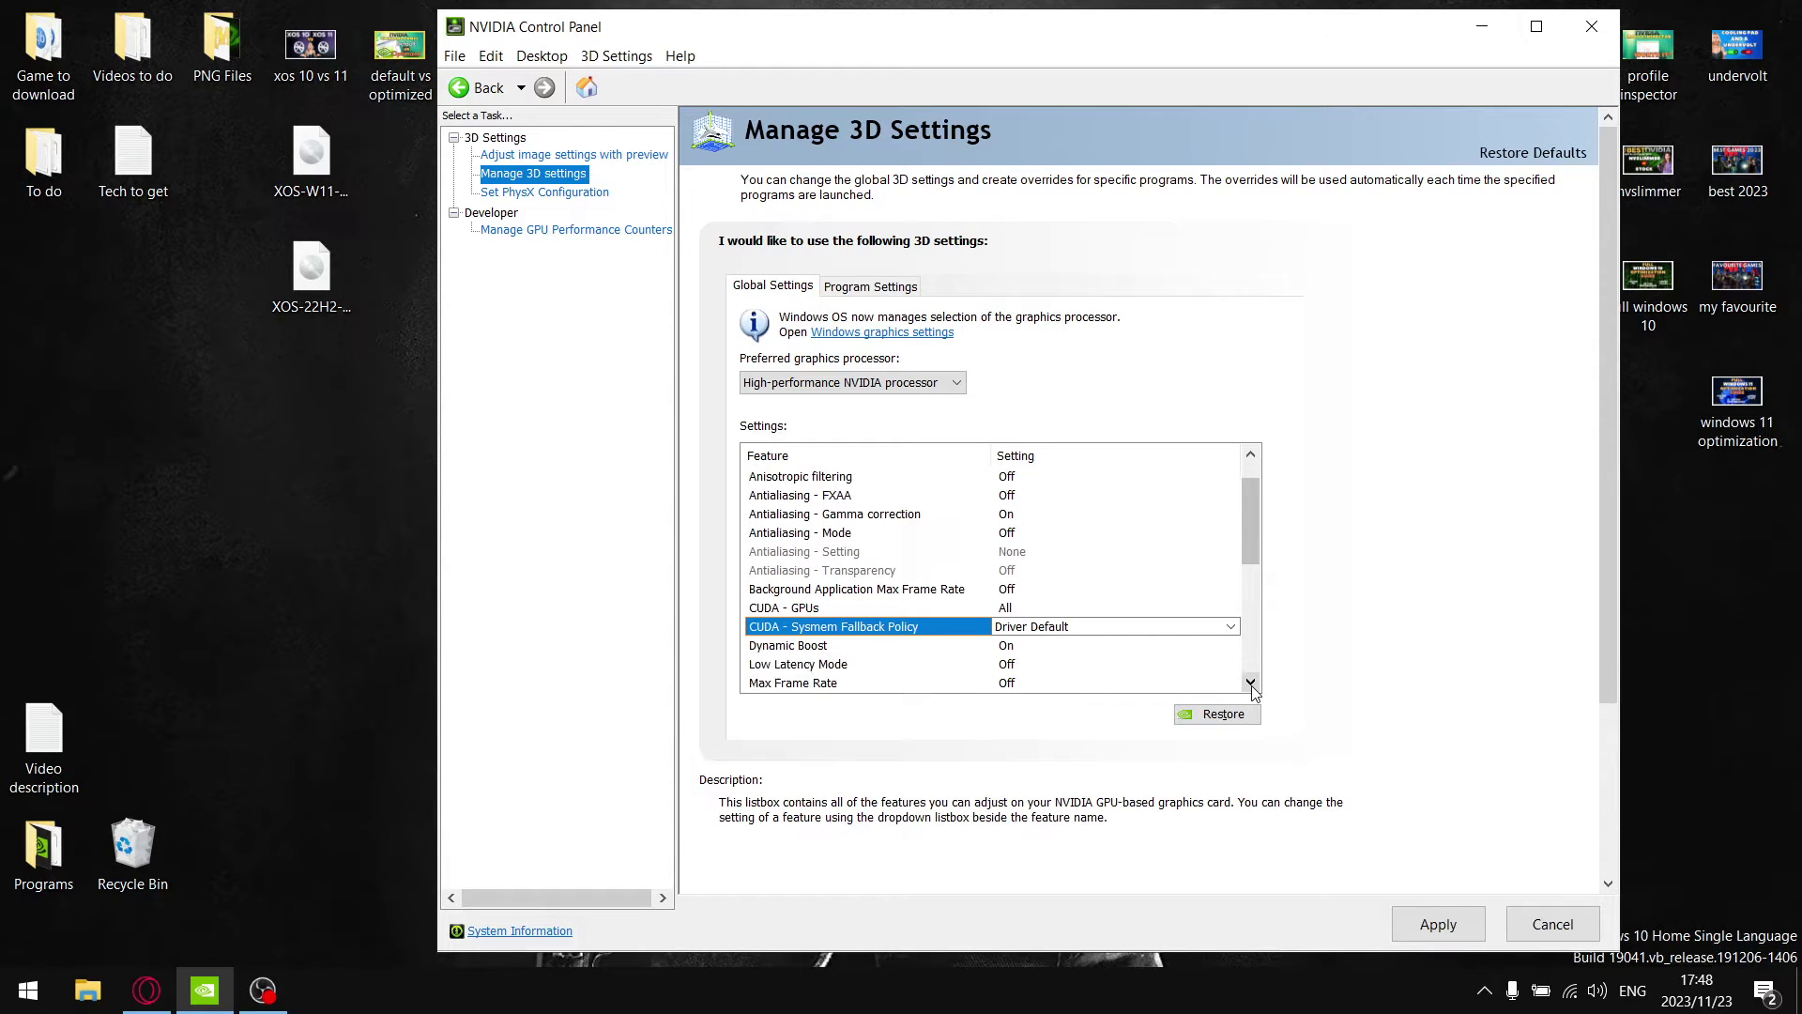
left_click(1251, 683)
left_click(1251, 684)
left_click(1251, 684)
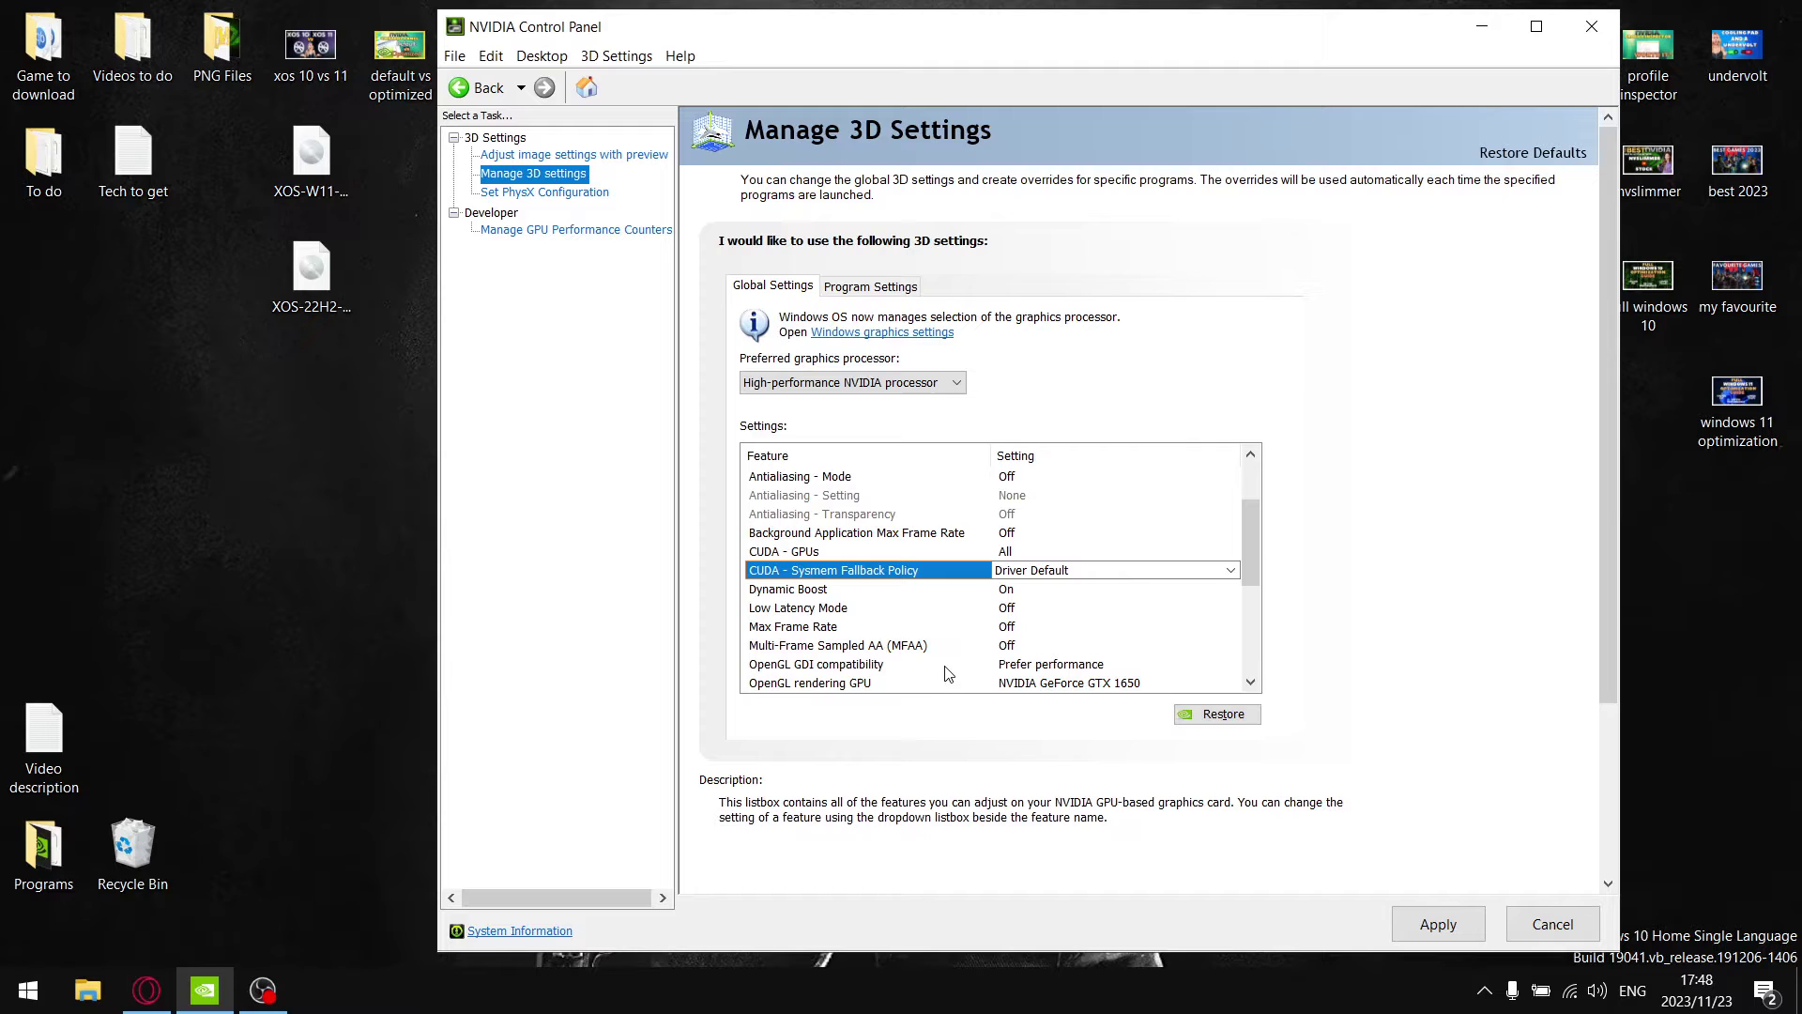
left_click(873, 665)
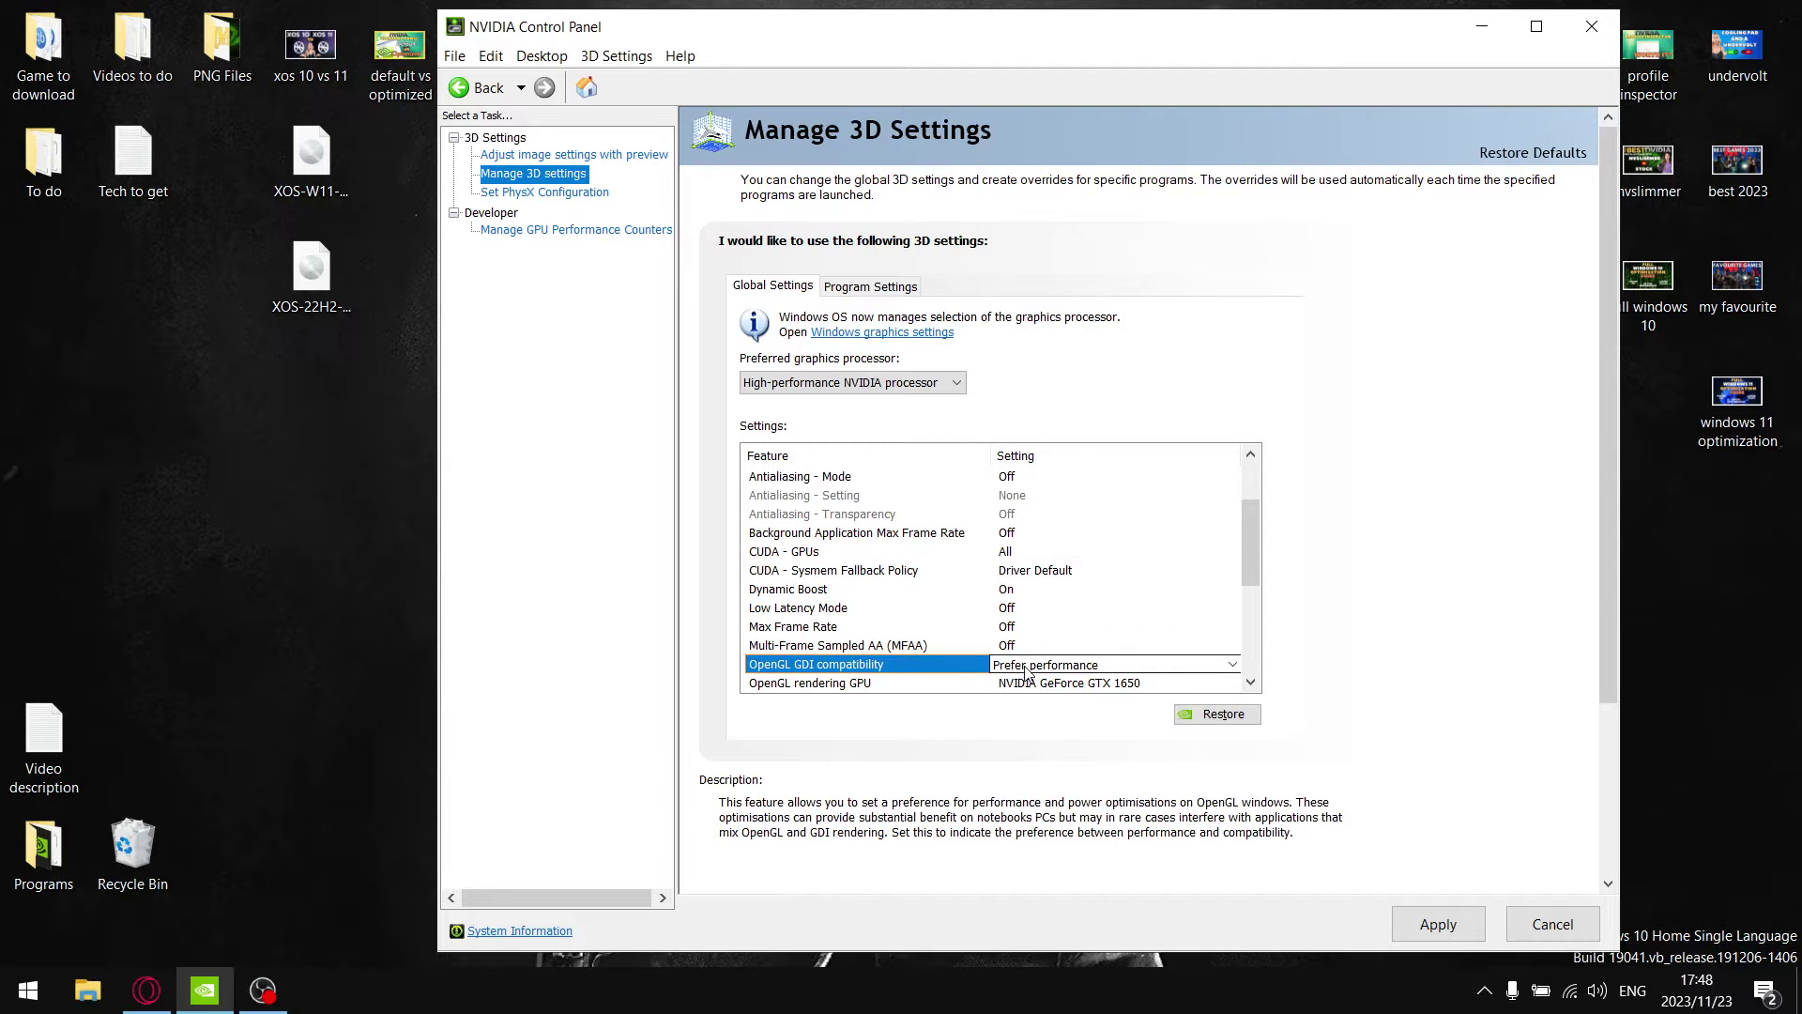
left_click(1025, 666)
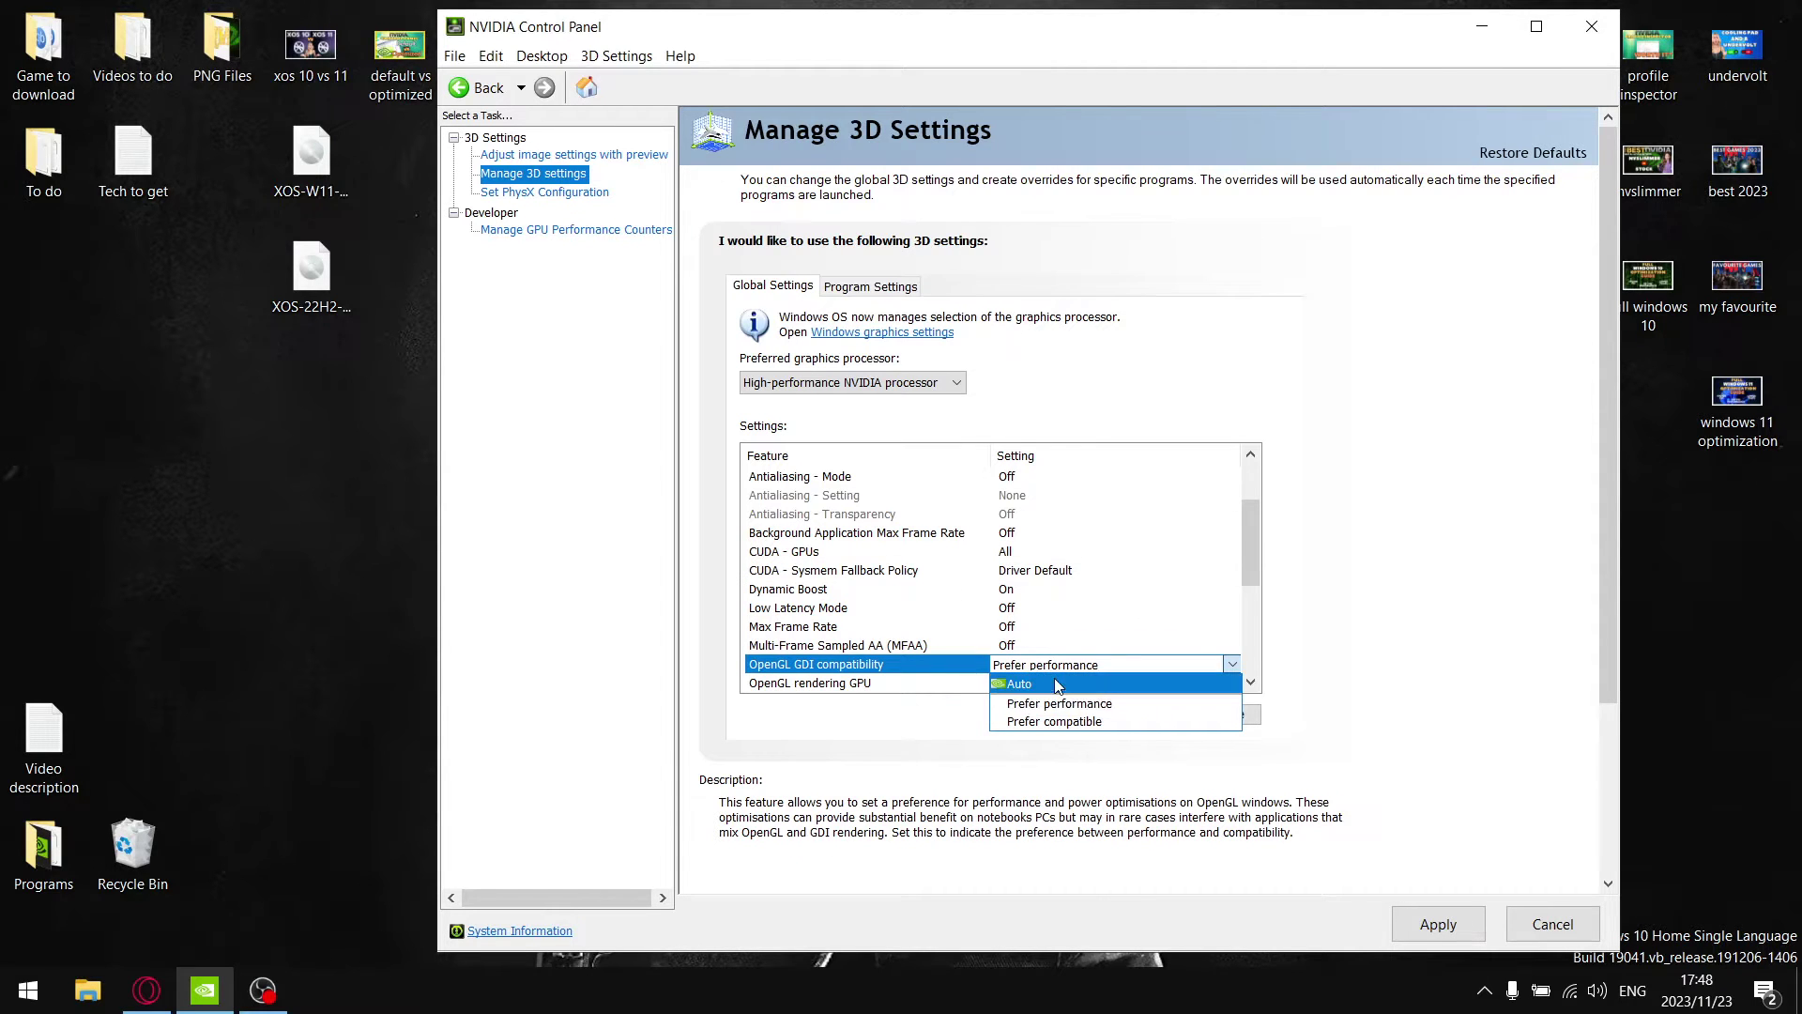
left_click(1056, 683)
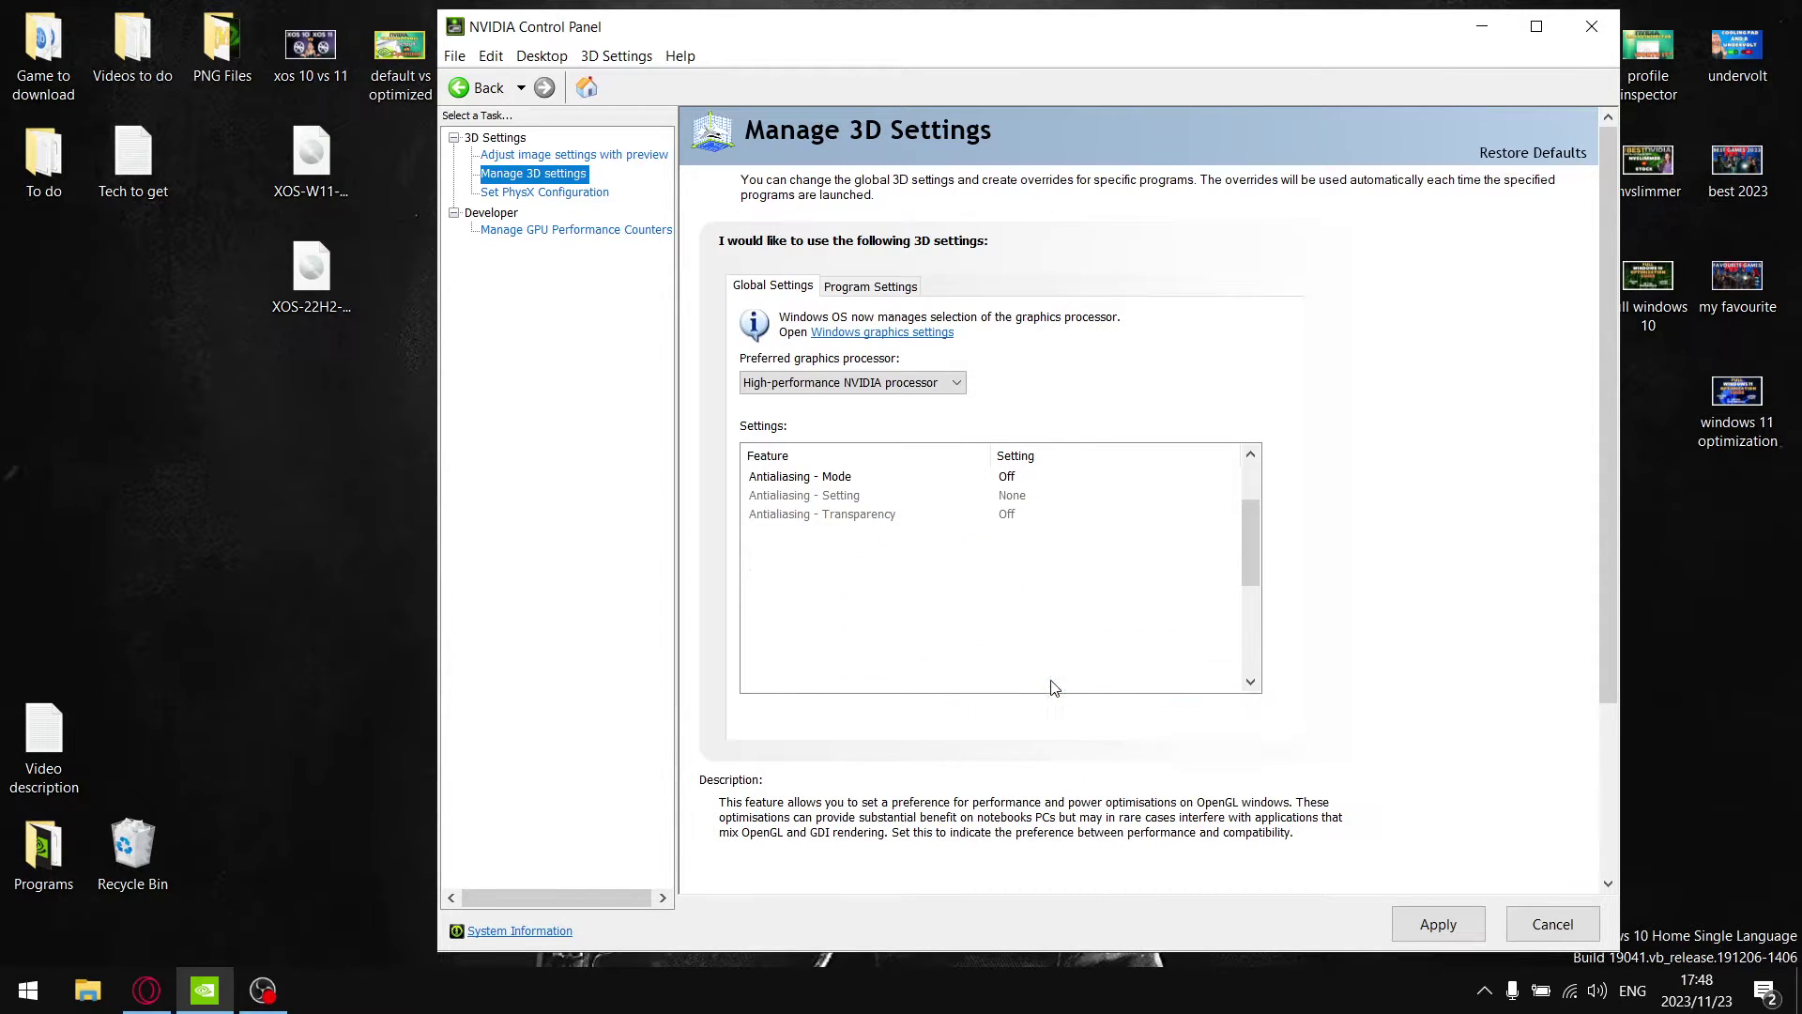
left_click(1251, 683)
left_click(1251, 683)
left_click(1251, 683)
left_click(1251, 684)
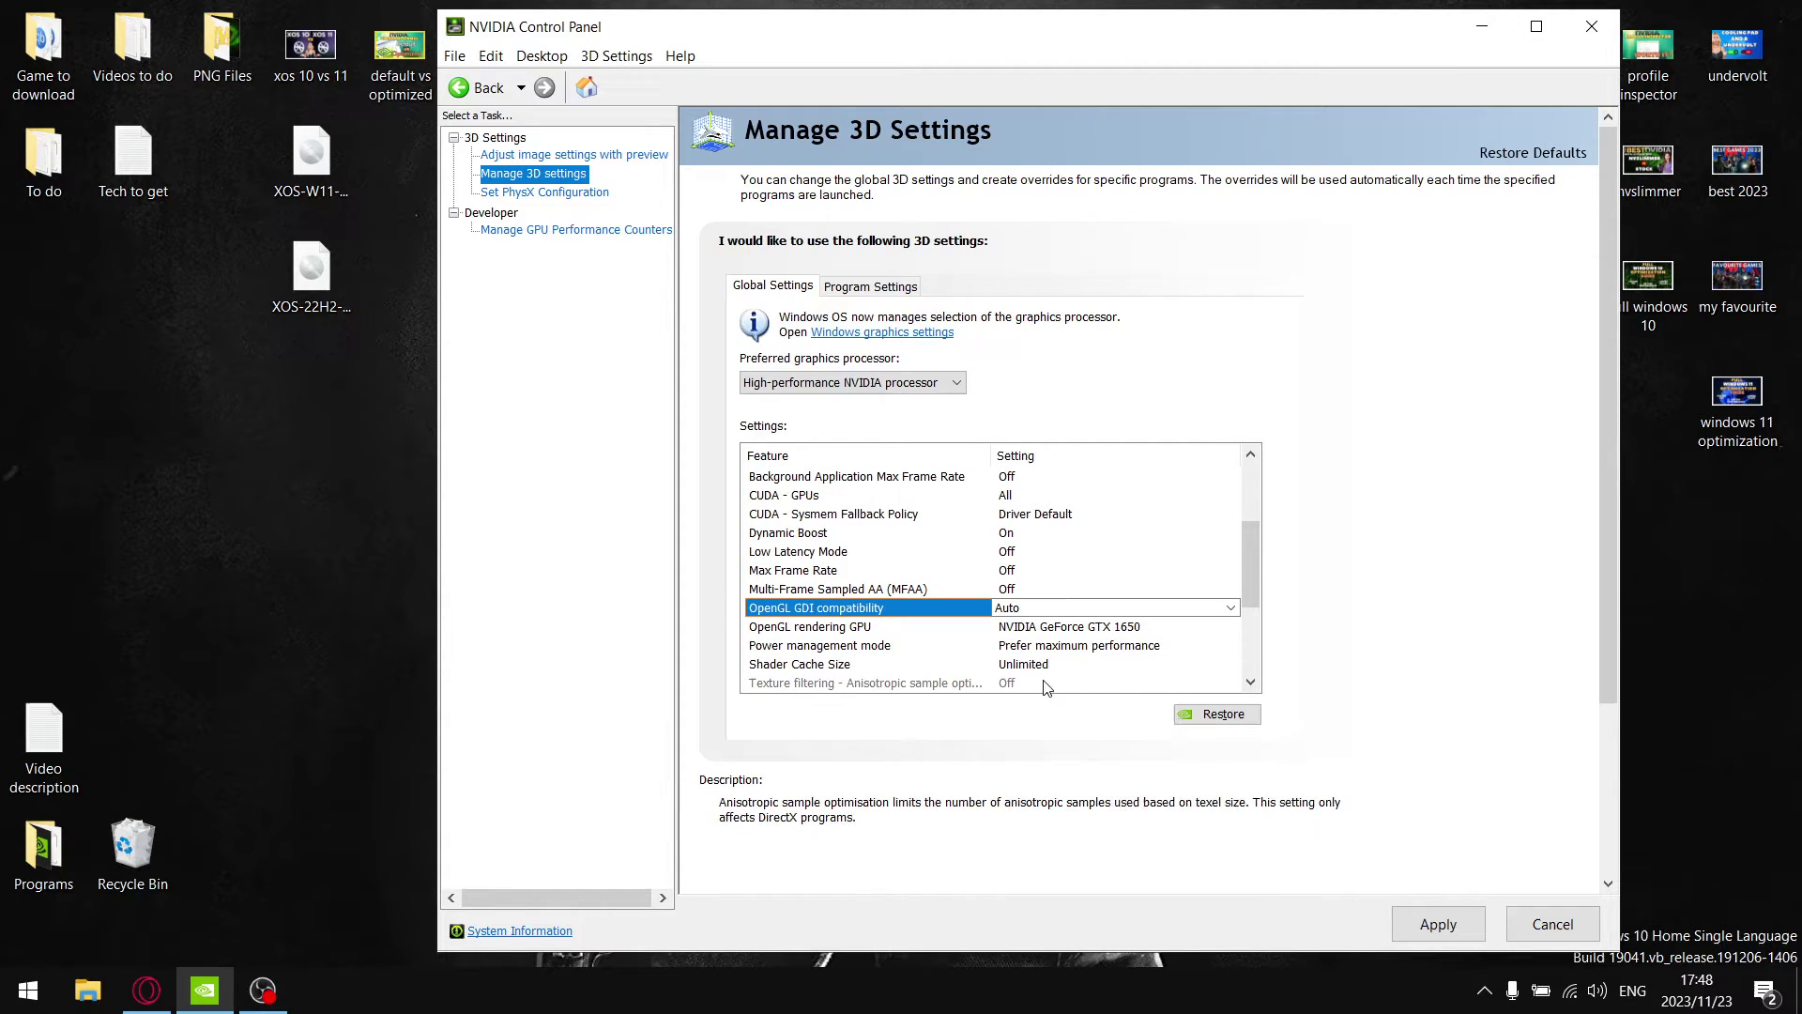
Set Power management mode to Optimal power and Shader Cache Size to Driver Default.
left_click(1019, 654)
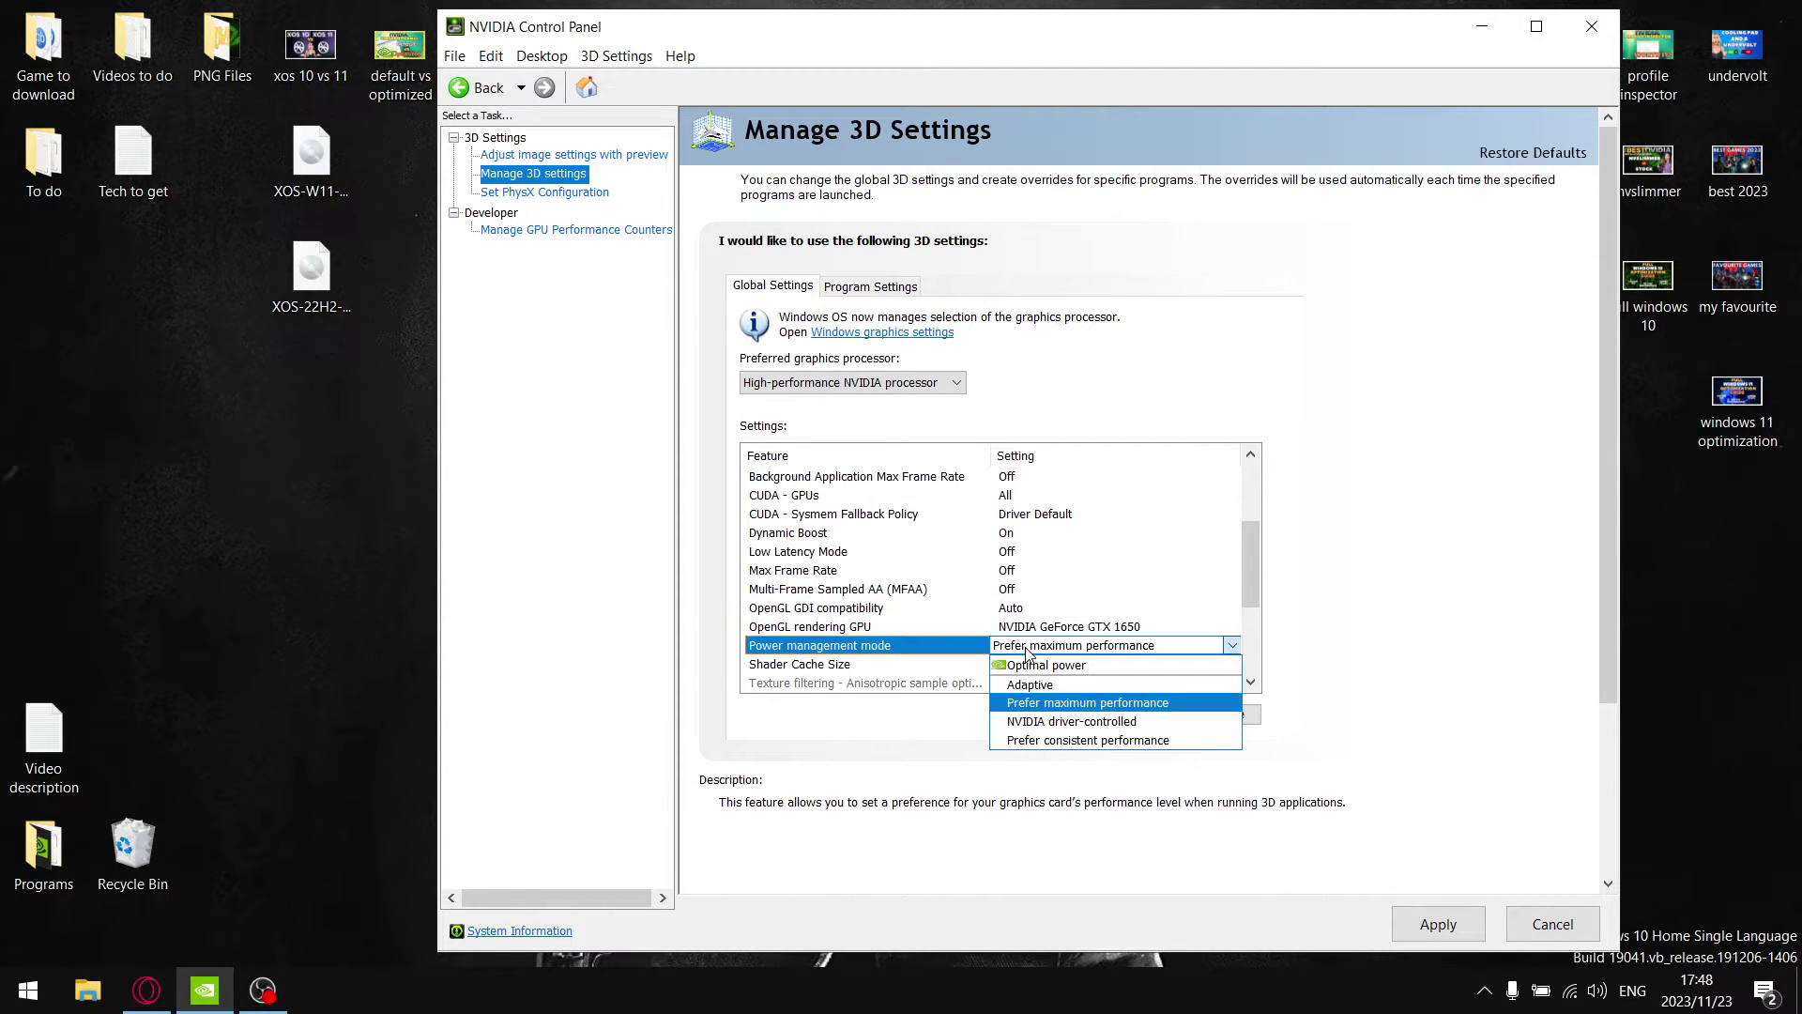
left_click(1028, 670)
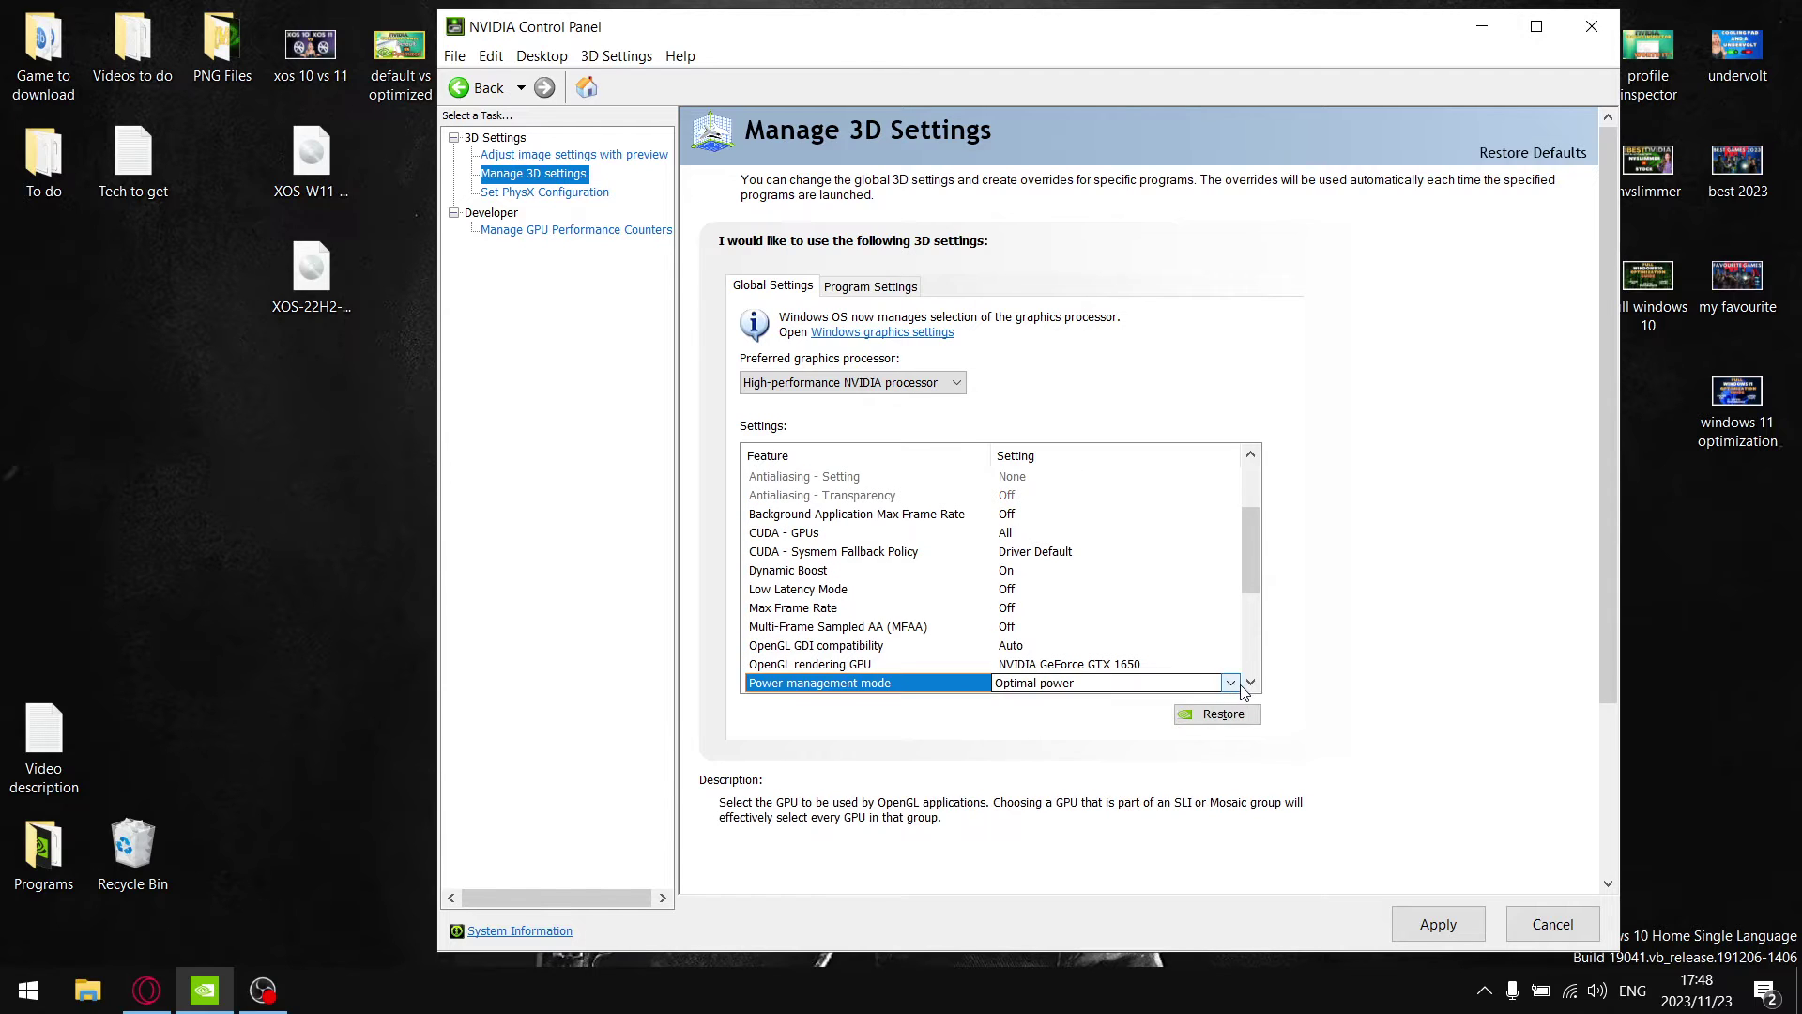
left_click(1250, 683)
left_click(1250, 683)
left_click(1250, 683)
left_click(1250, 684)
left_click(1250, 683)
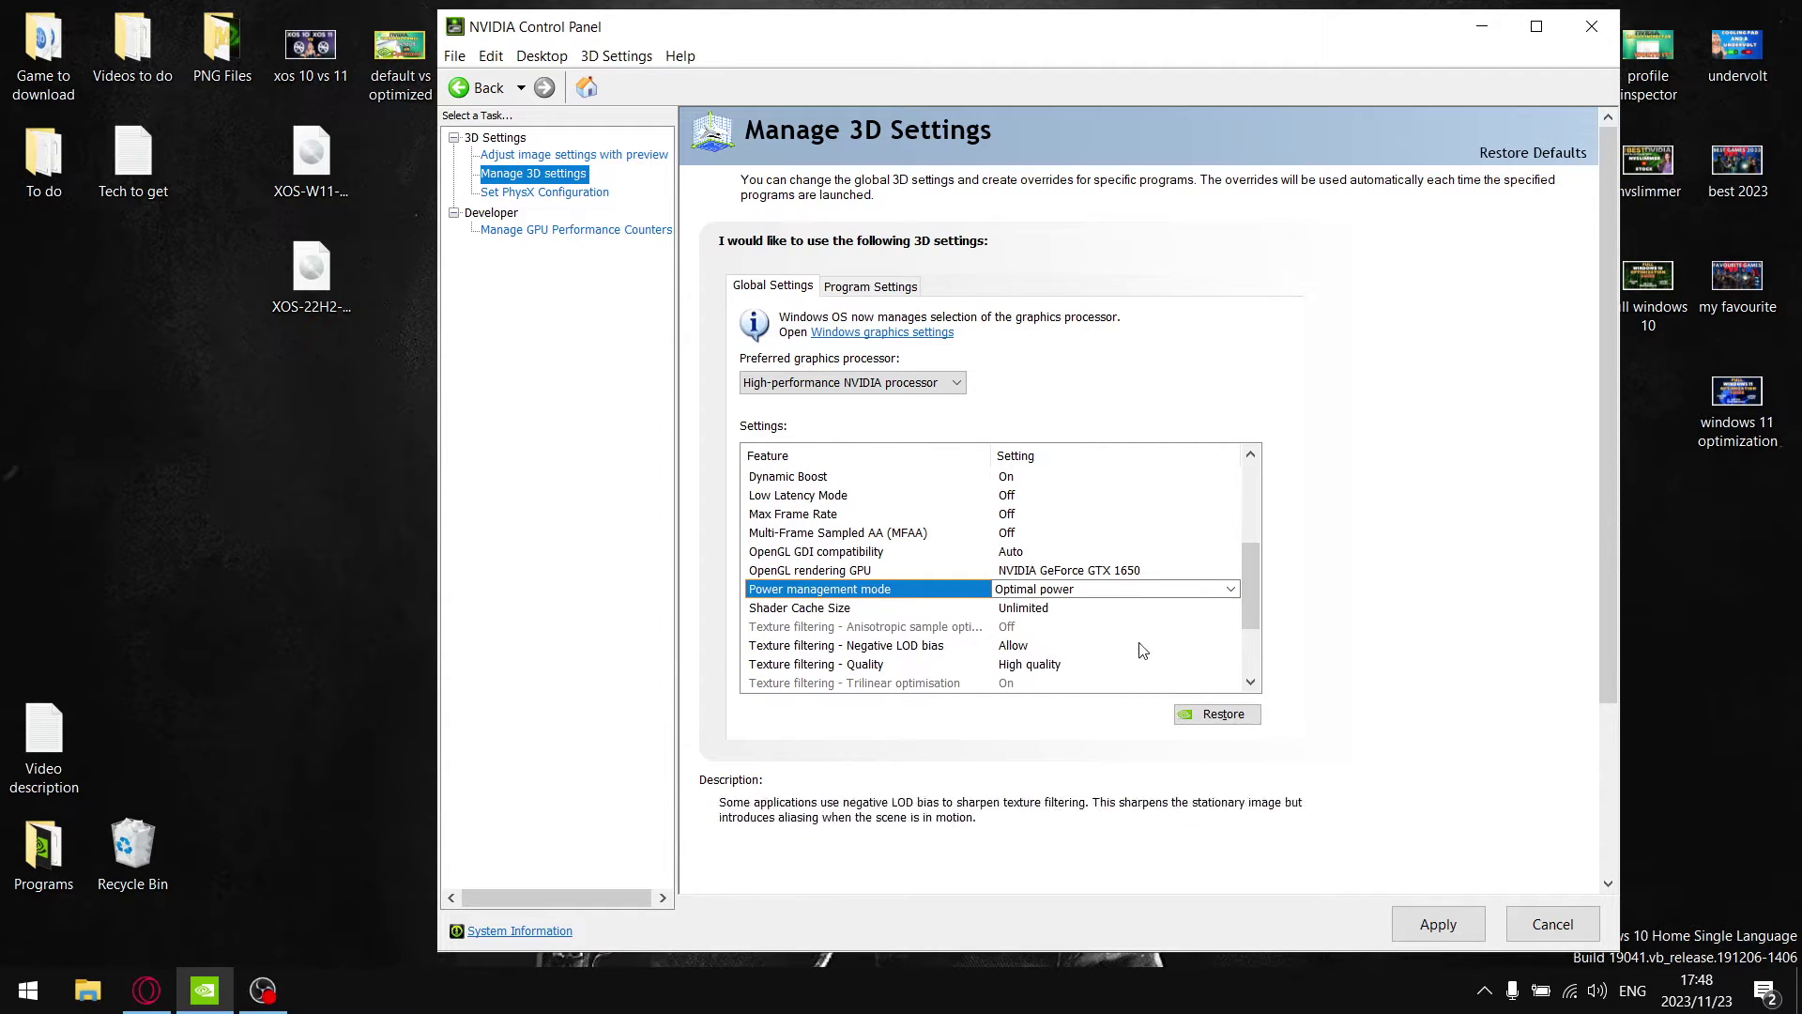
left_click(1023, 610)
left_click(1023, 610)
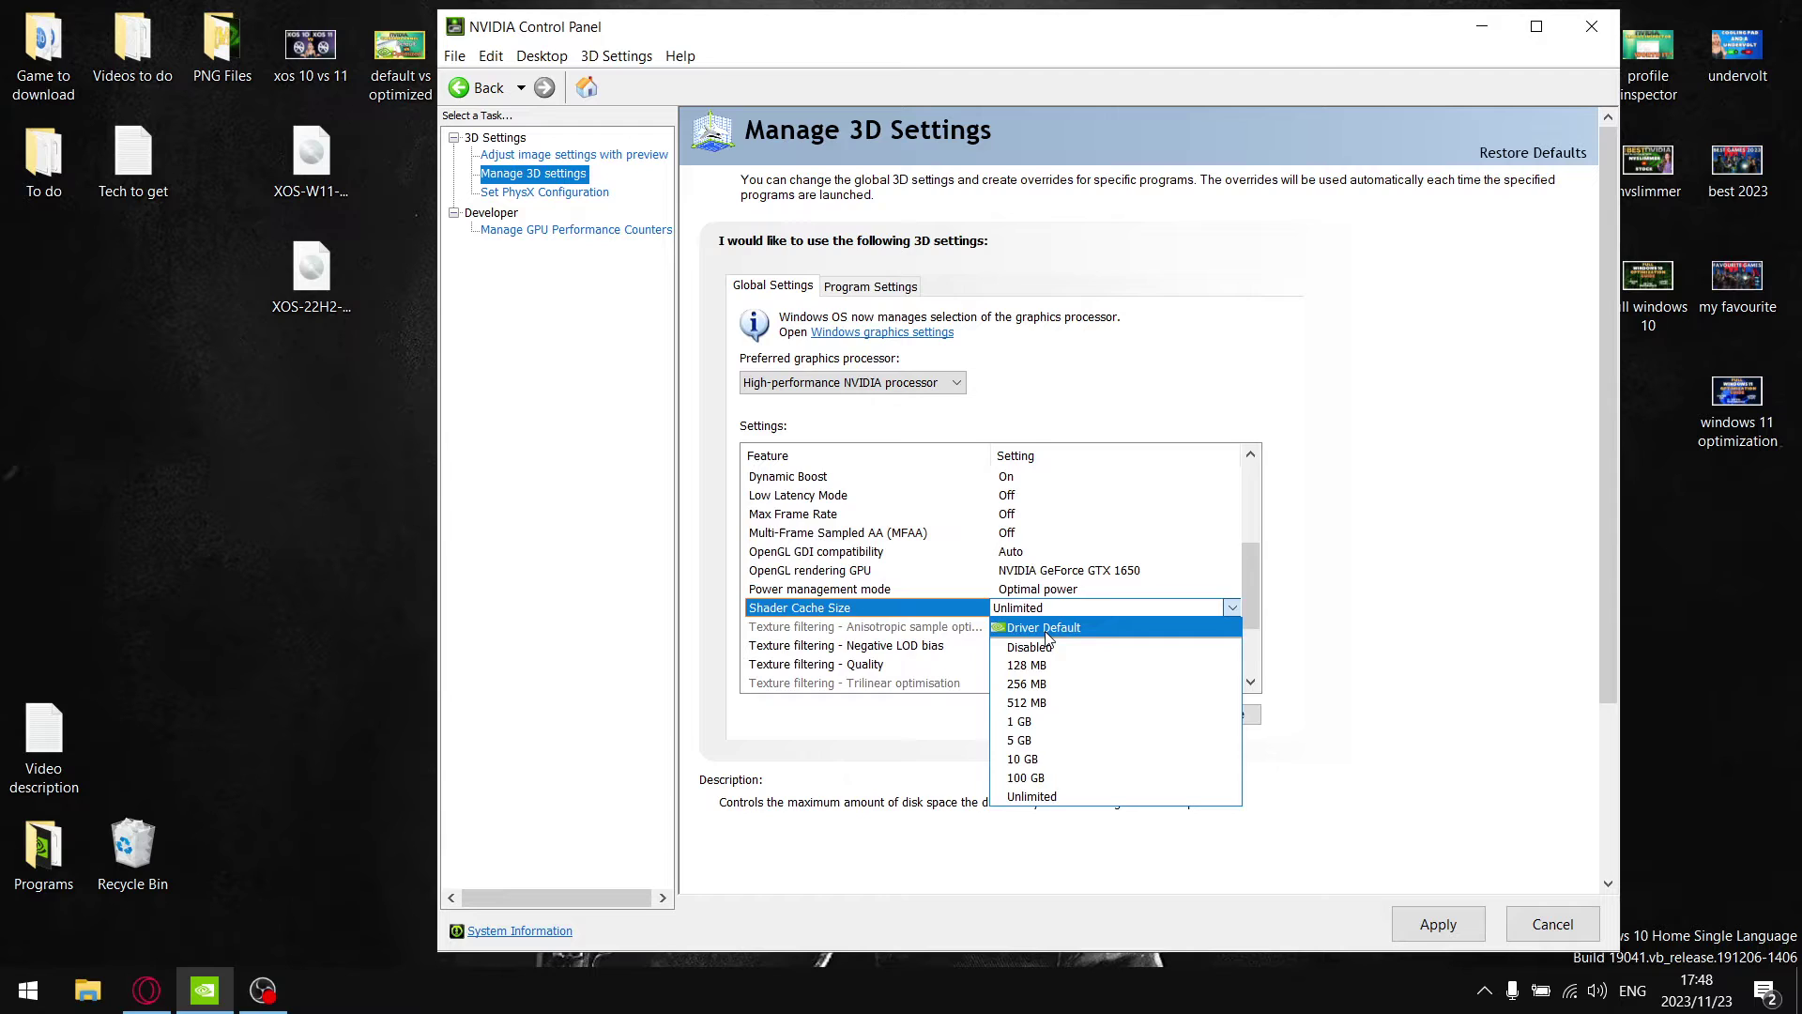
left_click(1072, 647)
left_click(1250, 683)
left_click(1250, 683)
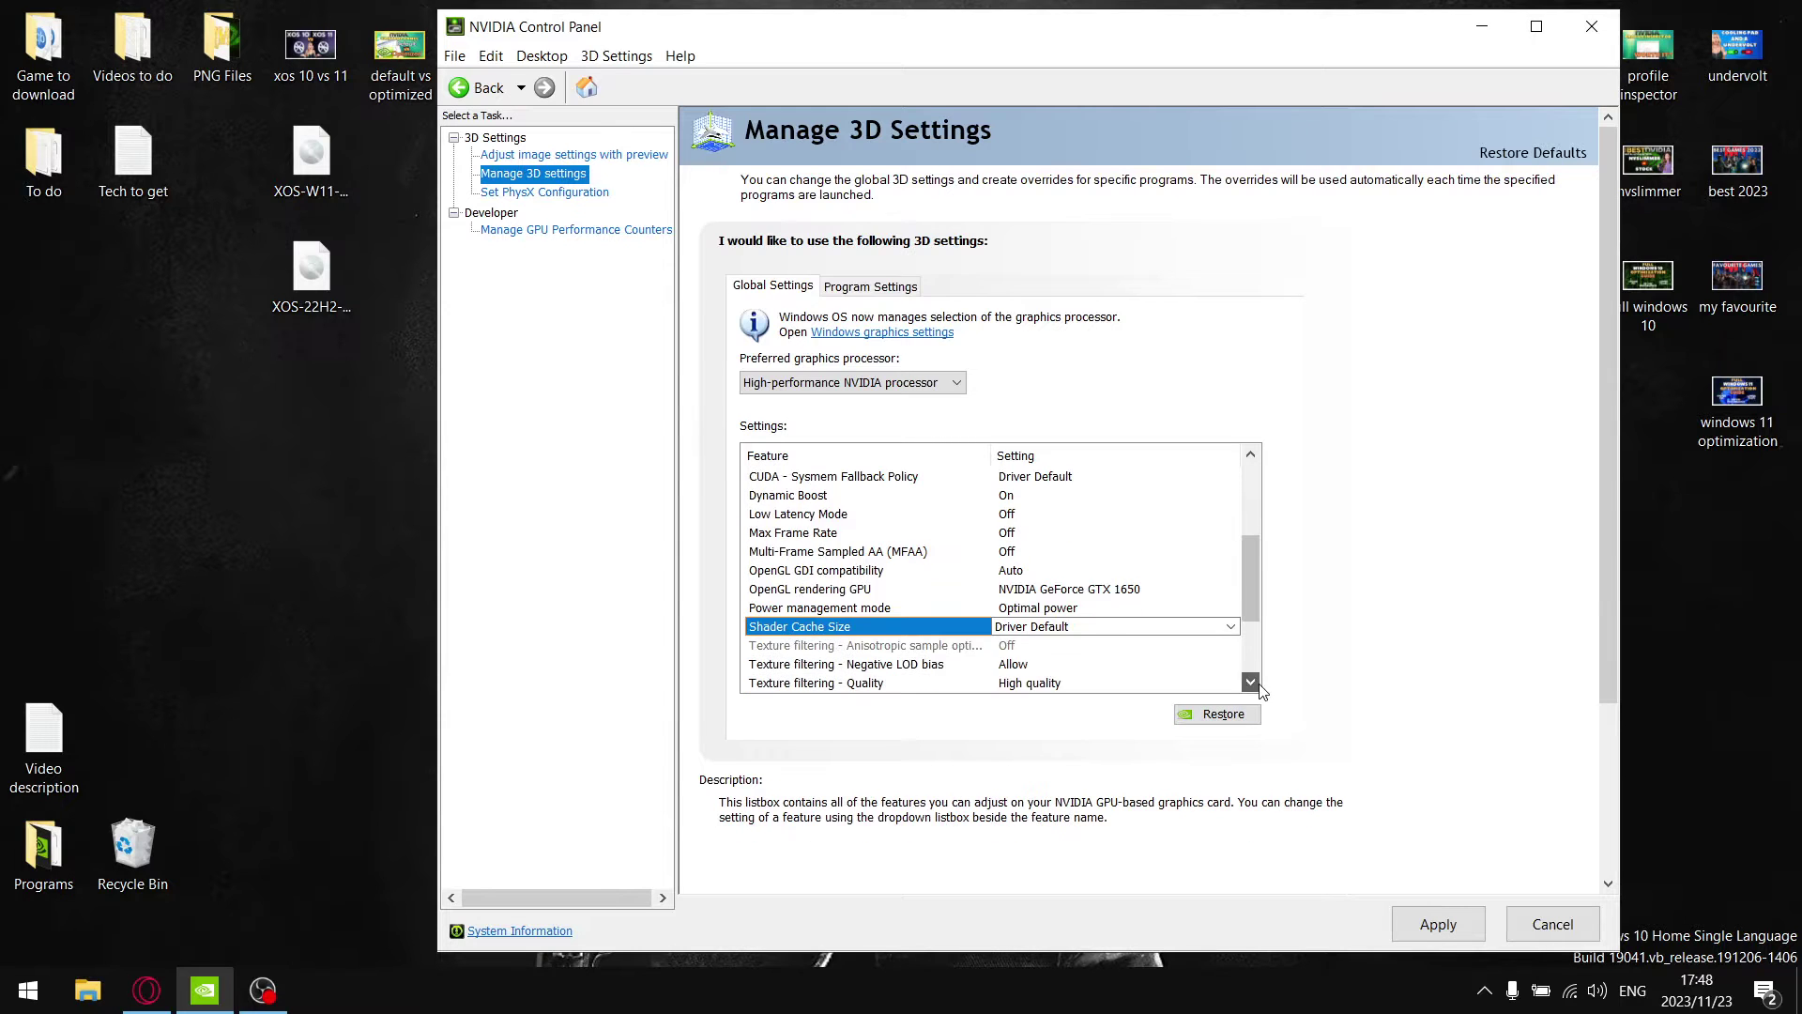
left_click(1250, 683)
left_click(1250, 683)
left_click(1250, 683)
left_click(1034, 634)
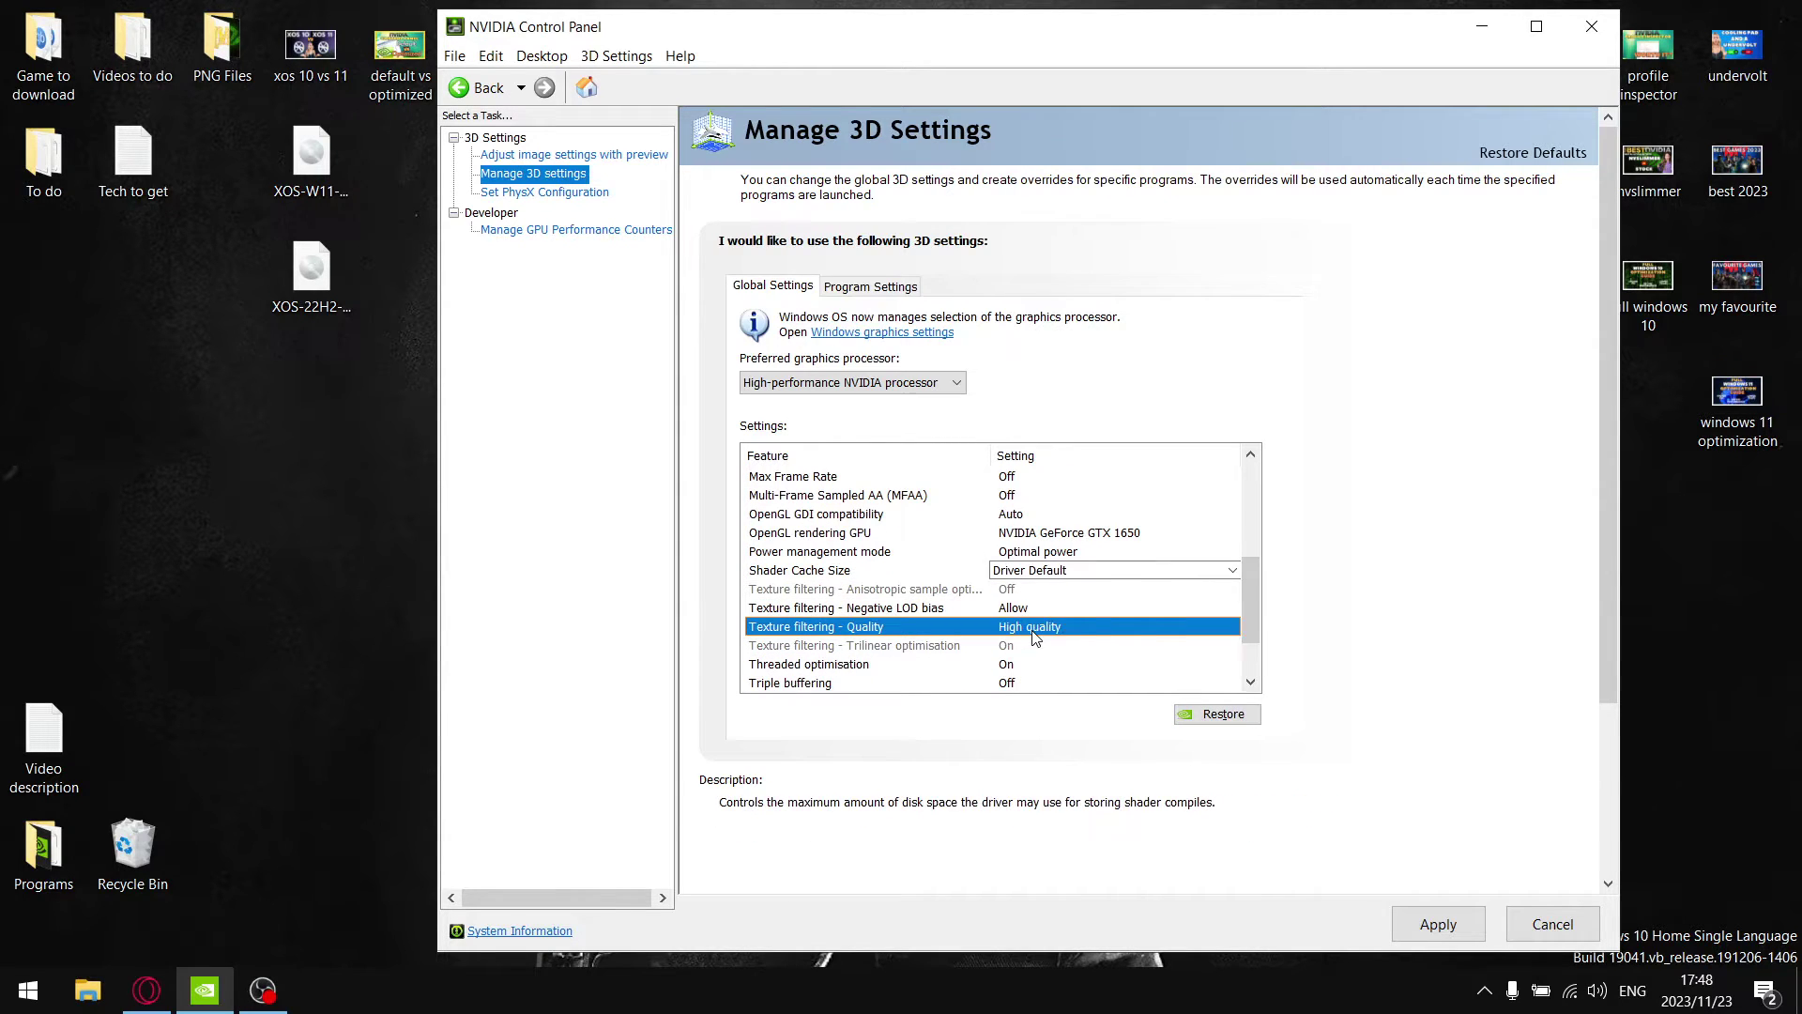
Set Texture filtering - Quality to Quality.
left_click(1037, 636)
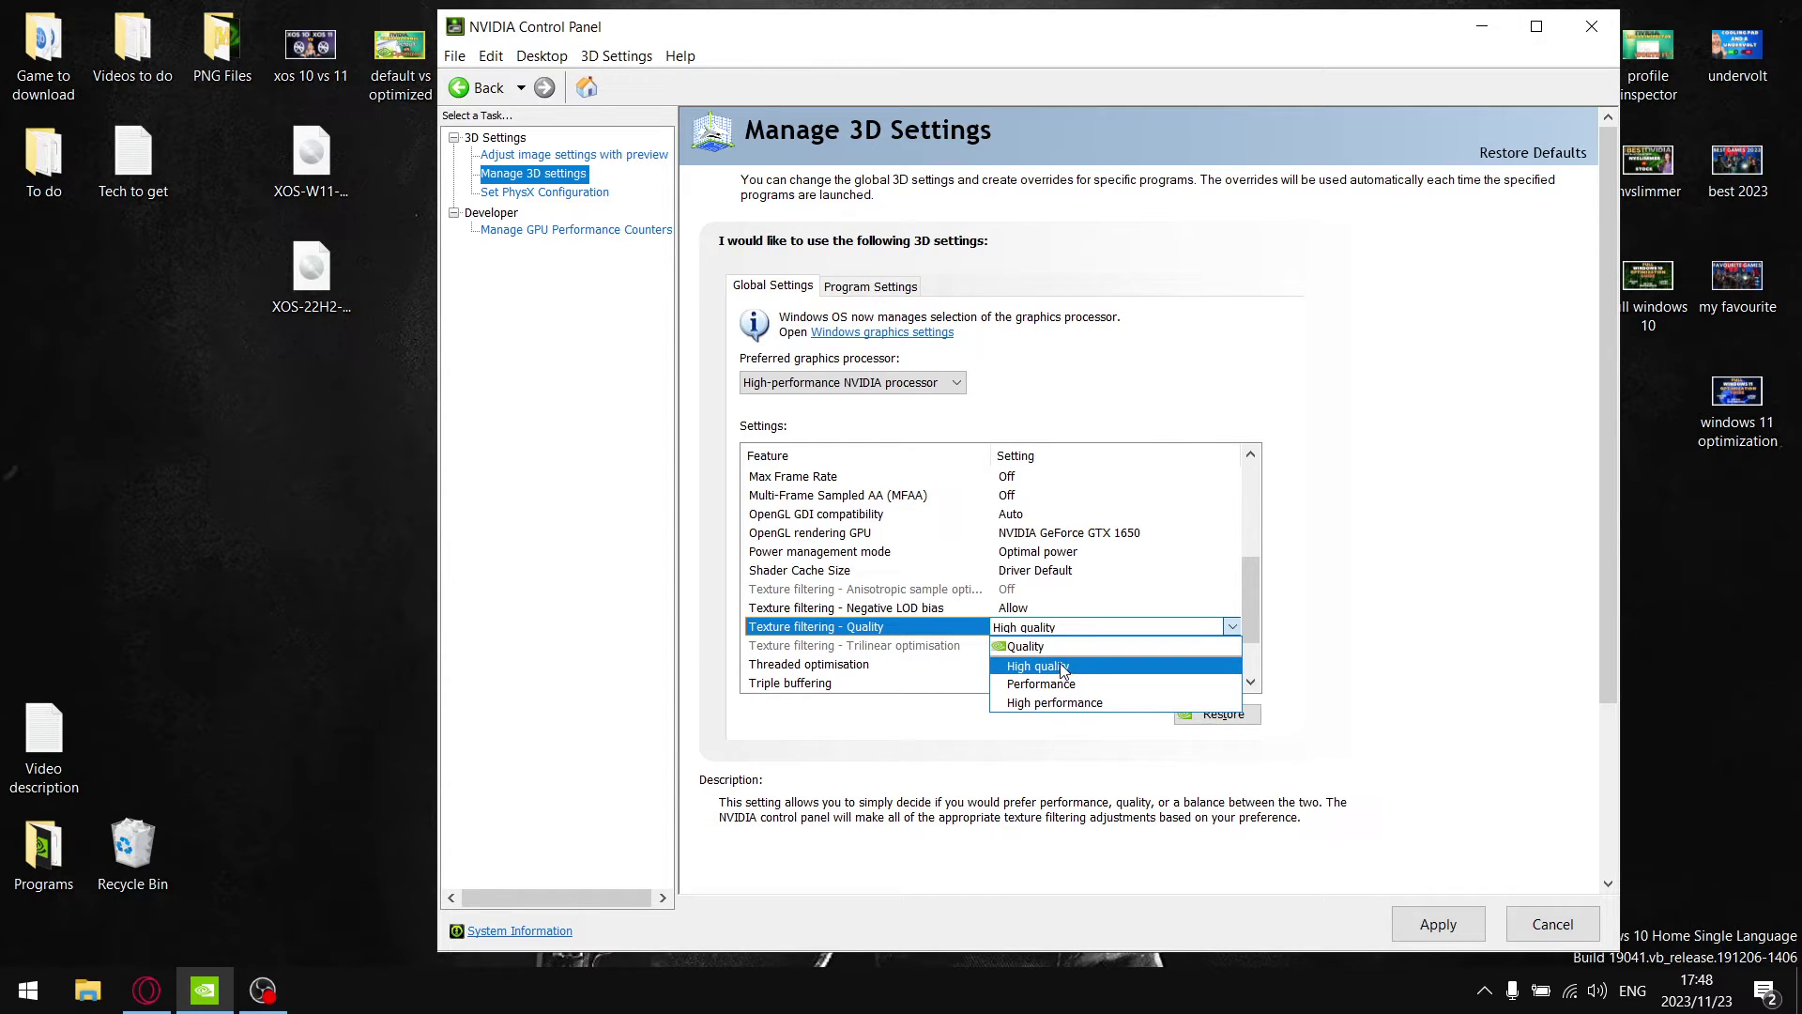
left_click(1026, 647)
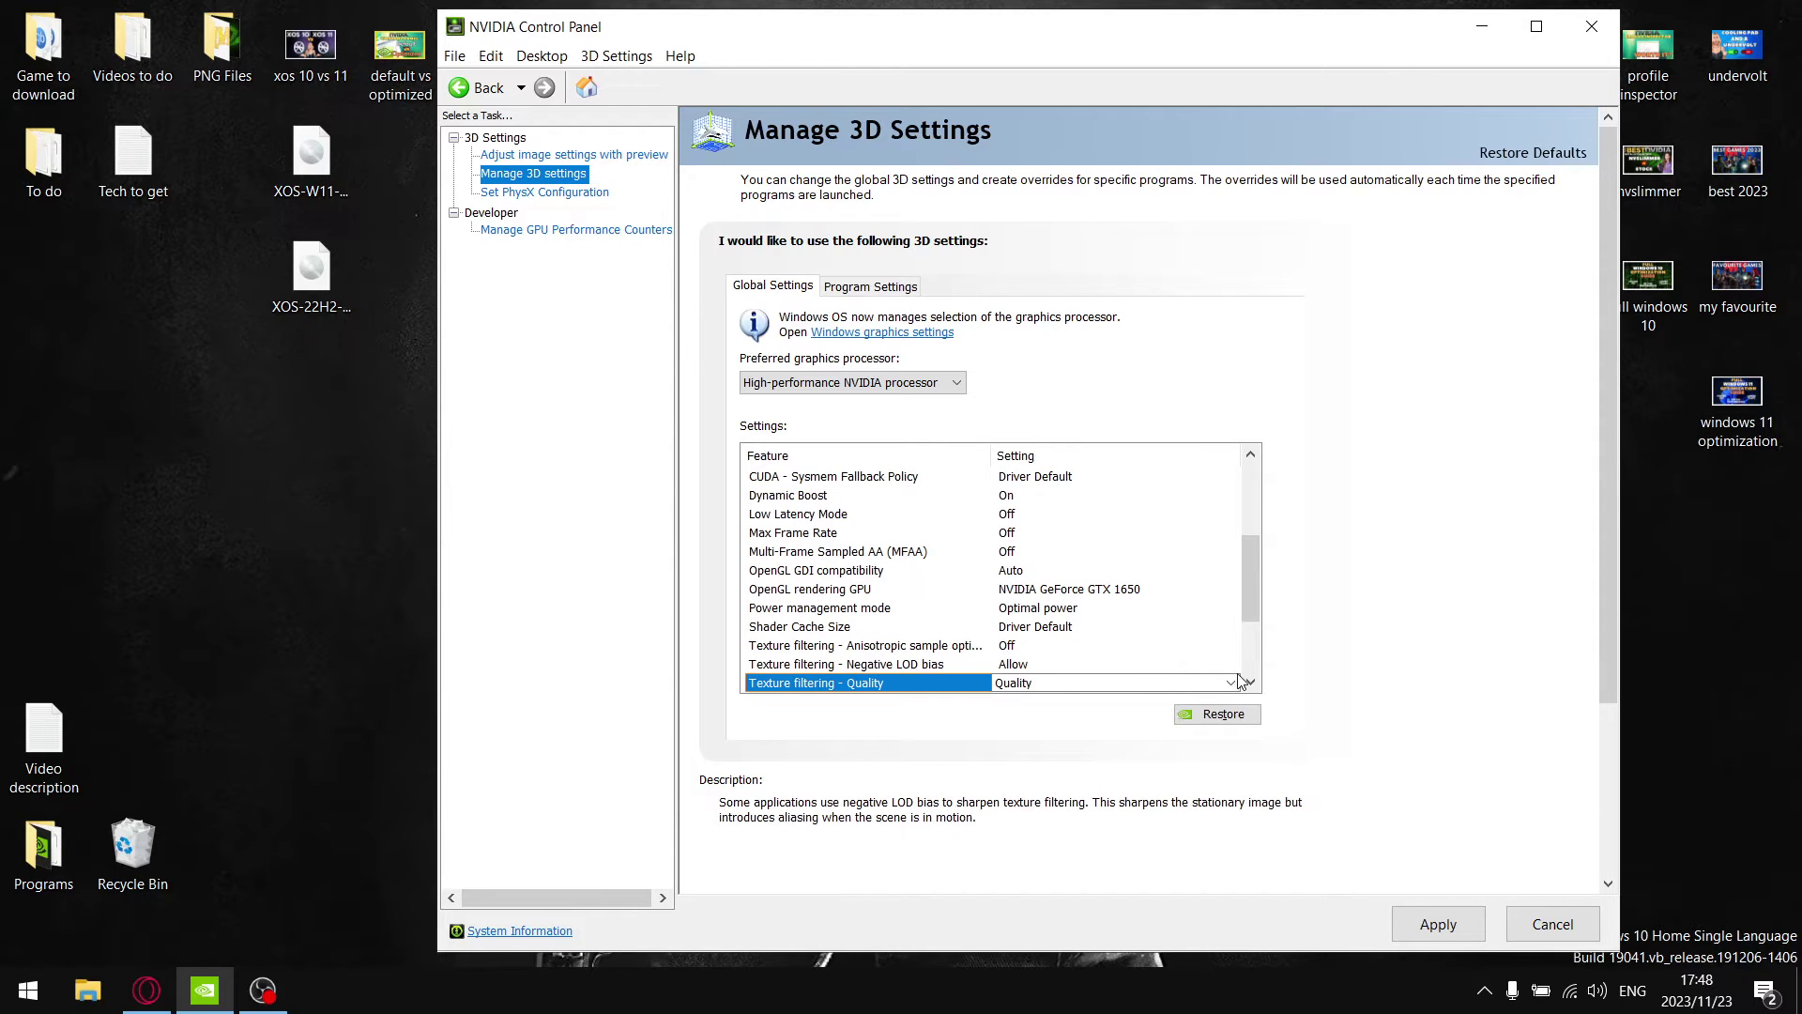
scroll(1241, 681, "down", 3)
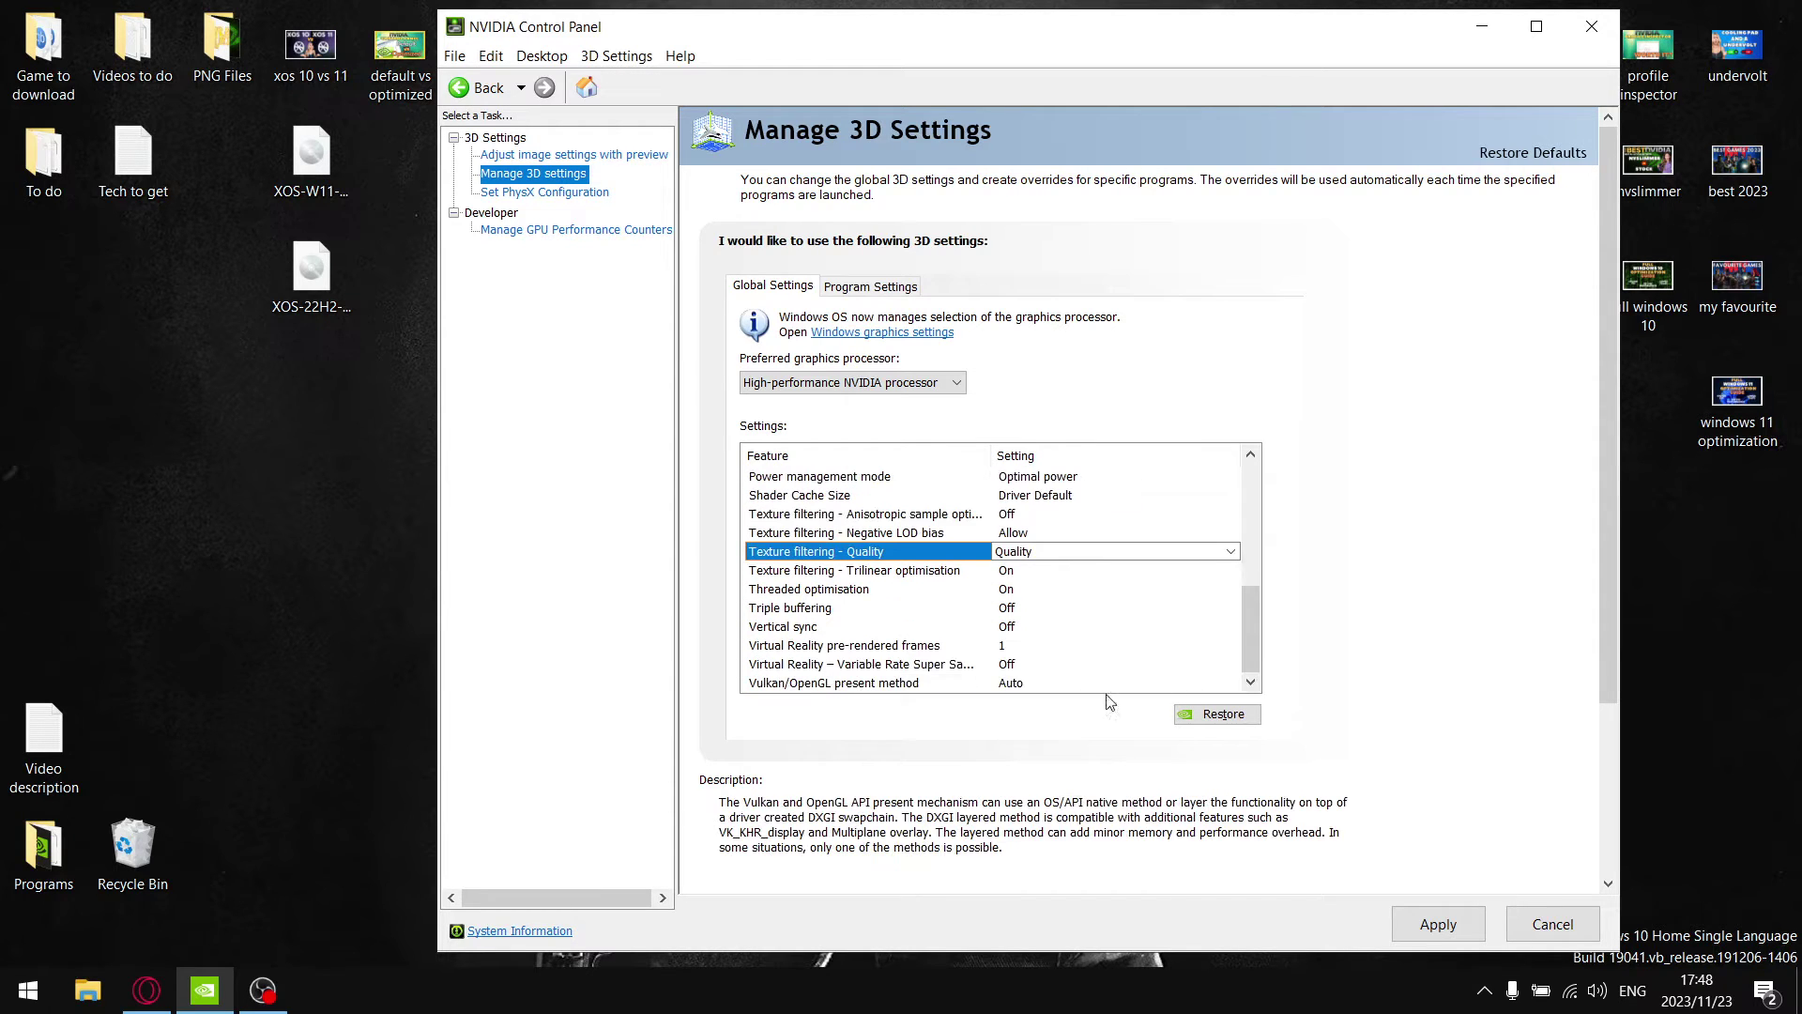
Set Threaded optimisation to Auto, then switch to the browser showing the YouTube channel.
left_click(821, 590)
left_click(1010, 591)
left_click(1014, 591)
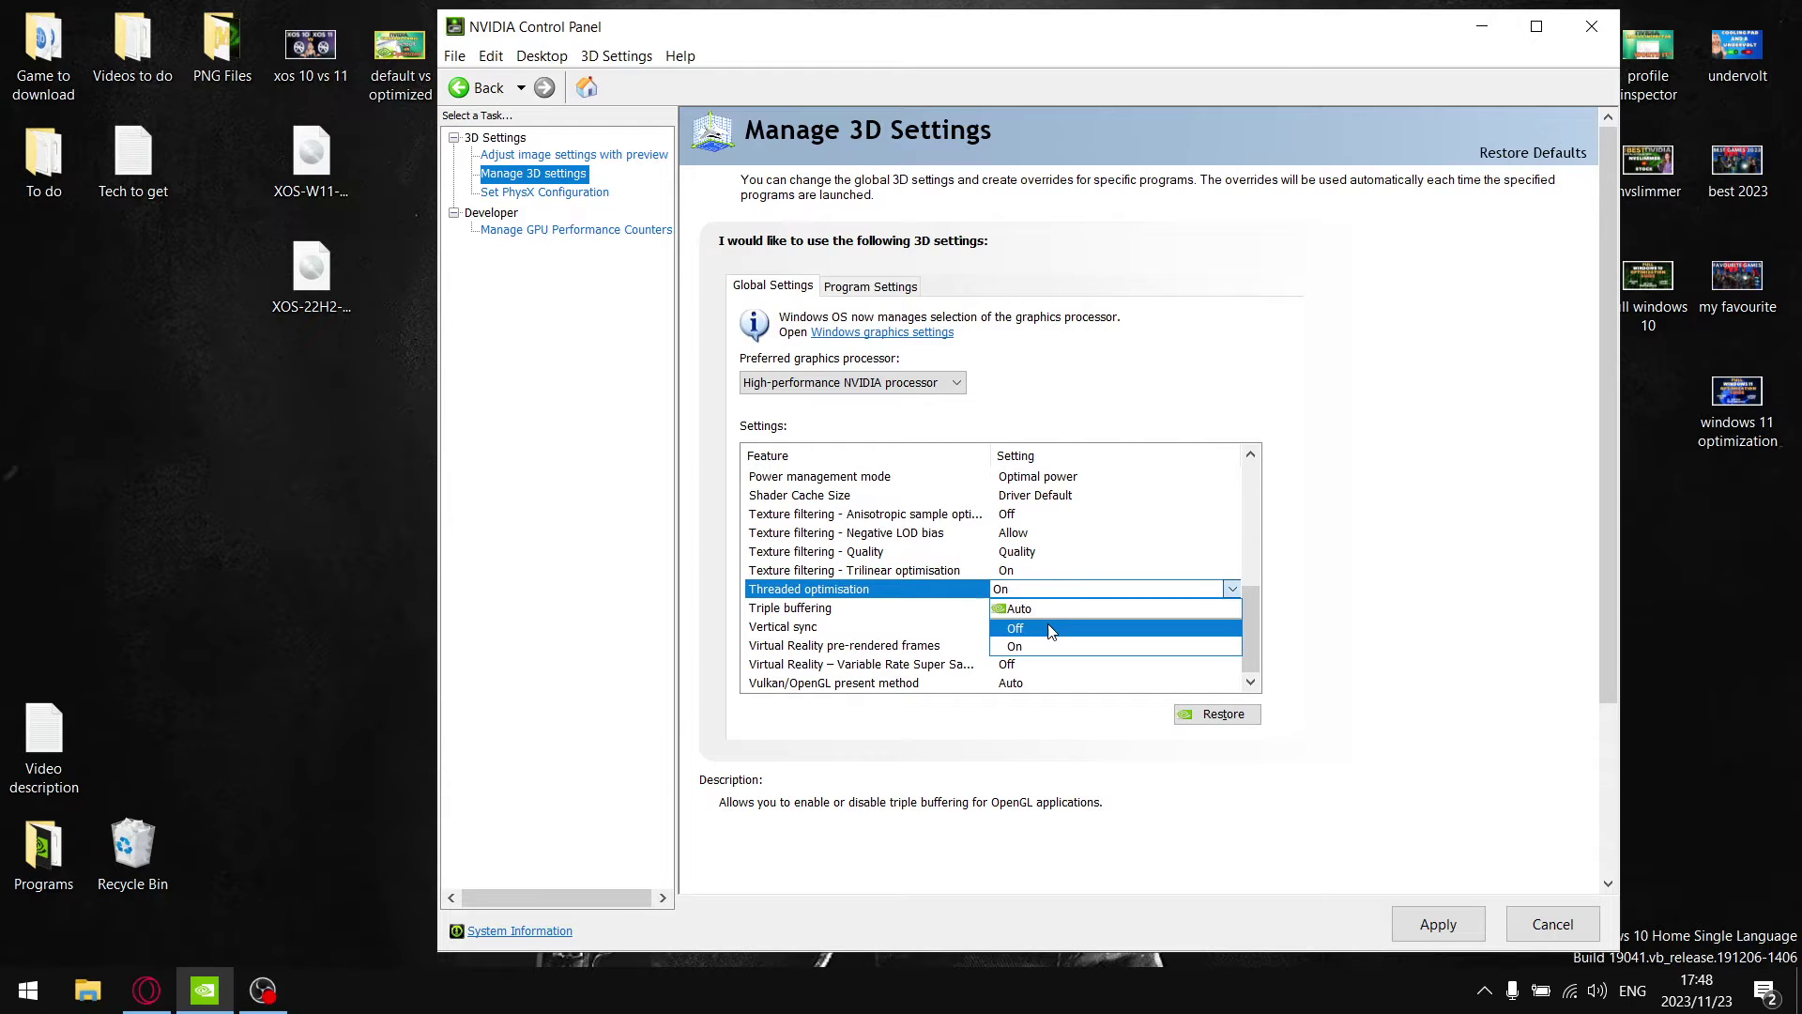
left_click(1014, 606)
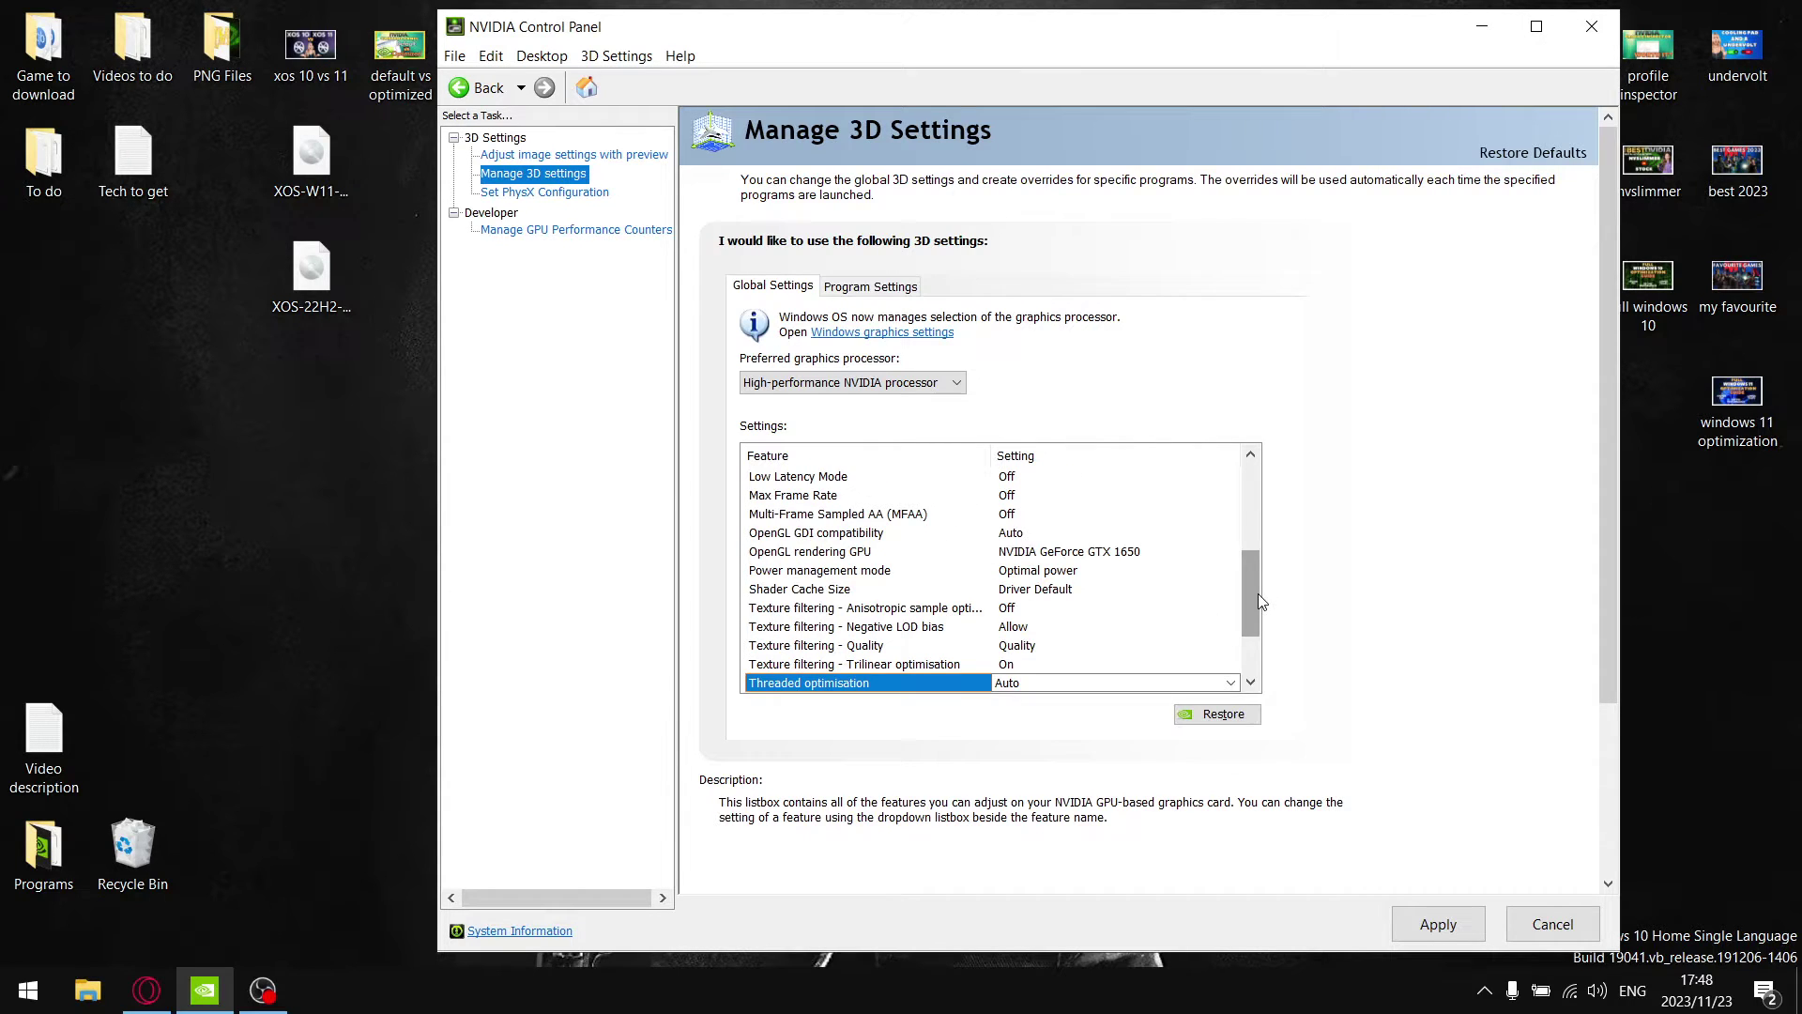
scroll(1250, 563, "down", 2)
scroll(1250, 568, "up", 3)
left_click_drag(1250, 570, 1235, 654)
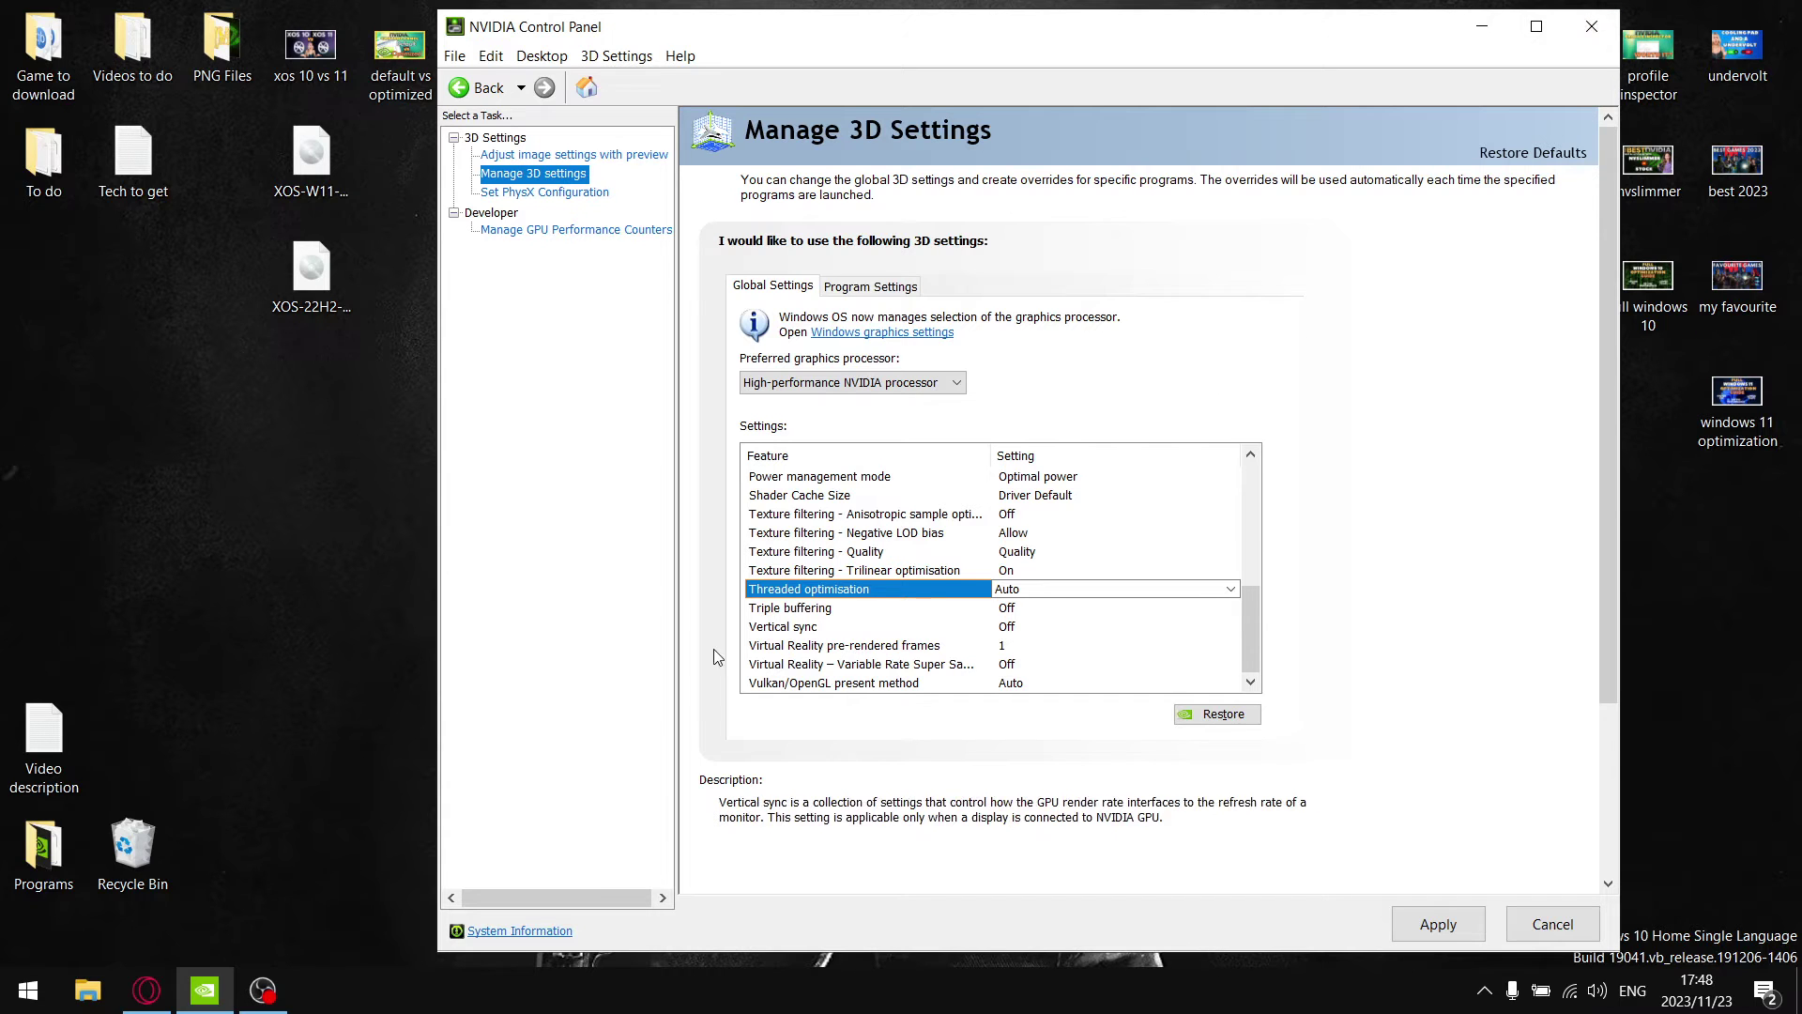
left_click(147, 990)
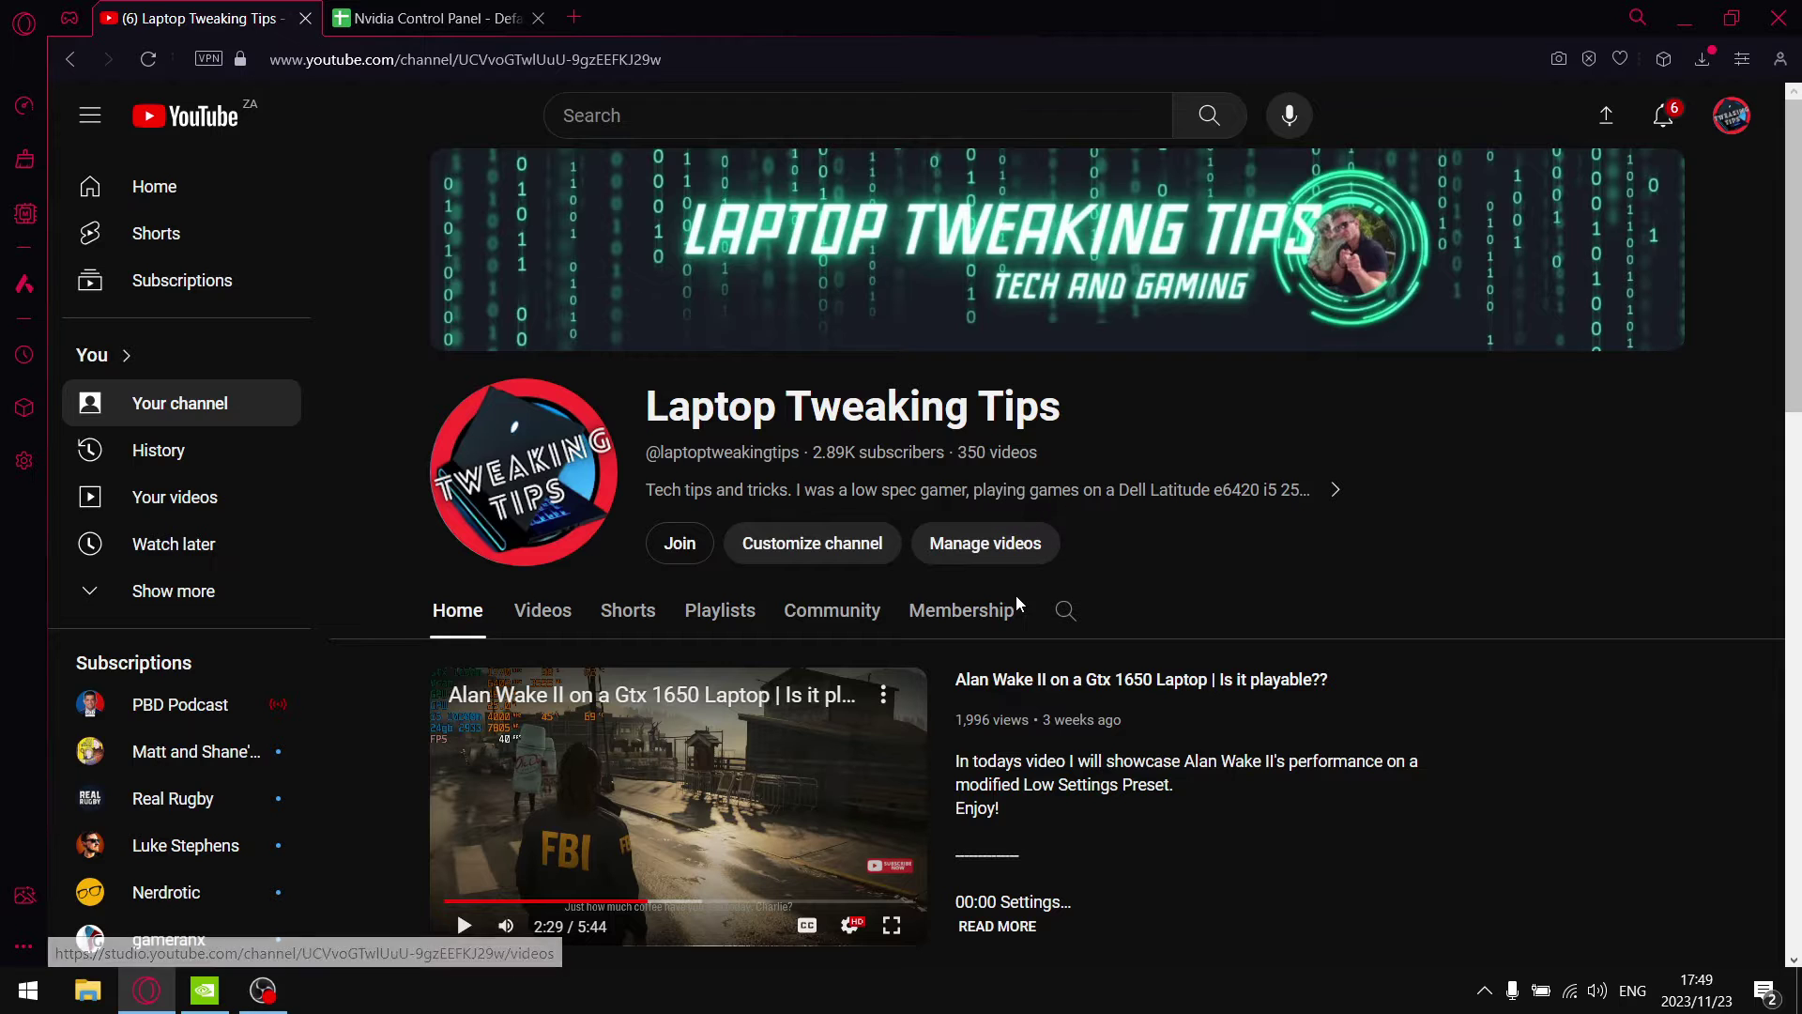
scroll(1008, 596, "down", 10)
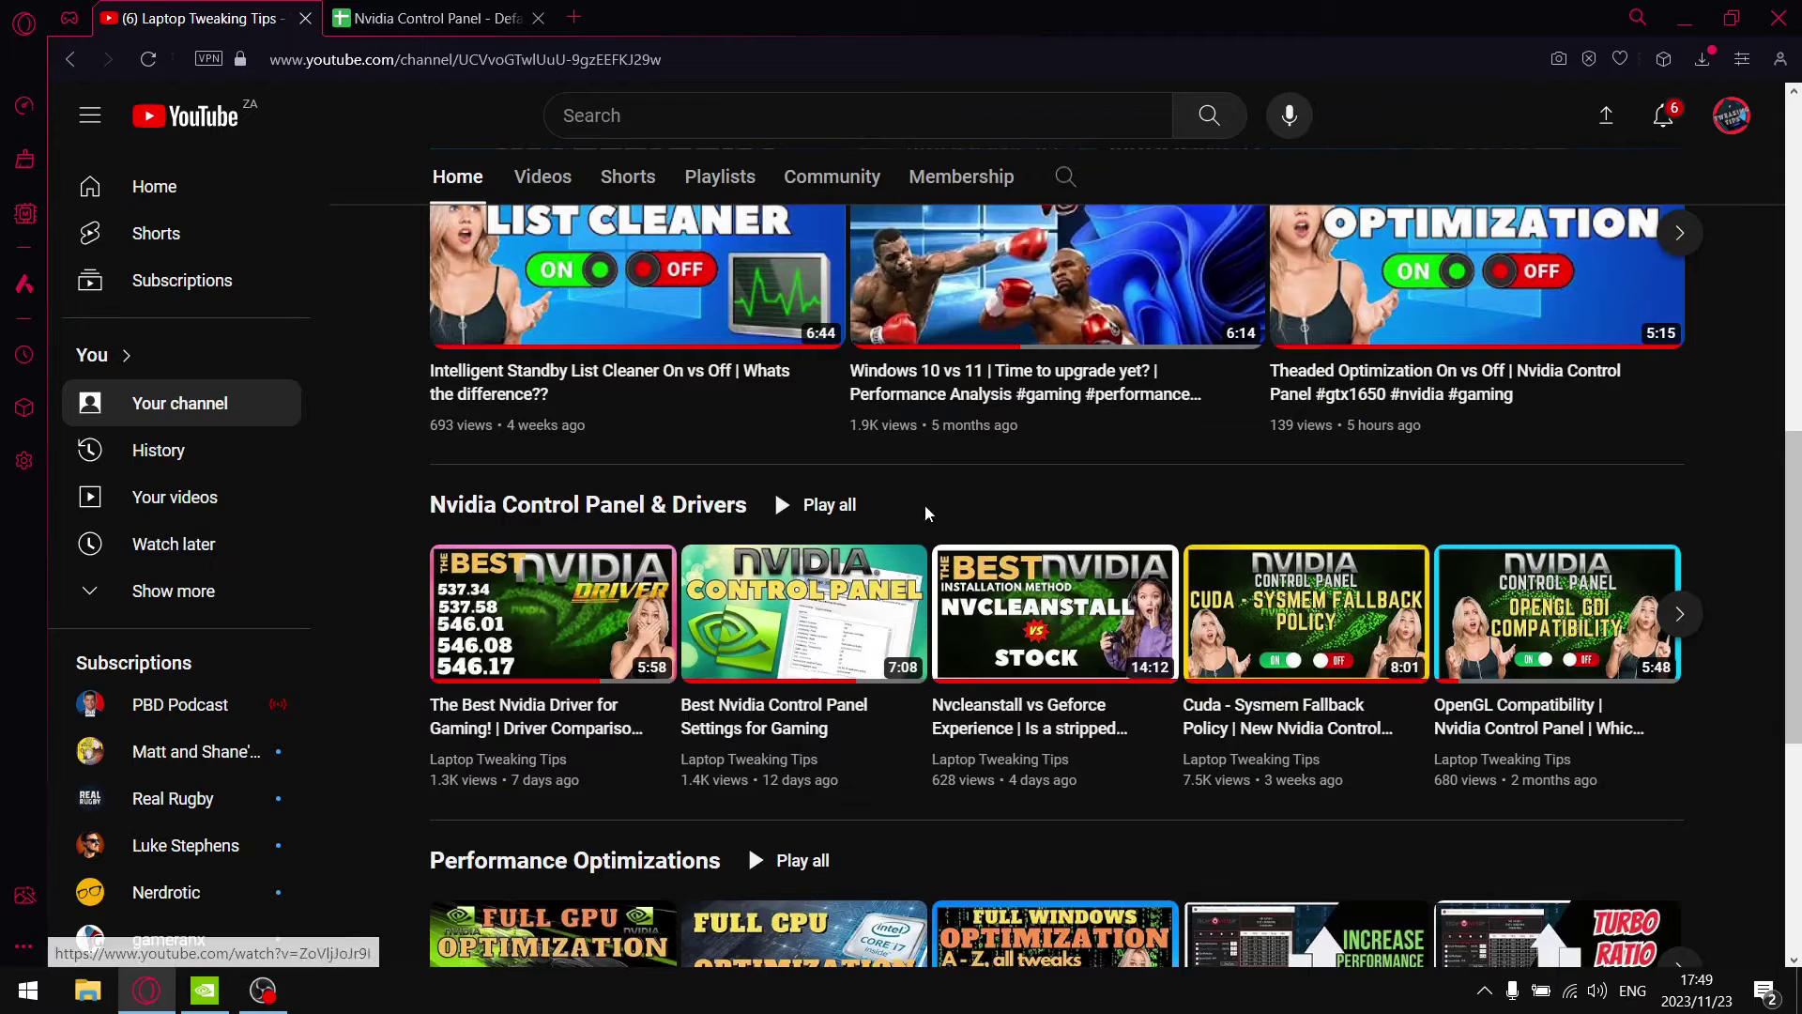
scroll(927, 844, "up", 1)
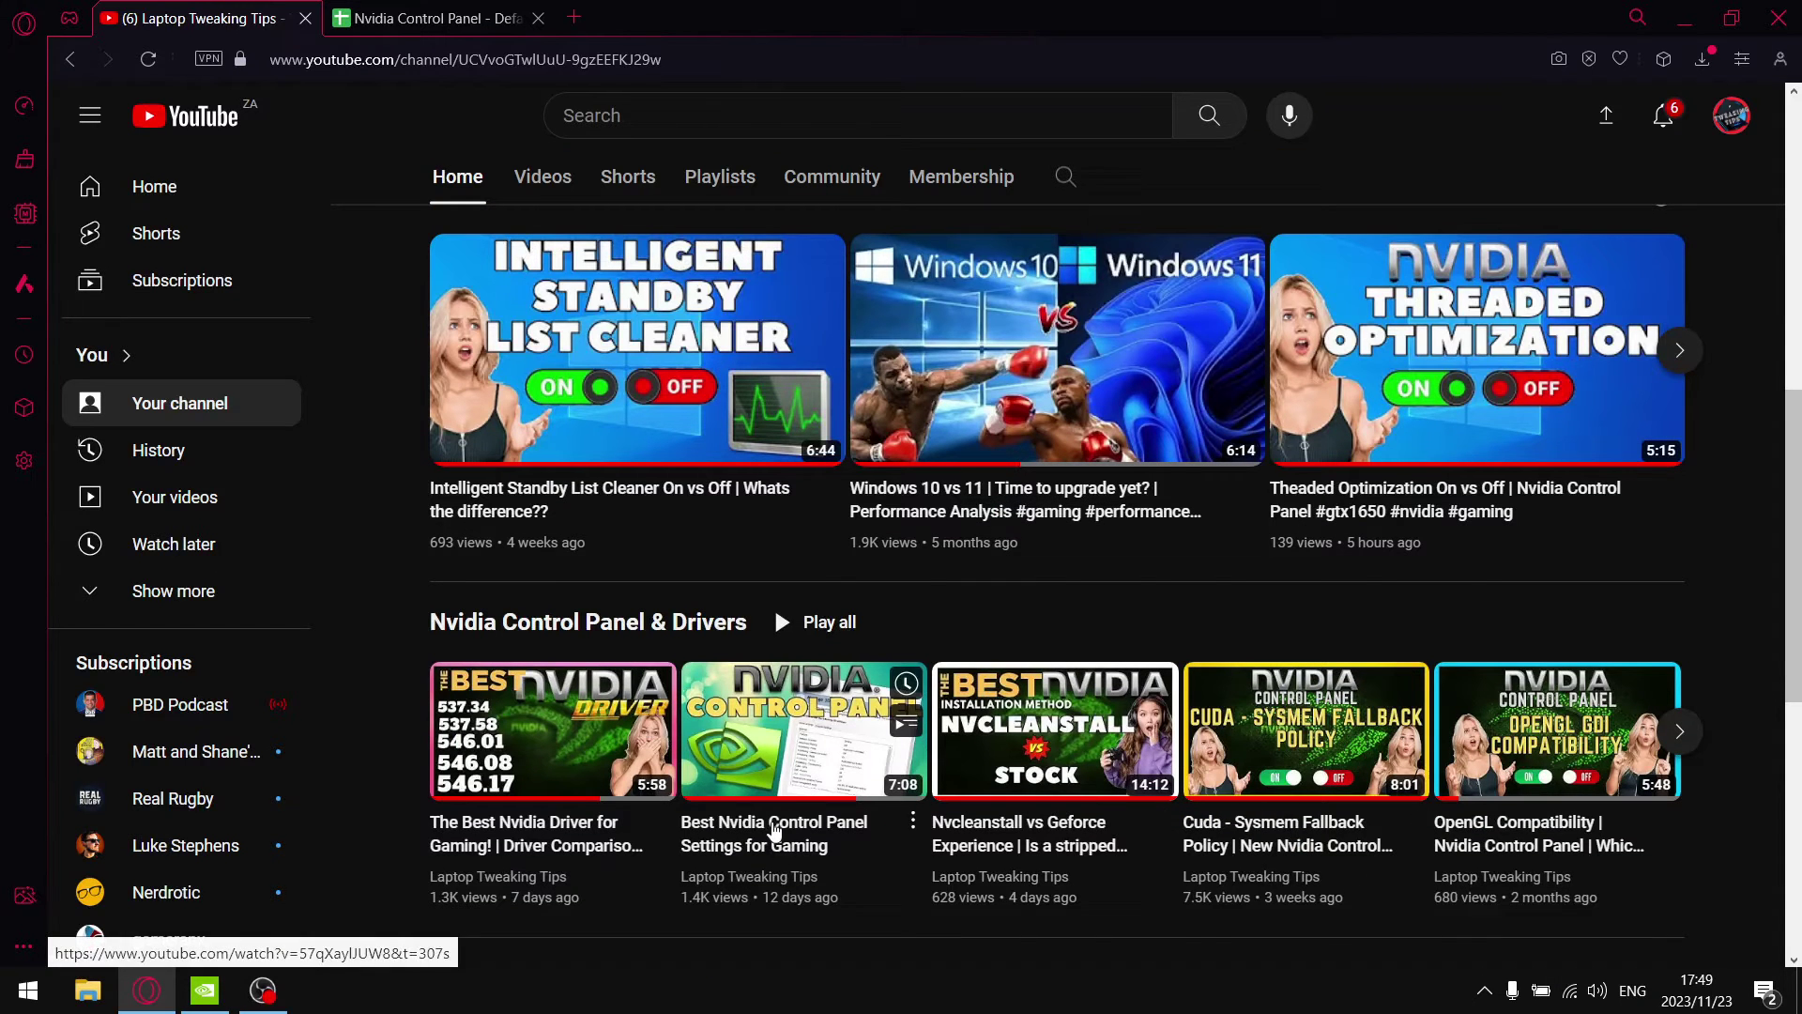
scroll(1164, 713, "down", 2)
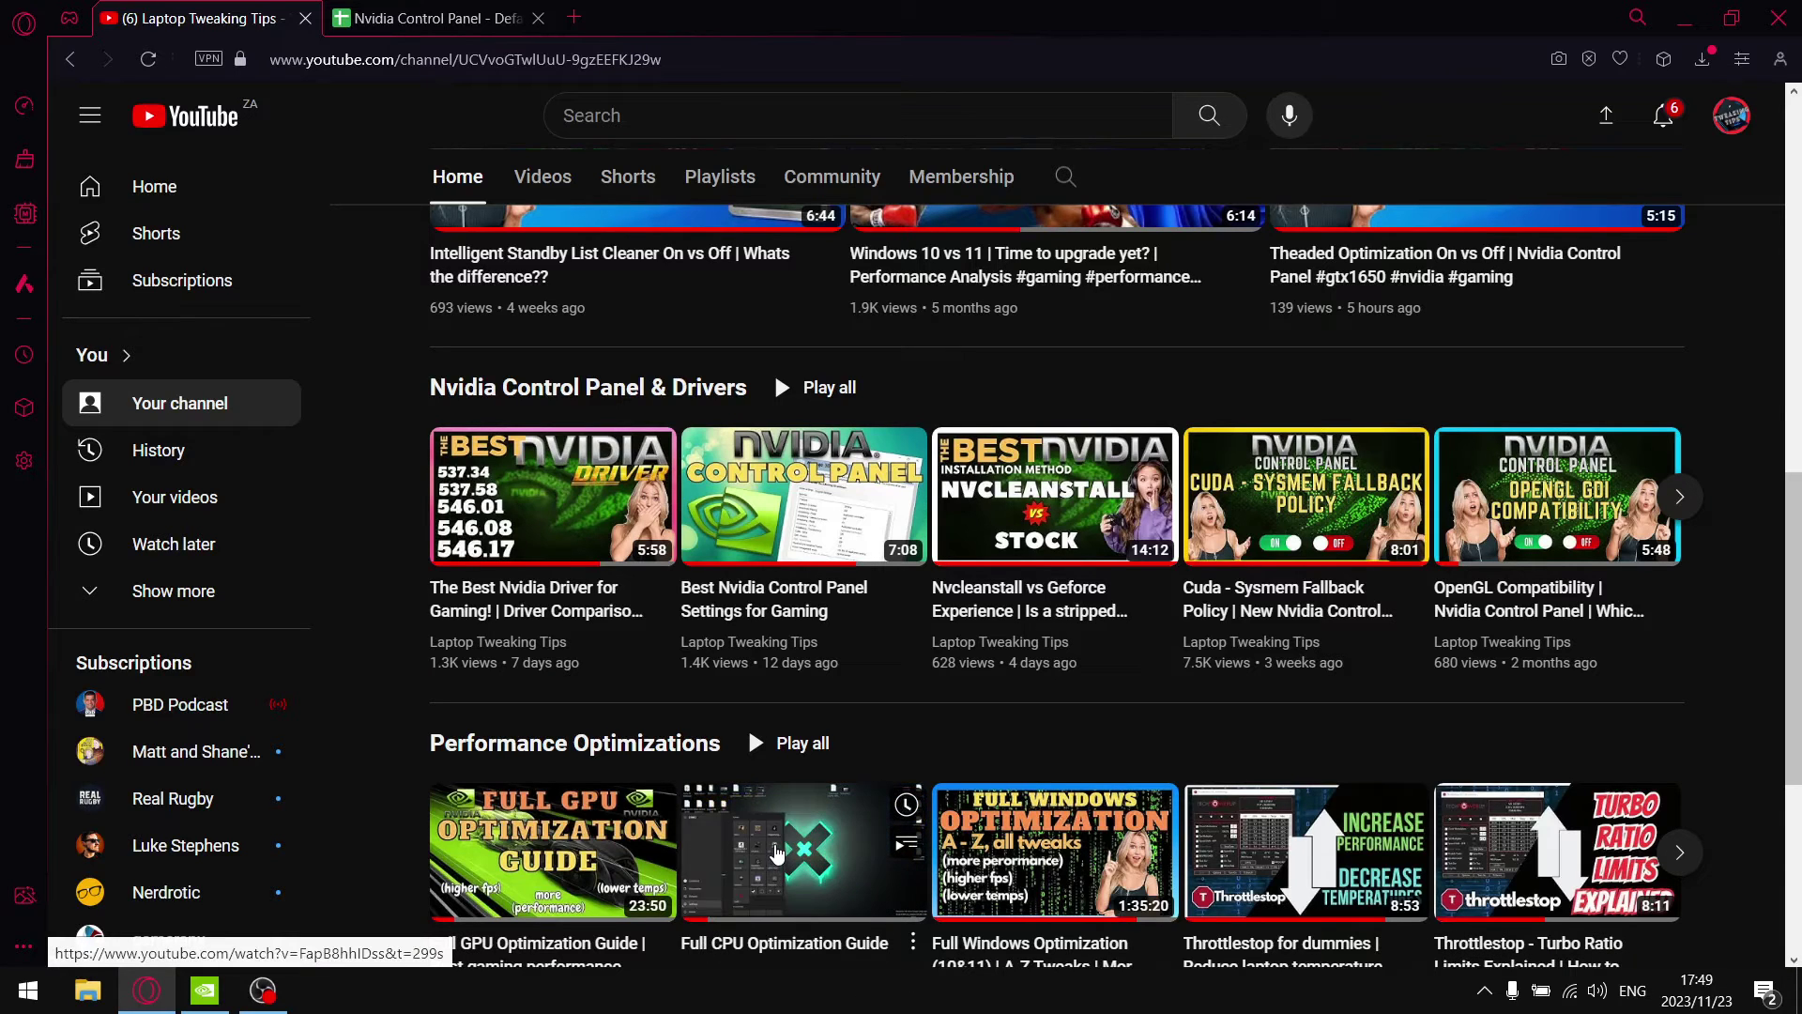
scroll(1397, 562, "down", 1)
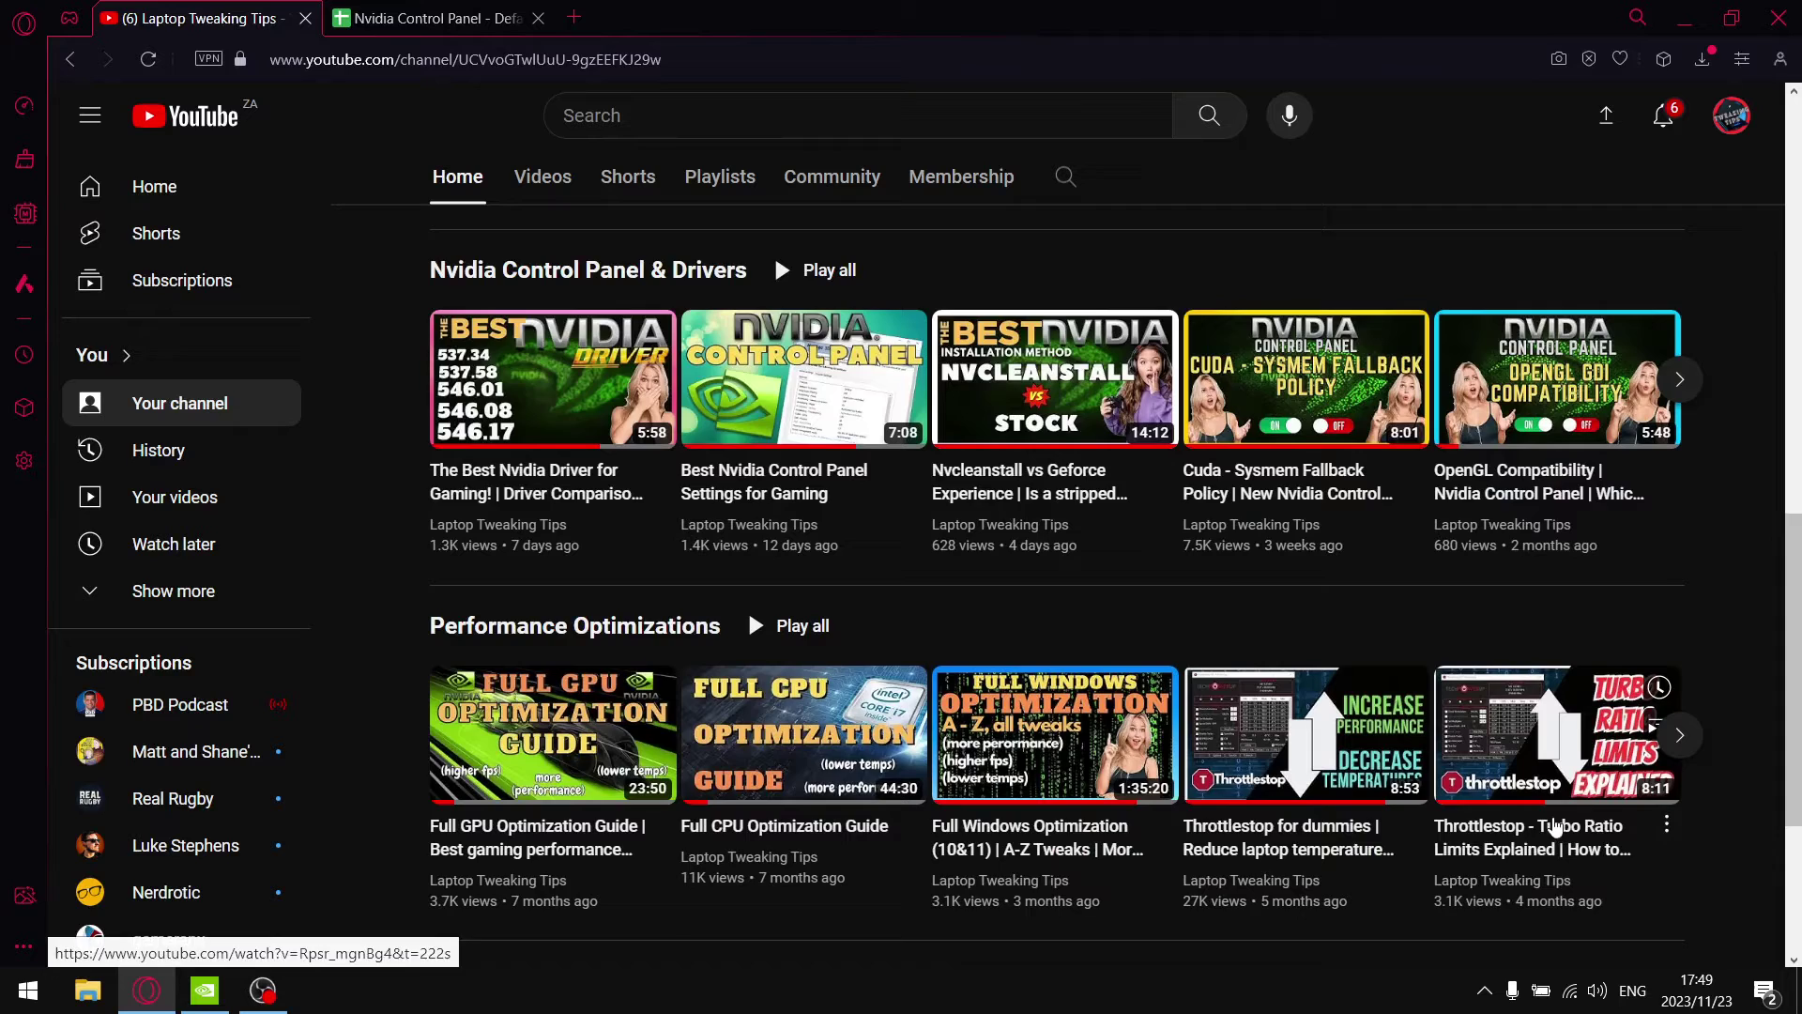
scroll(1589, 754, "down", 3)
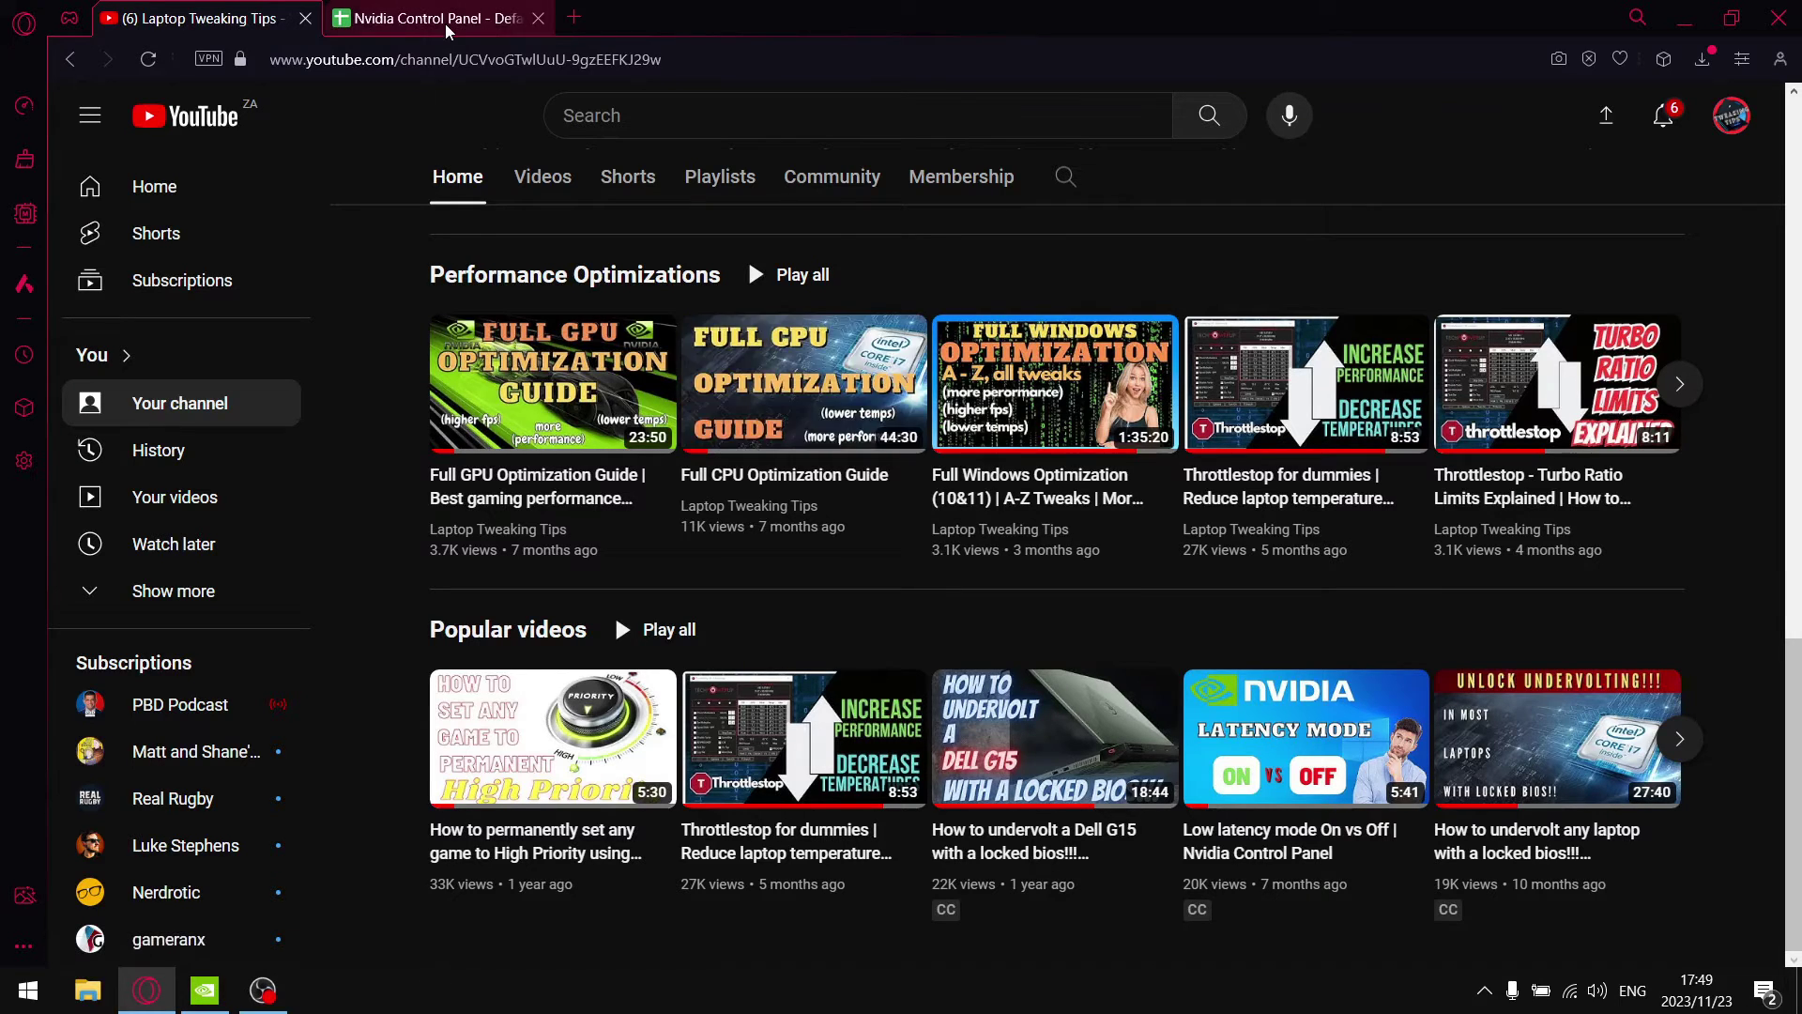
Switch to the FPS comparison sheet and review its title and Default/Optimized headings.
left_click(497, 18)
left_click(158, 294)
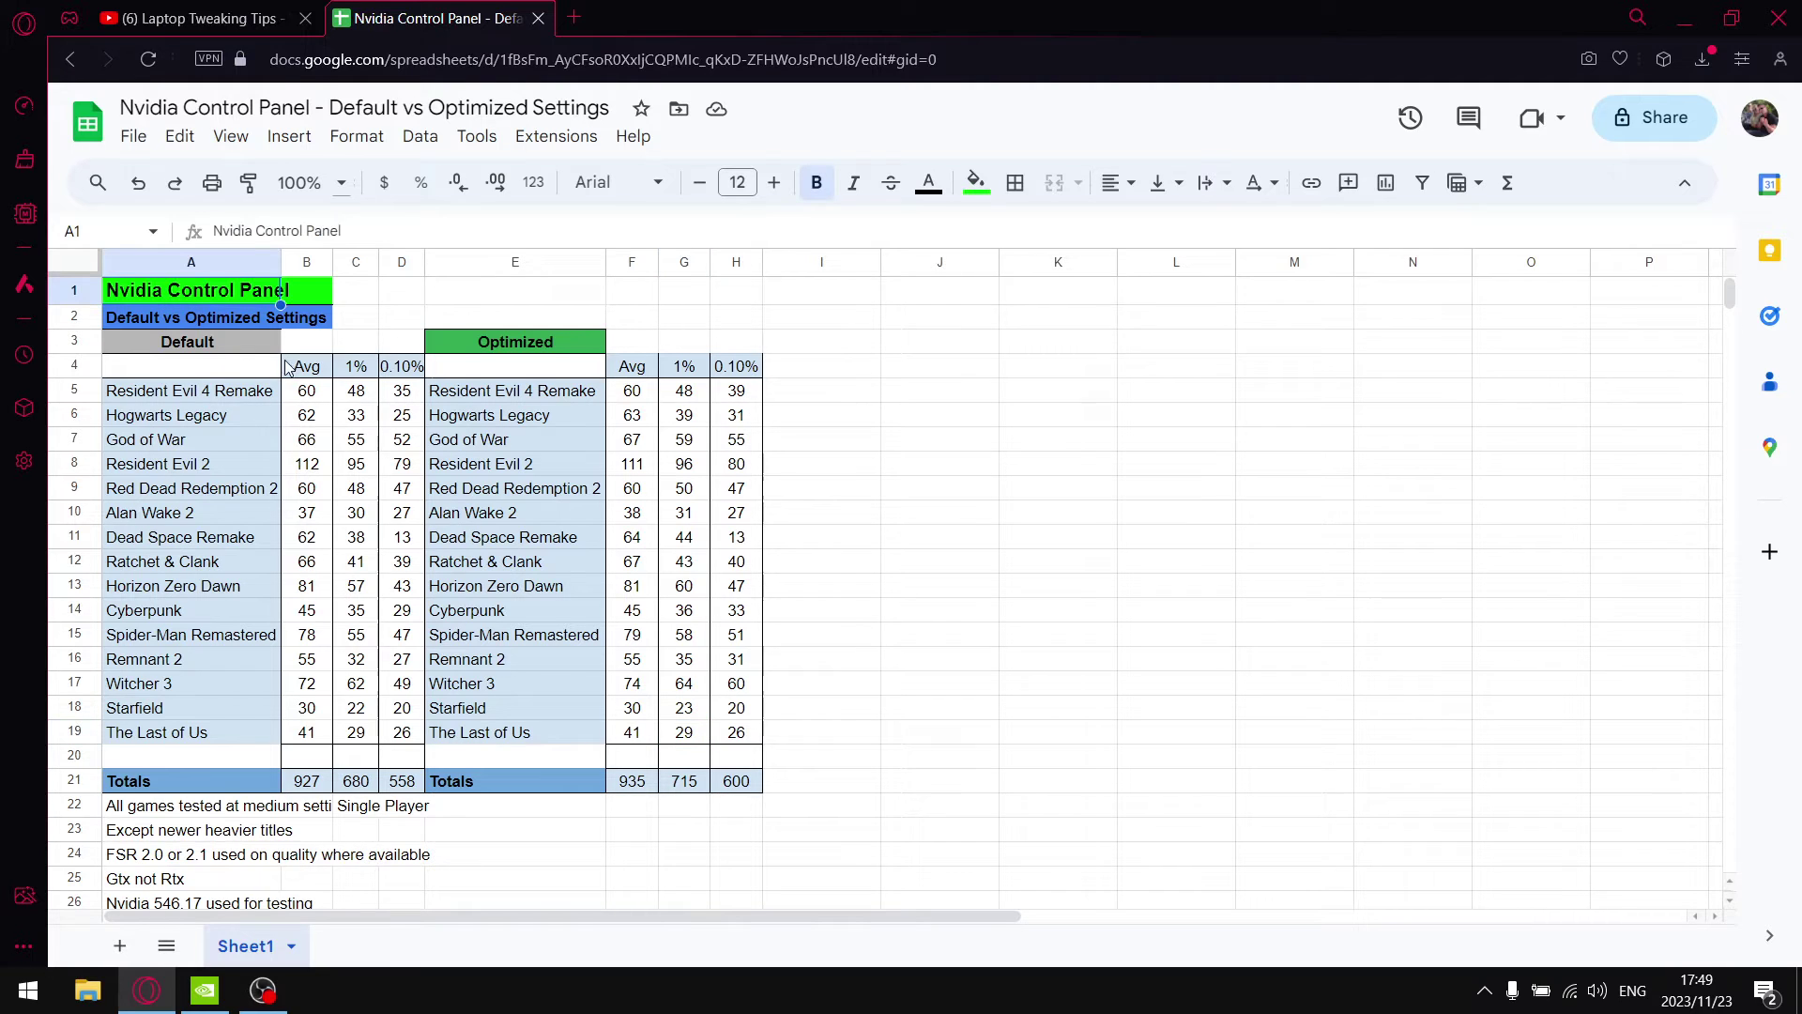
left_click(176, 320)
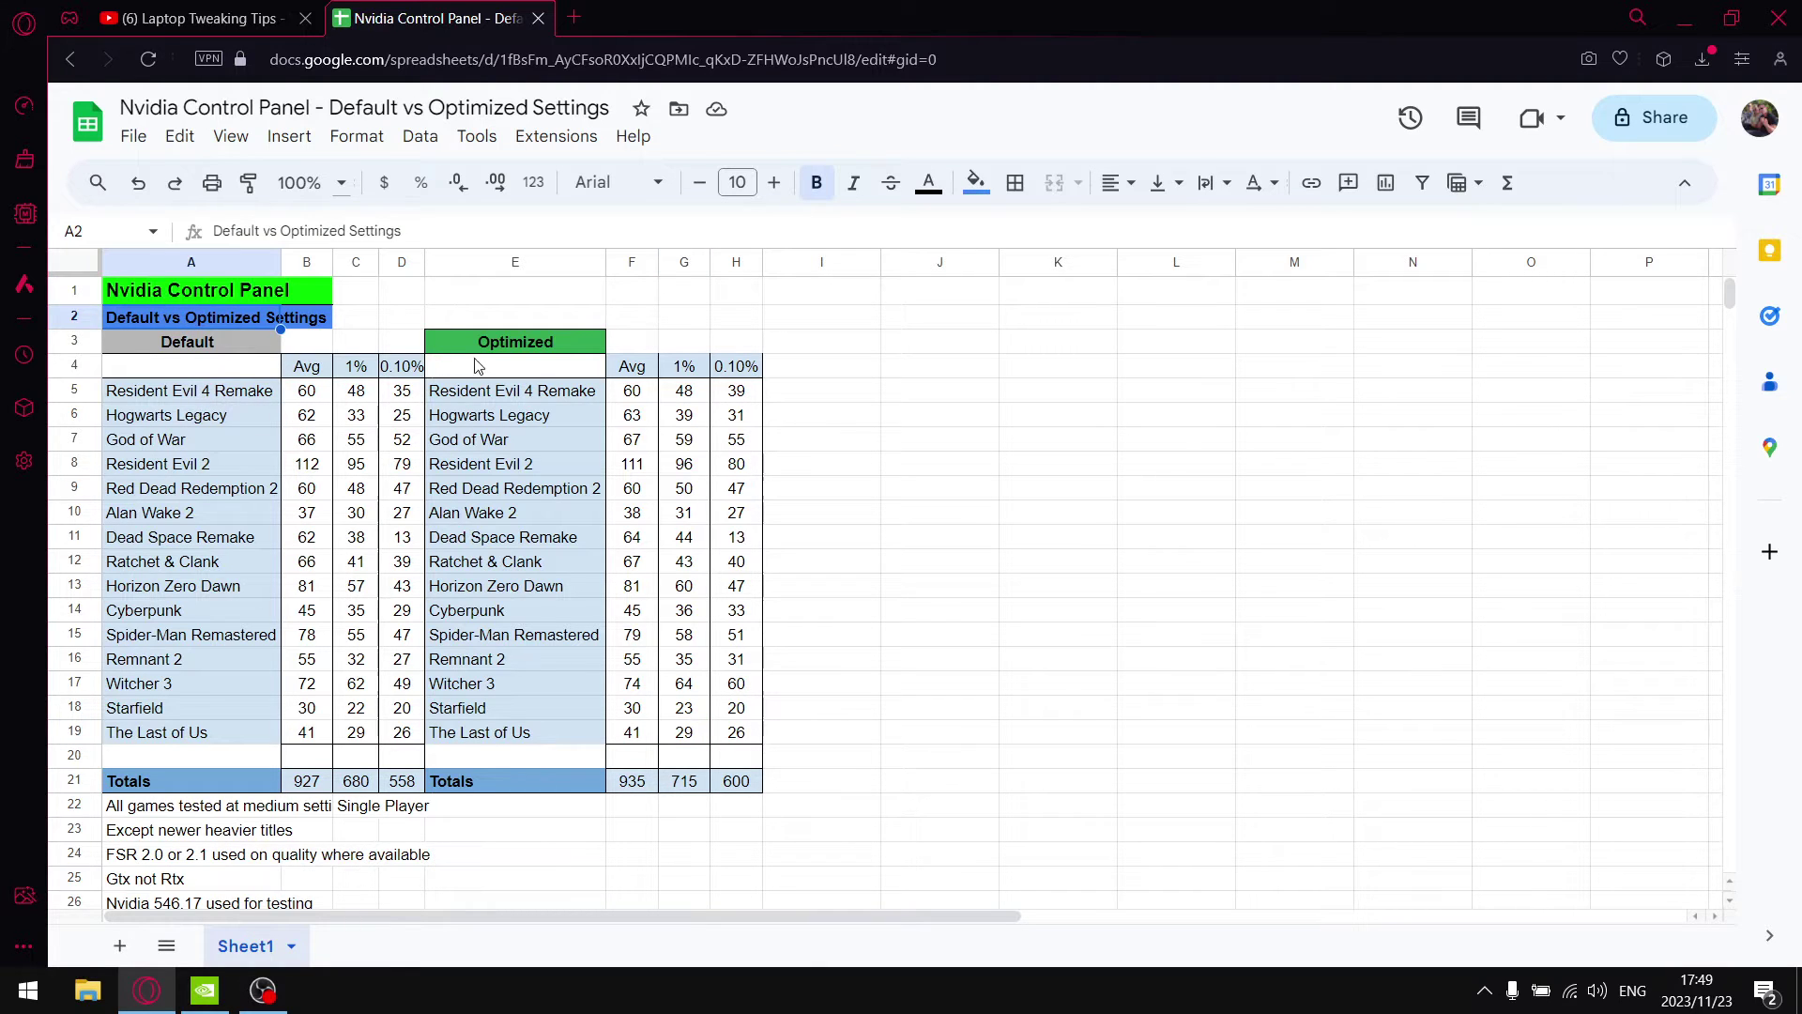
left_click(531, 347)
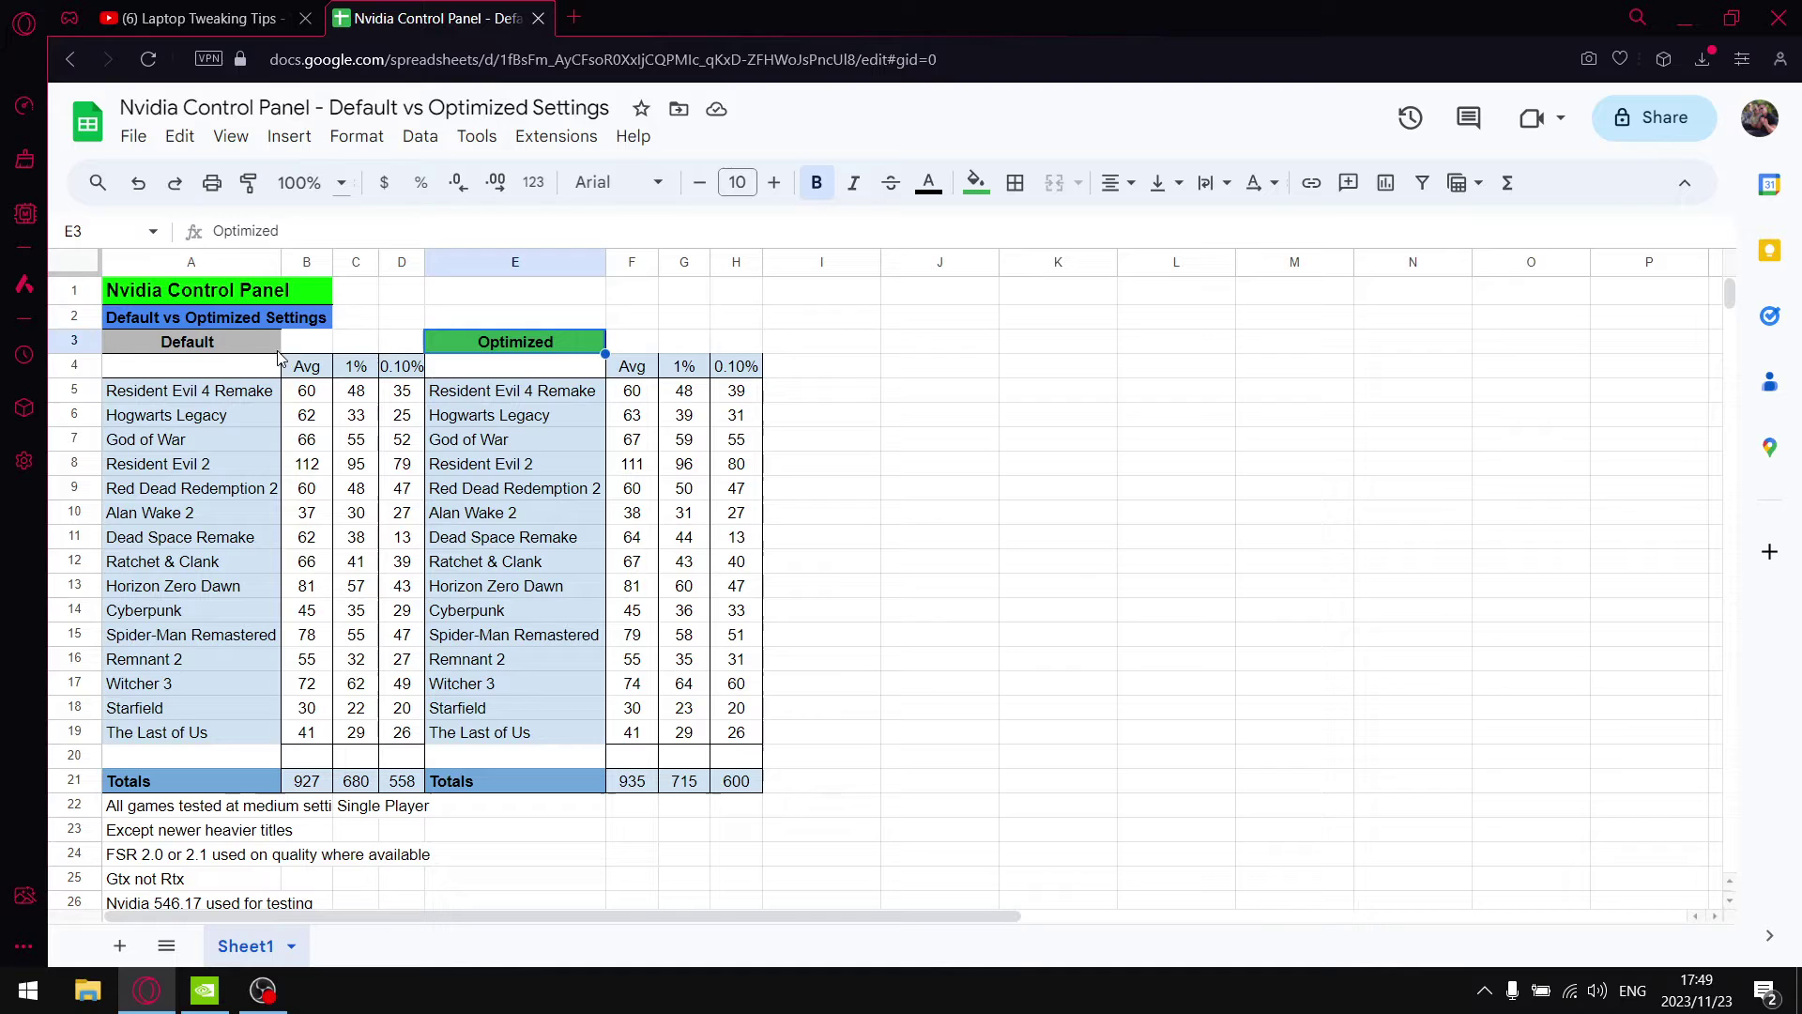
left_click(249, 349)
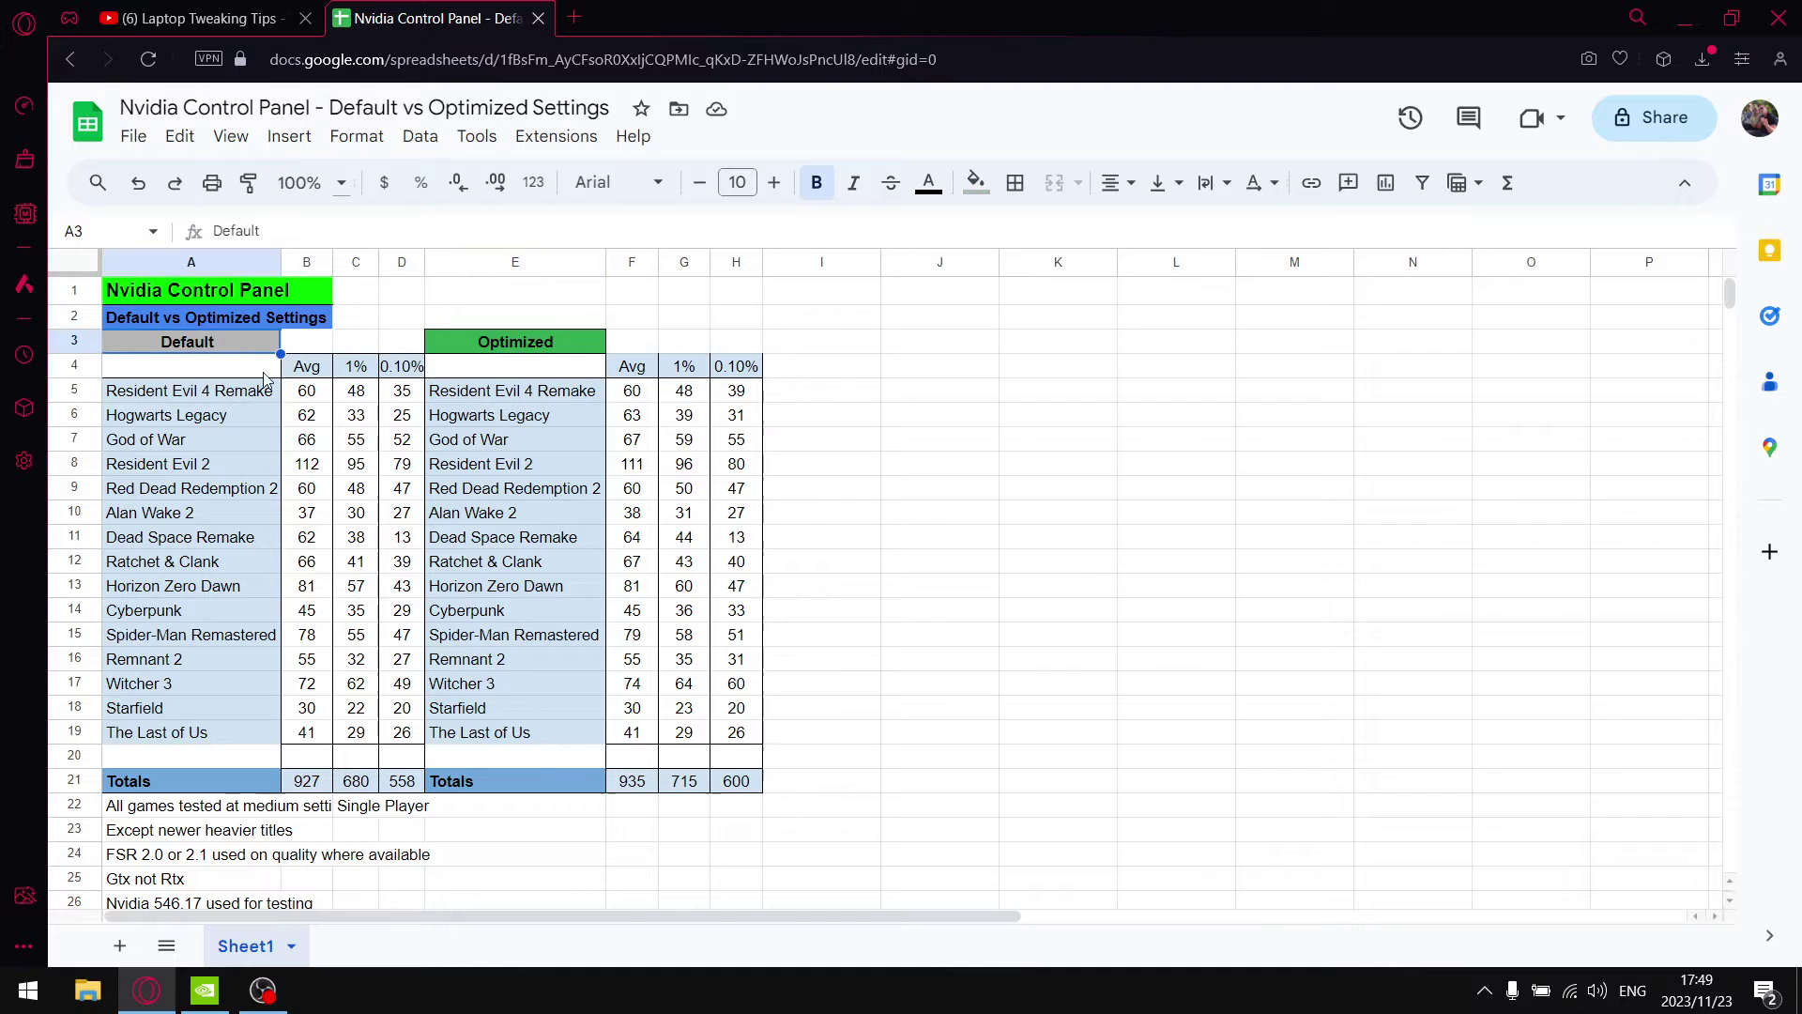
Minimize the NVIDIA window and browse the default results rows in the sheet.
left_click(205, 990)
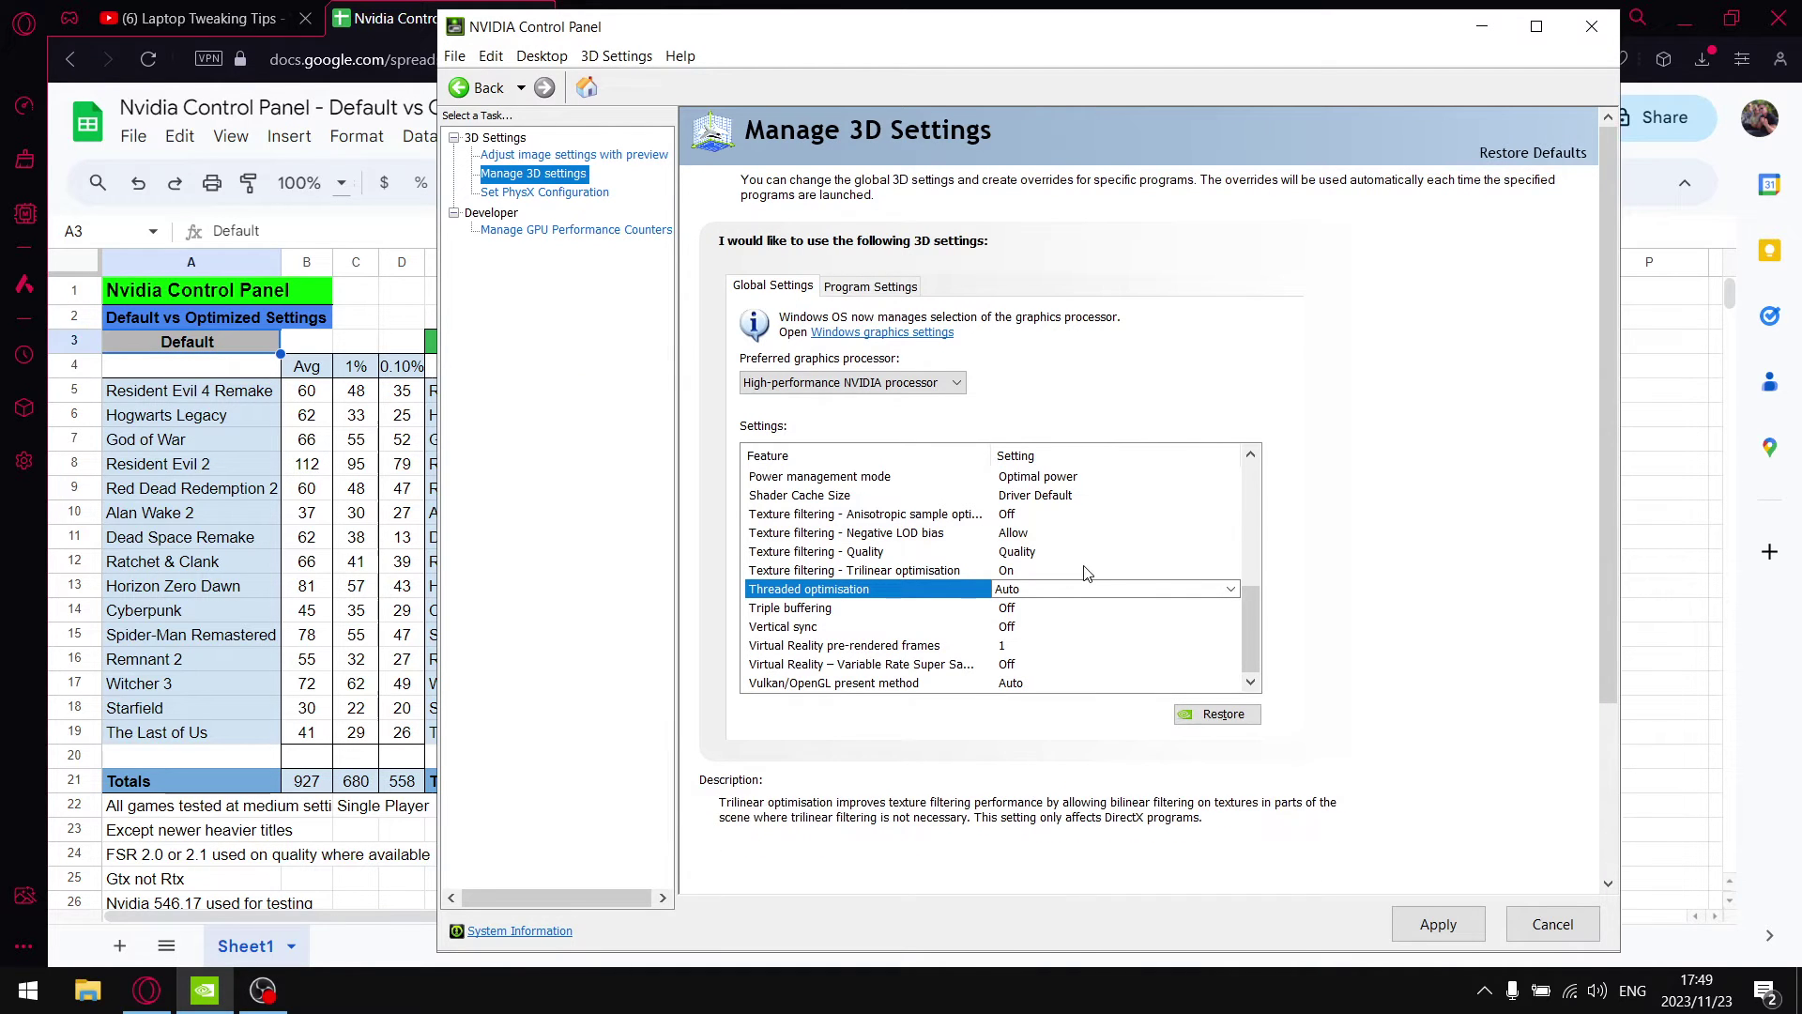
left_click(1482, 27)
left_click_drag(401, 394, 188, 659)
left_click(356, 464)
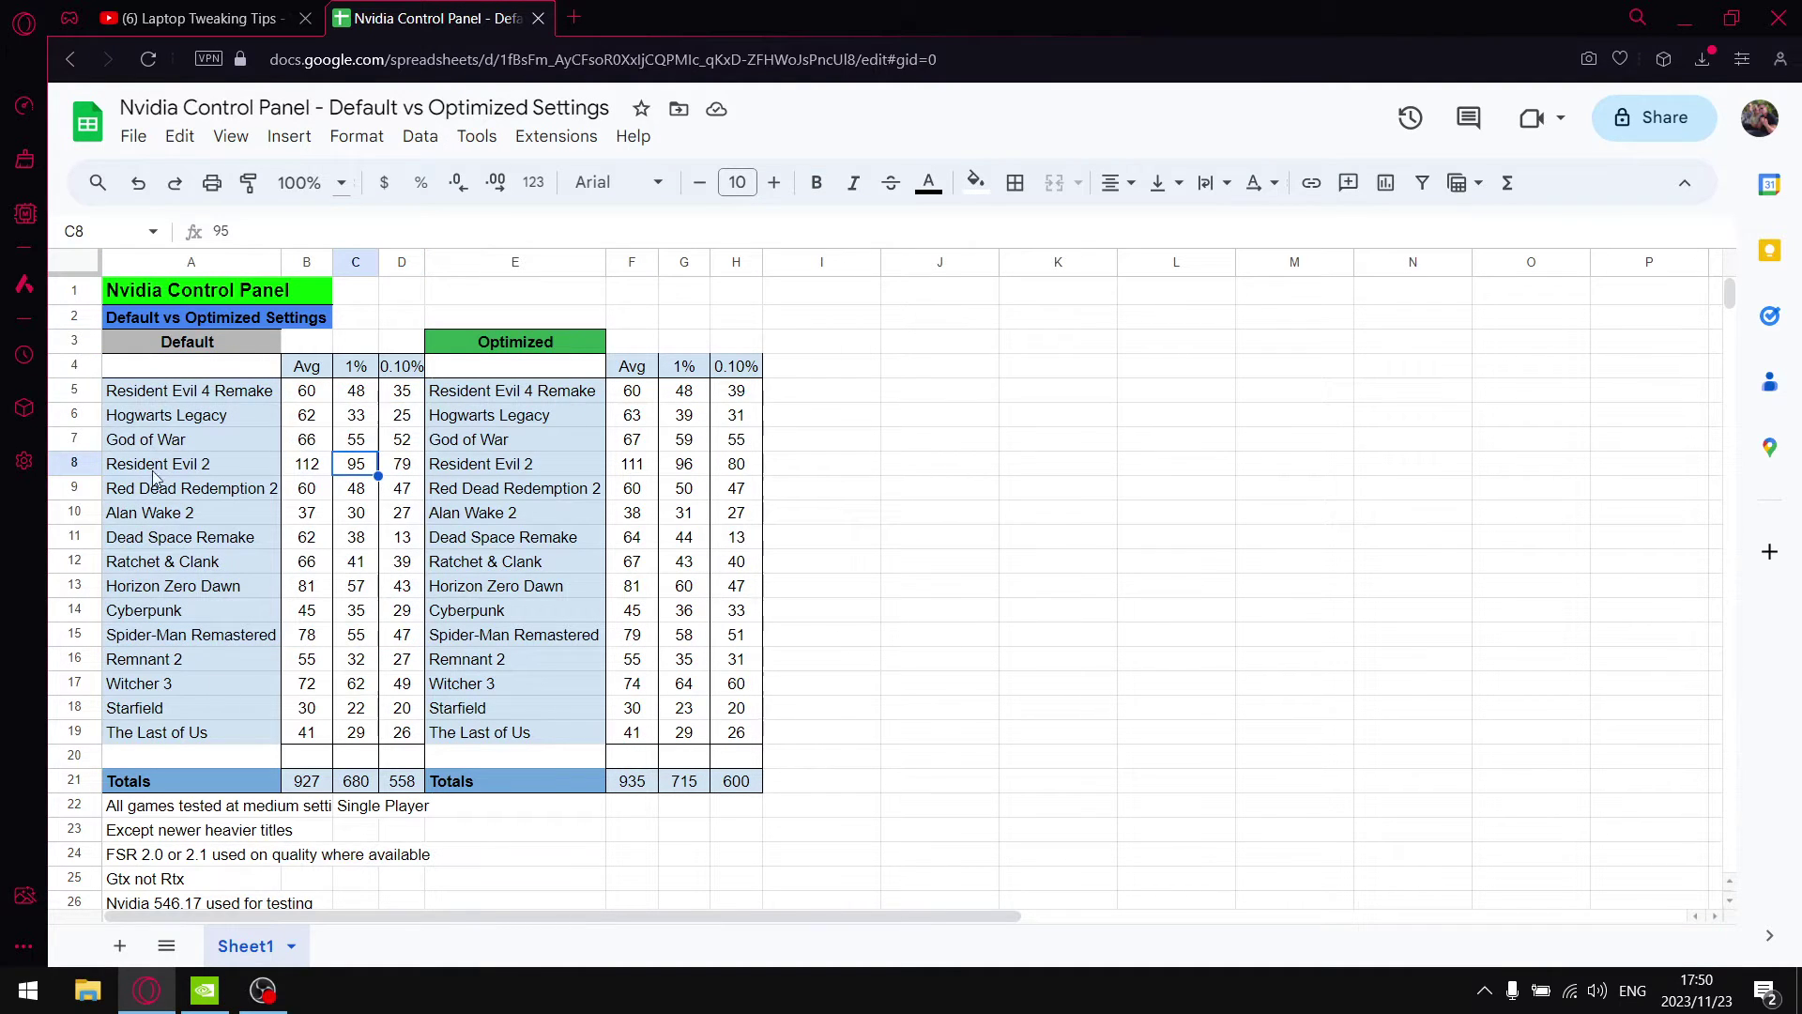
left_click(92, 392)
left_click(84, 737)
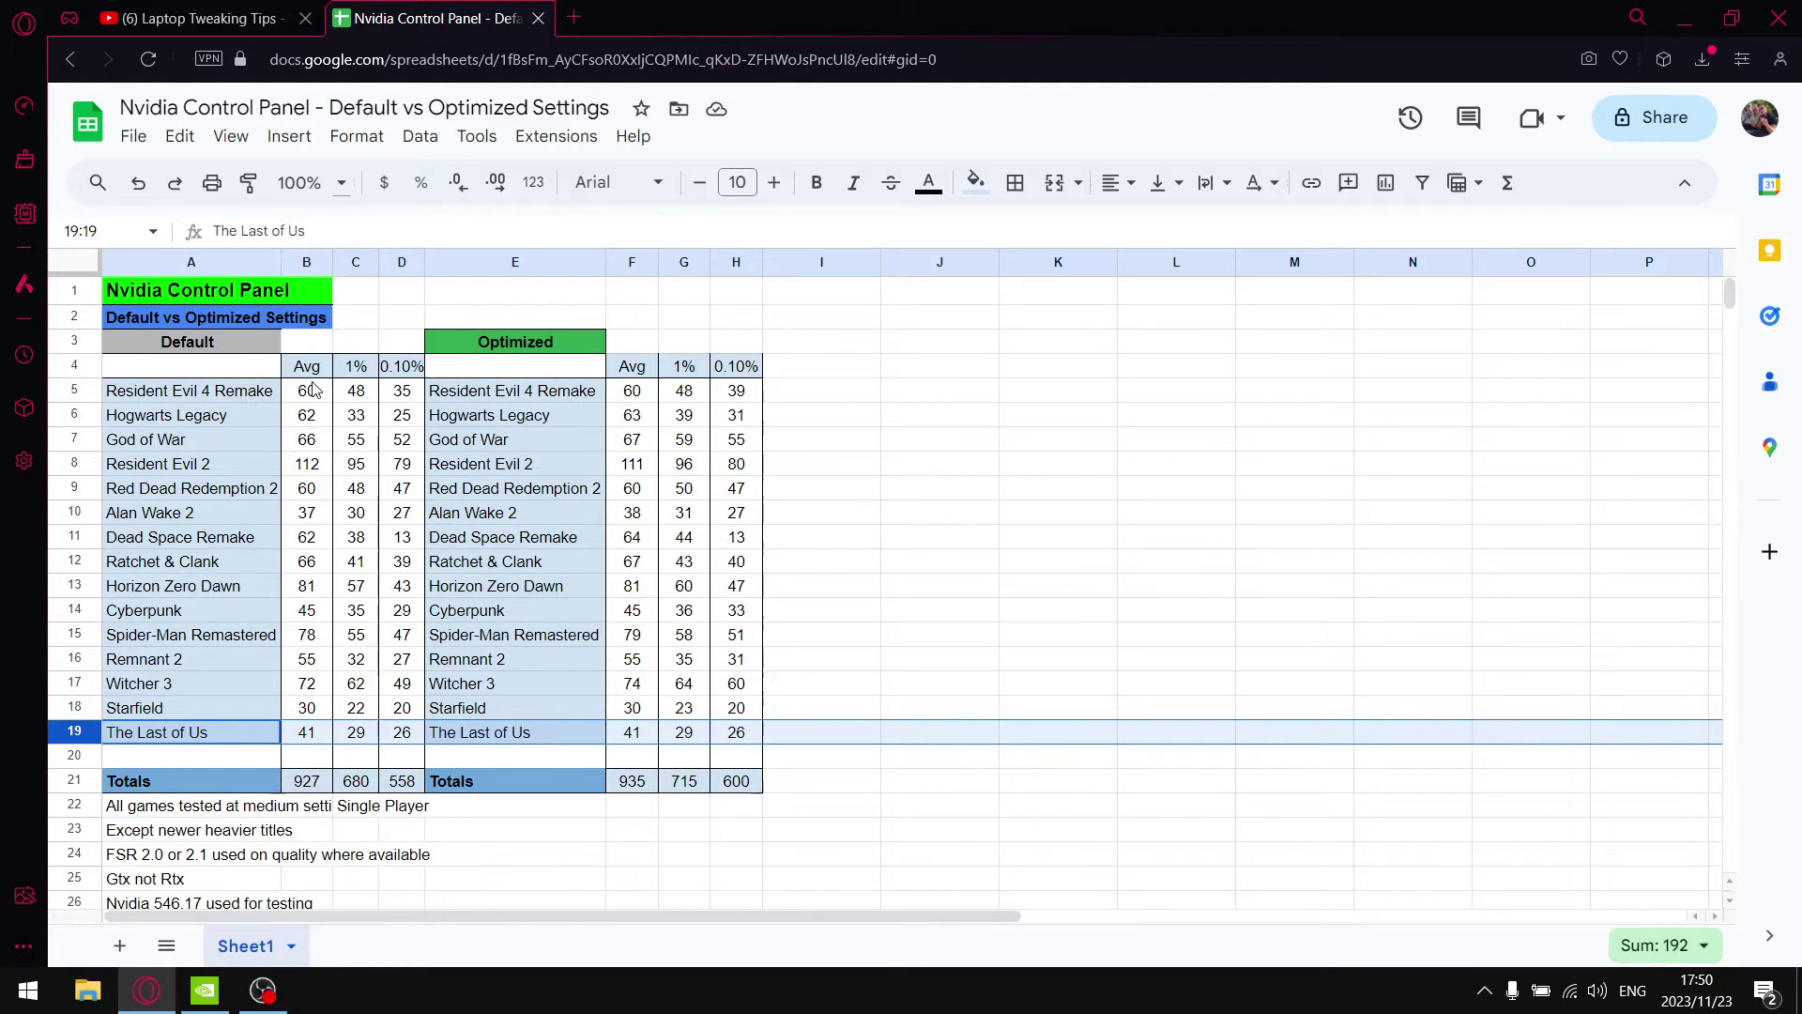
Verify default totals Avg 927, 1% 680 and 0.10% 558, then bring NVIDIA back up.
left_click_drag(313, 392, 310, 713)
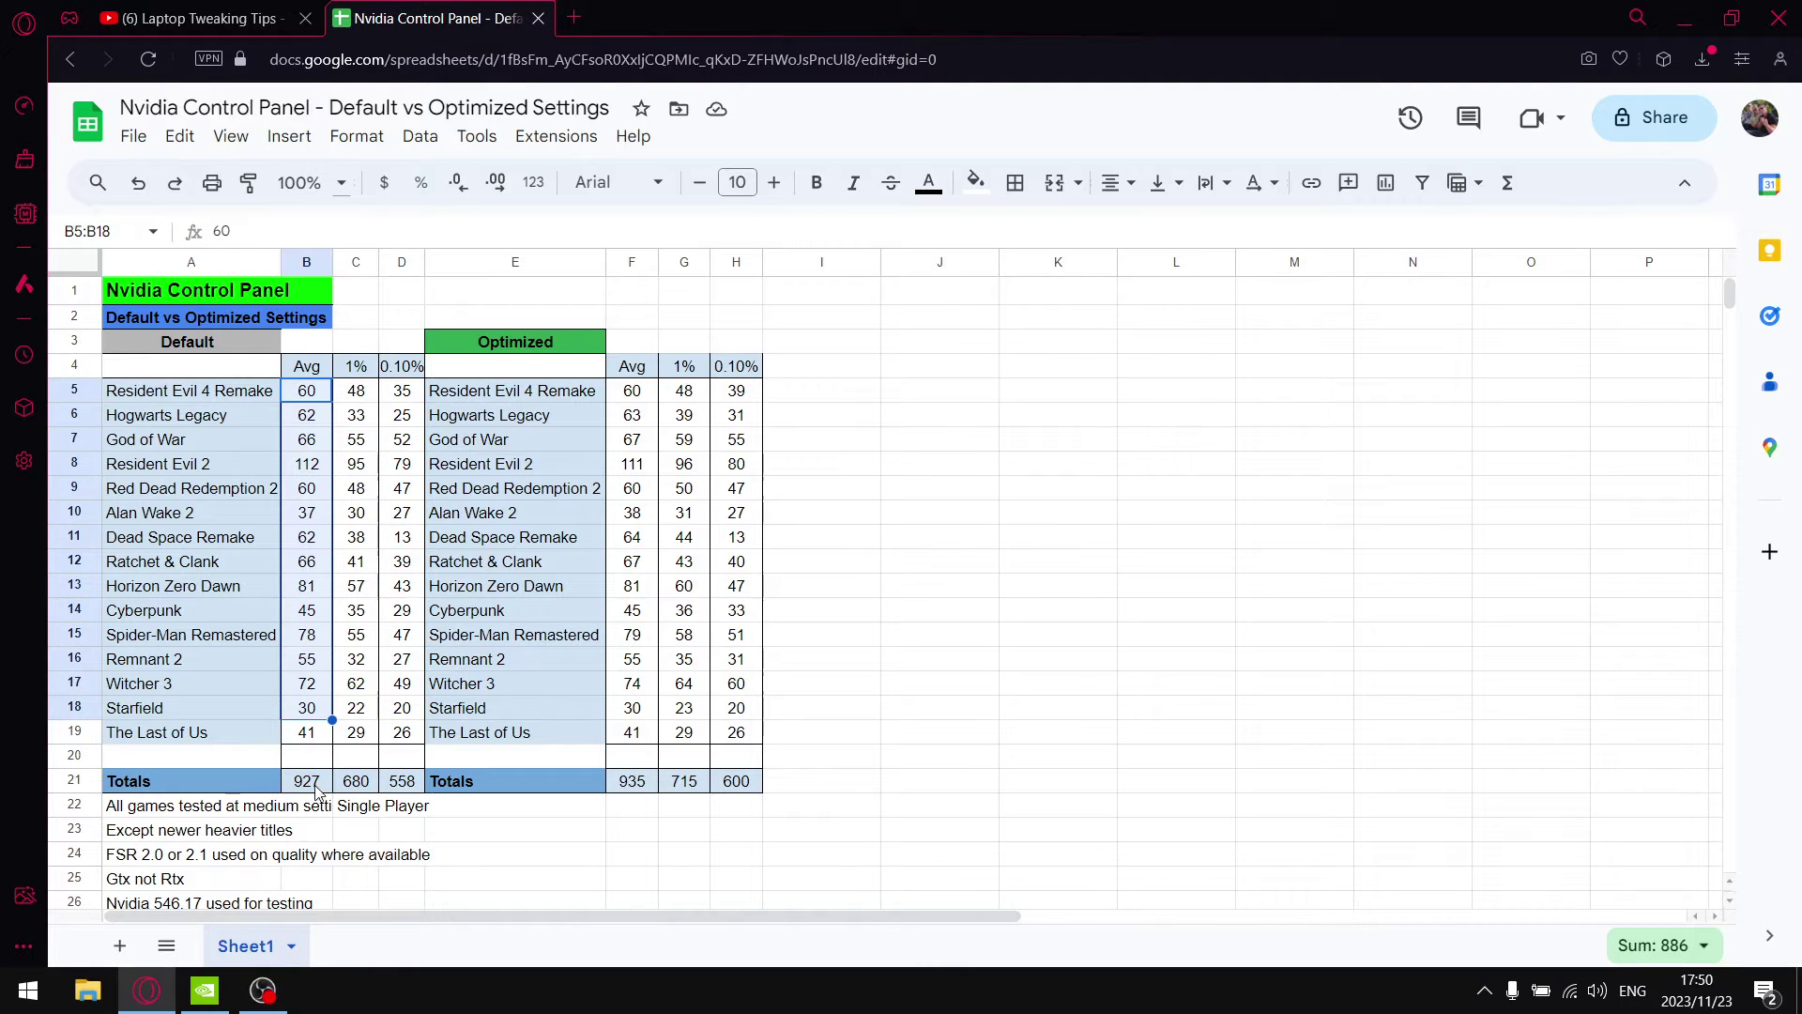
left_click(316, 788)
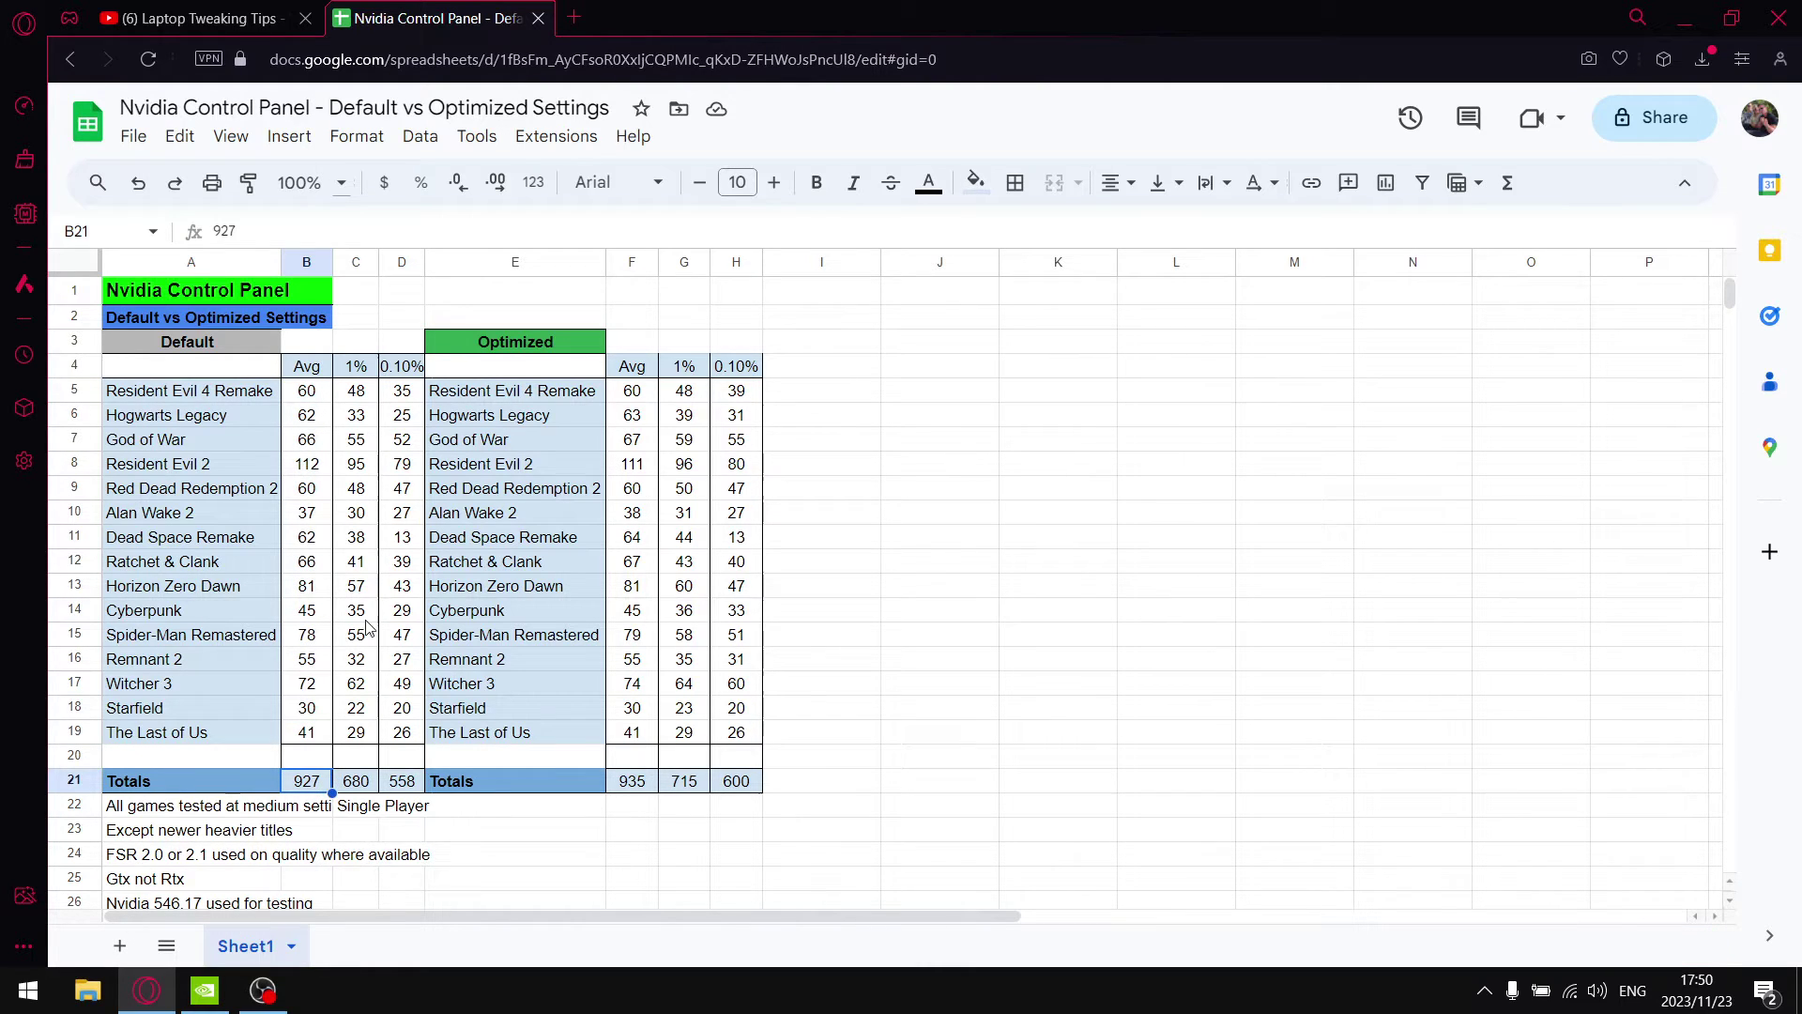
left_click_drag(361, 399, 357, 732)
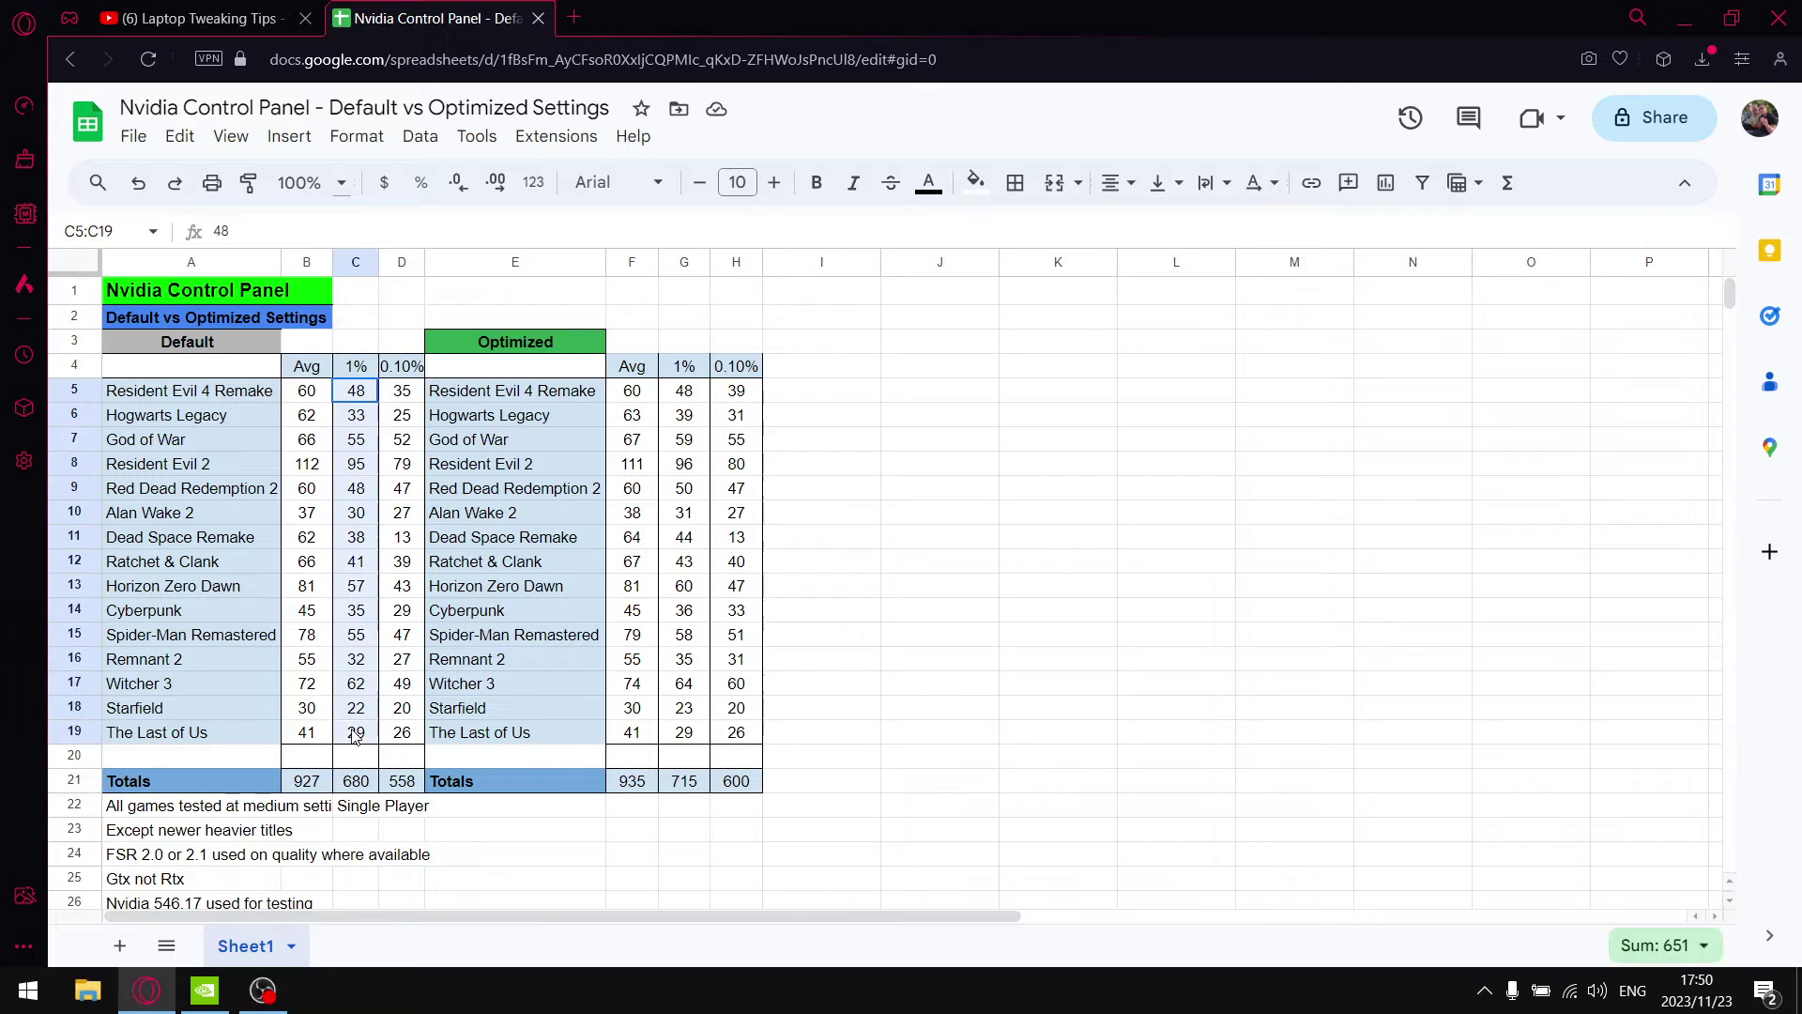
left_click(367, 786)
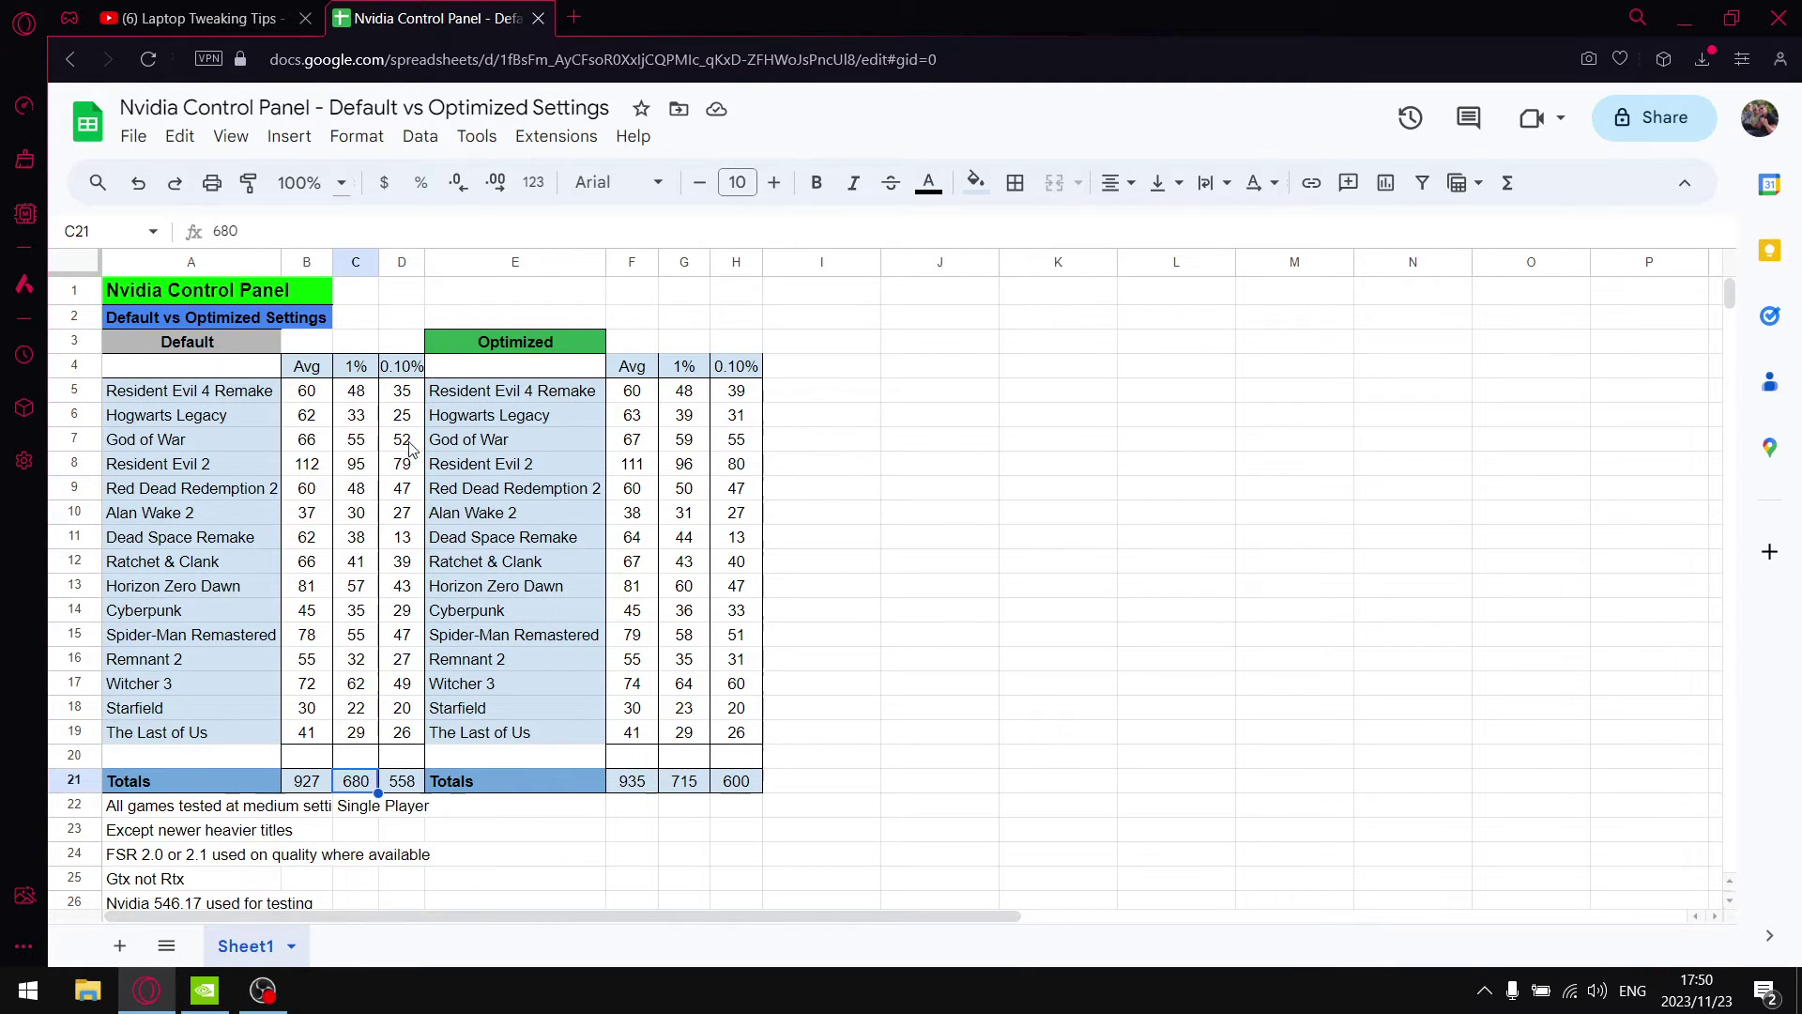
left_click_drag(409, 395, 405, 732)
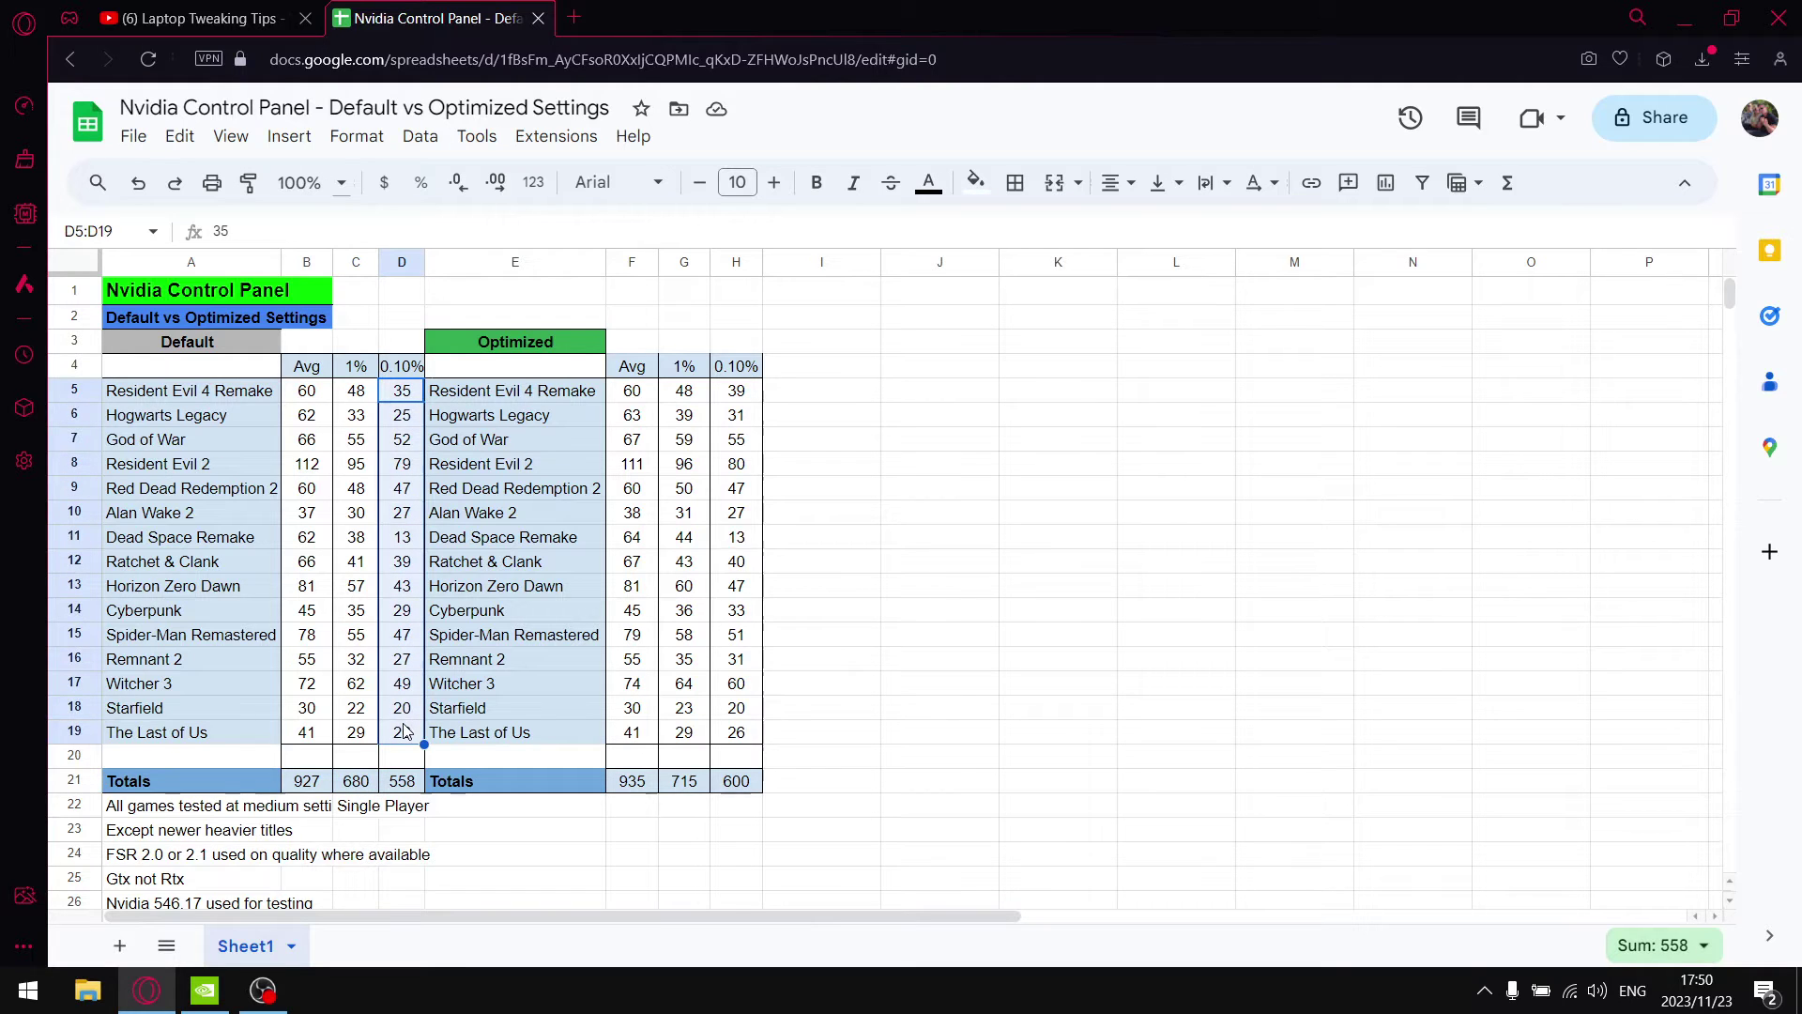
left_click(410, 789)
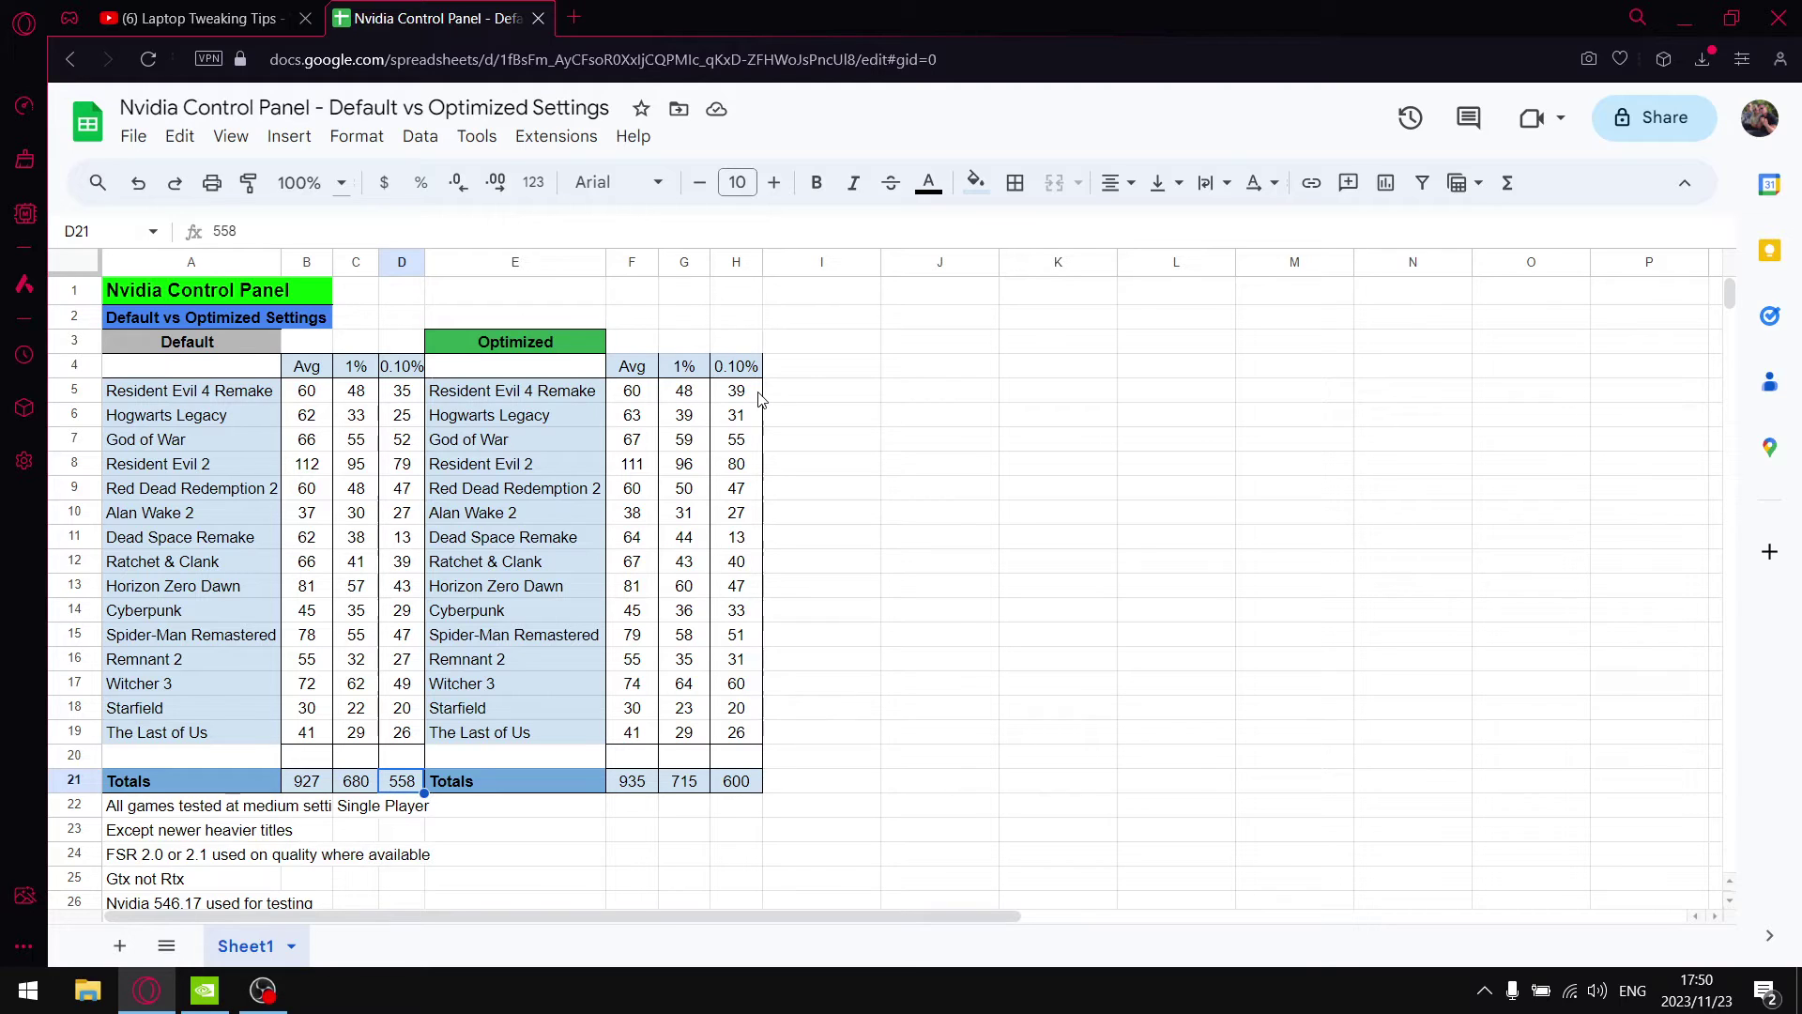
left_click(535, 347)
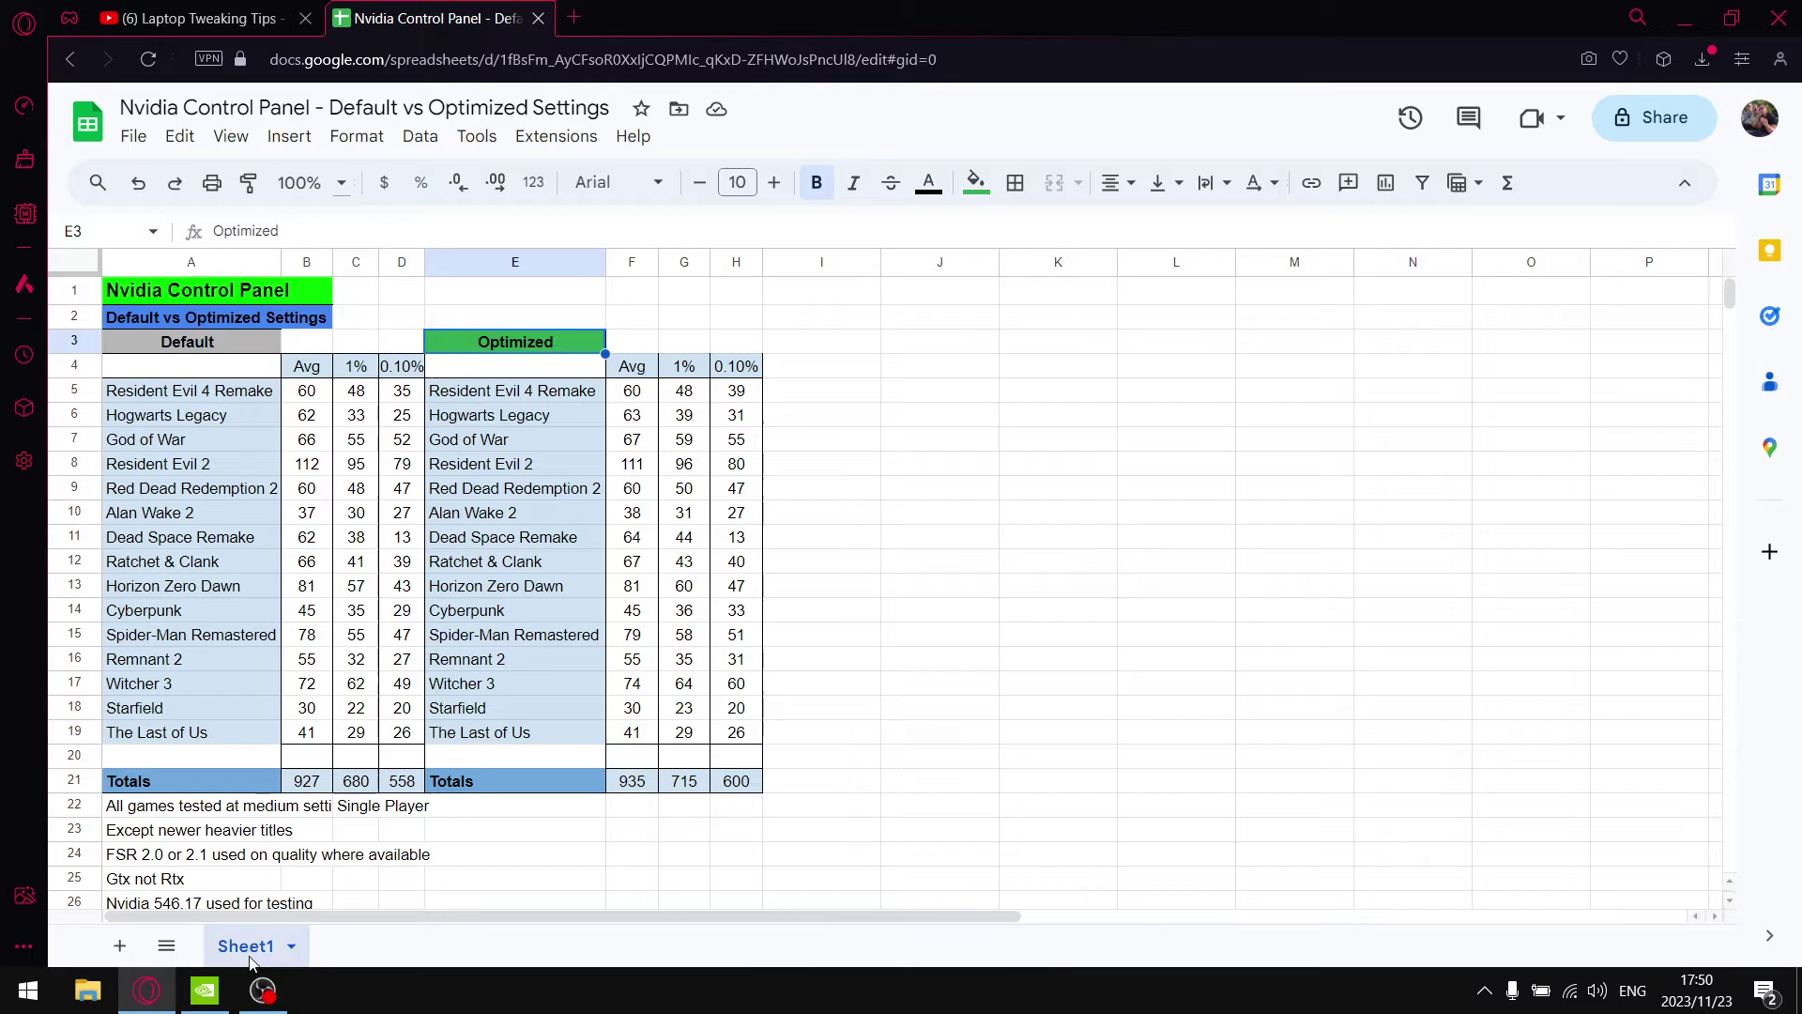
left_click(204, 990)
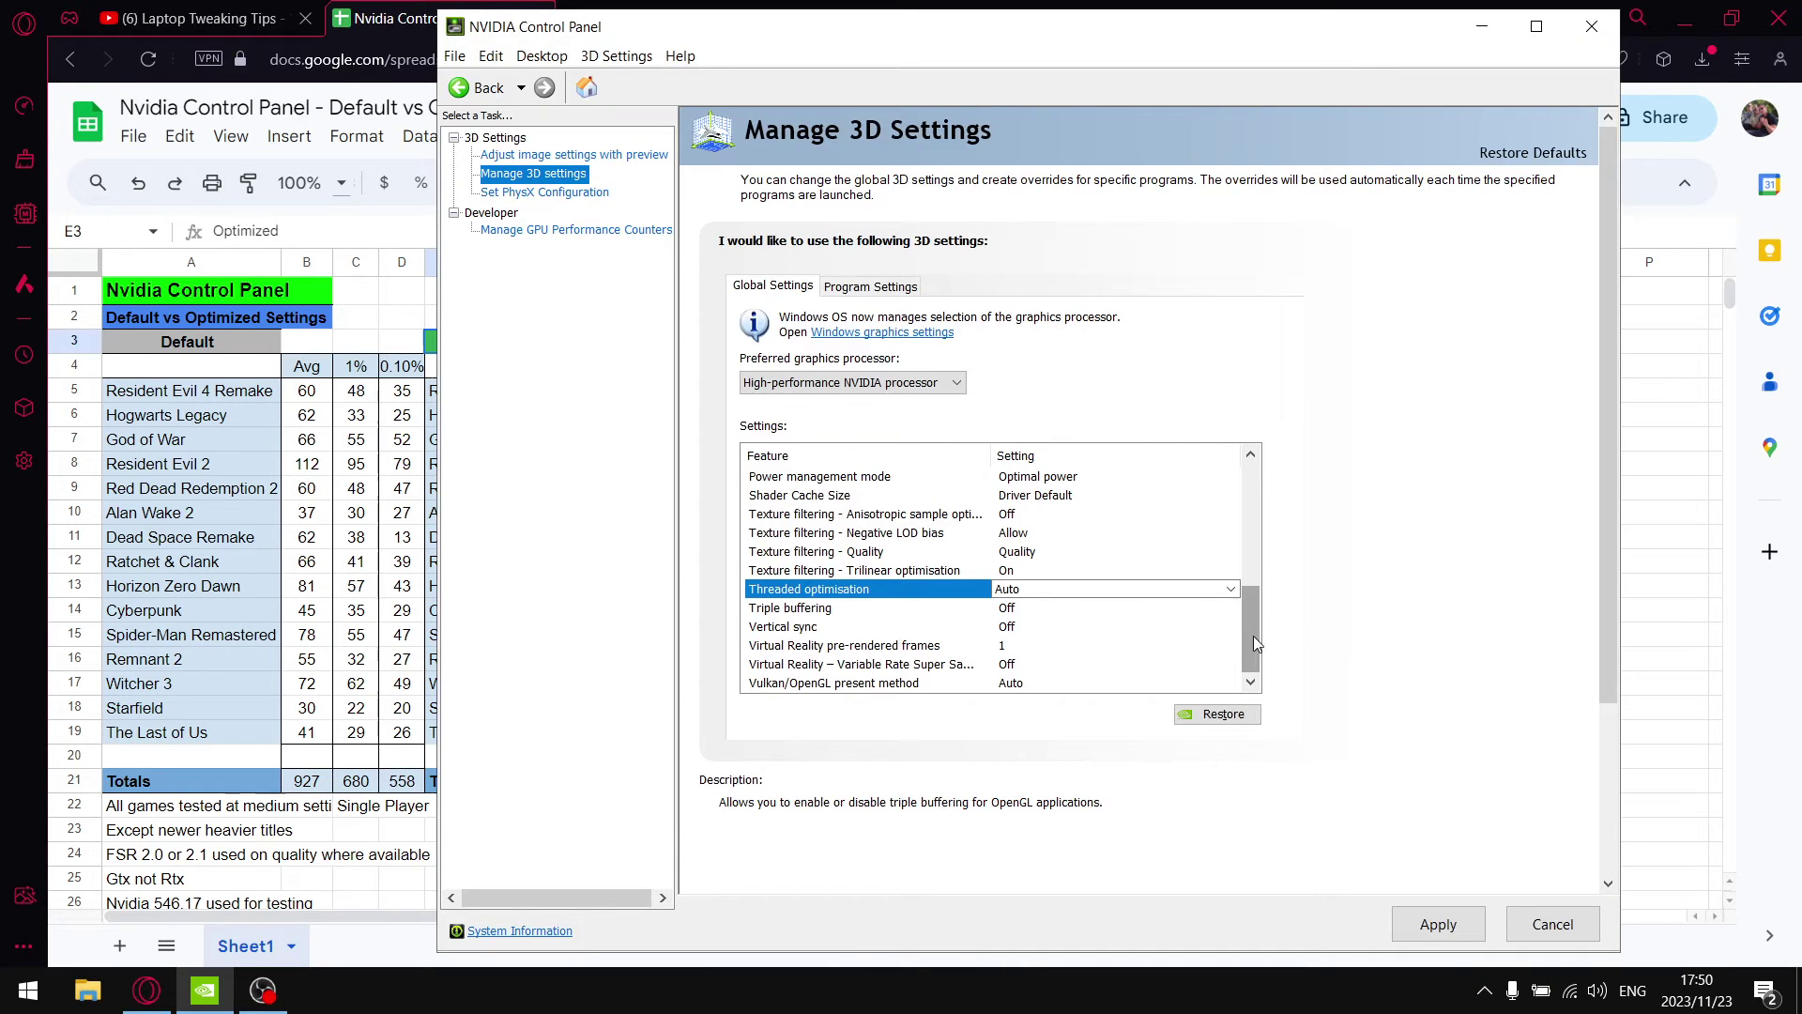
Set CUDA - Sysmem Fallback Policy to Prefer No Sysmem Fallback and OpenGL GDI compatibility to Prefer performance.
scroll(1253, 635, "up", 7)
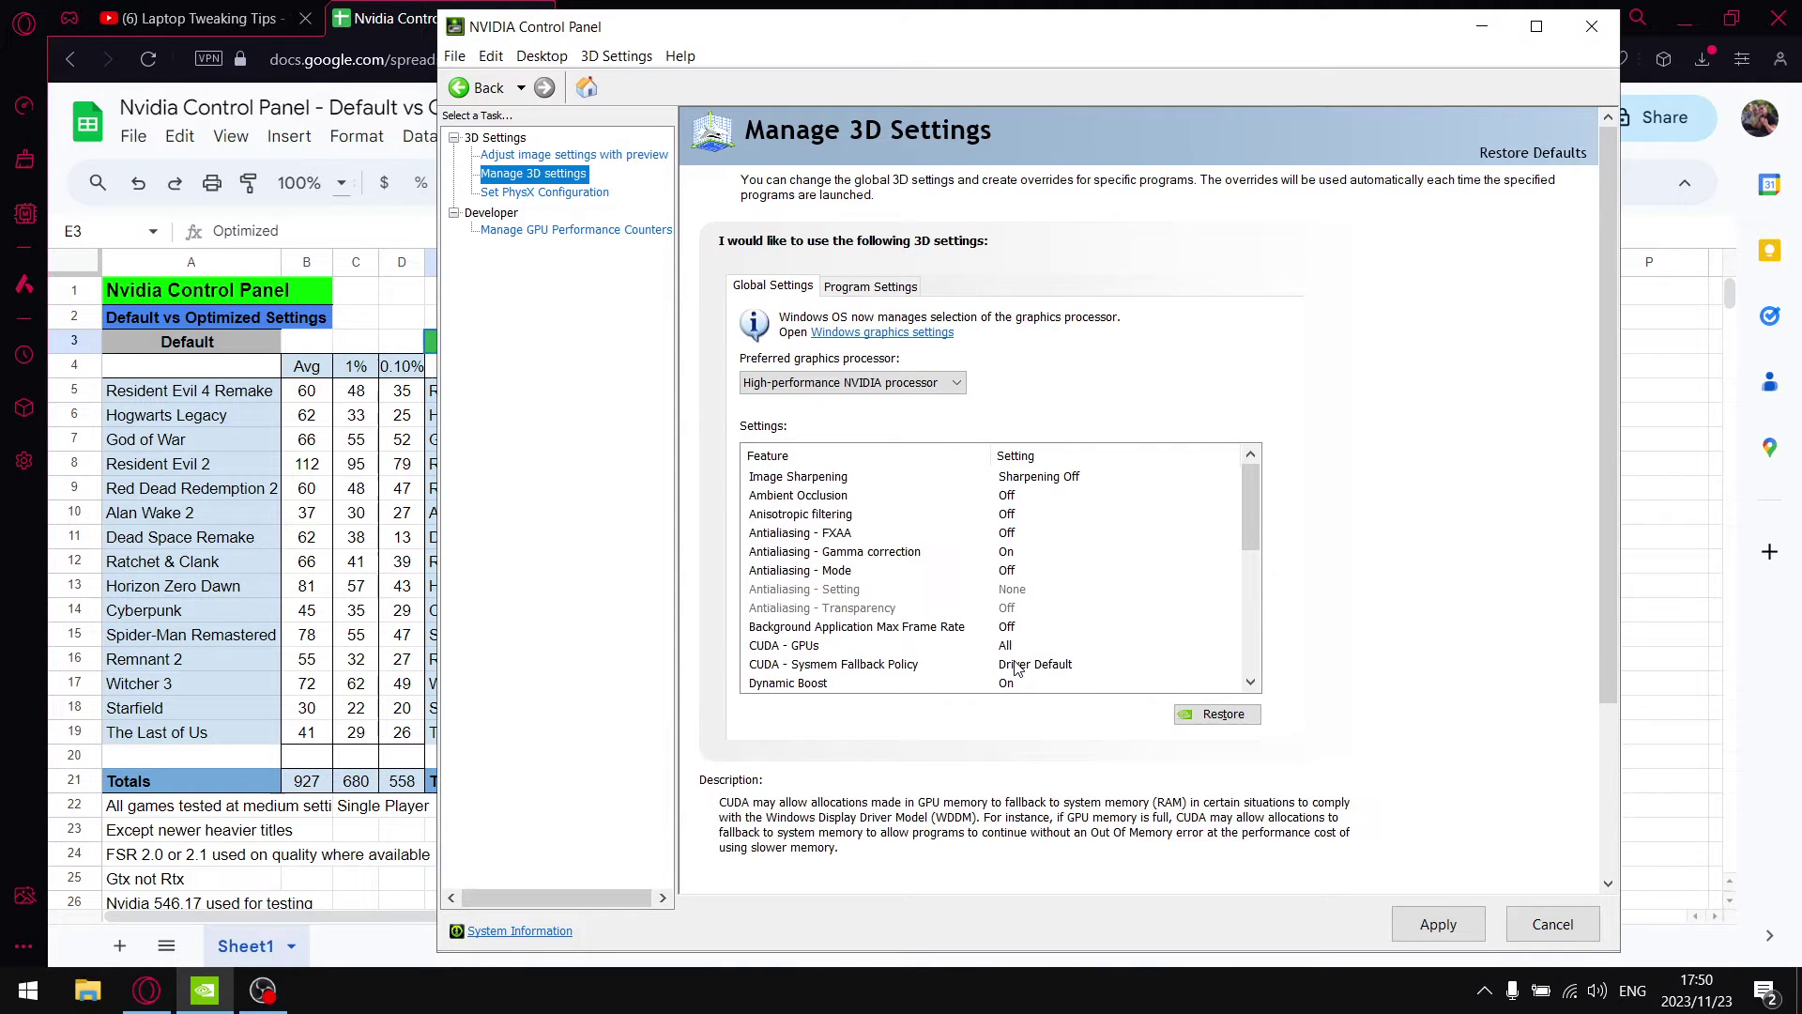
left_click(1015, 666)
left_click(1040, 665)
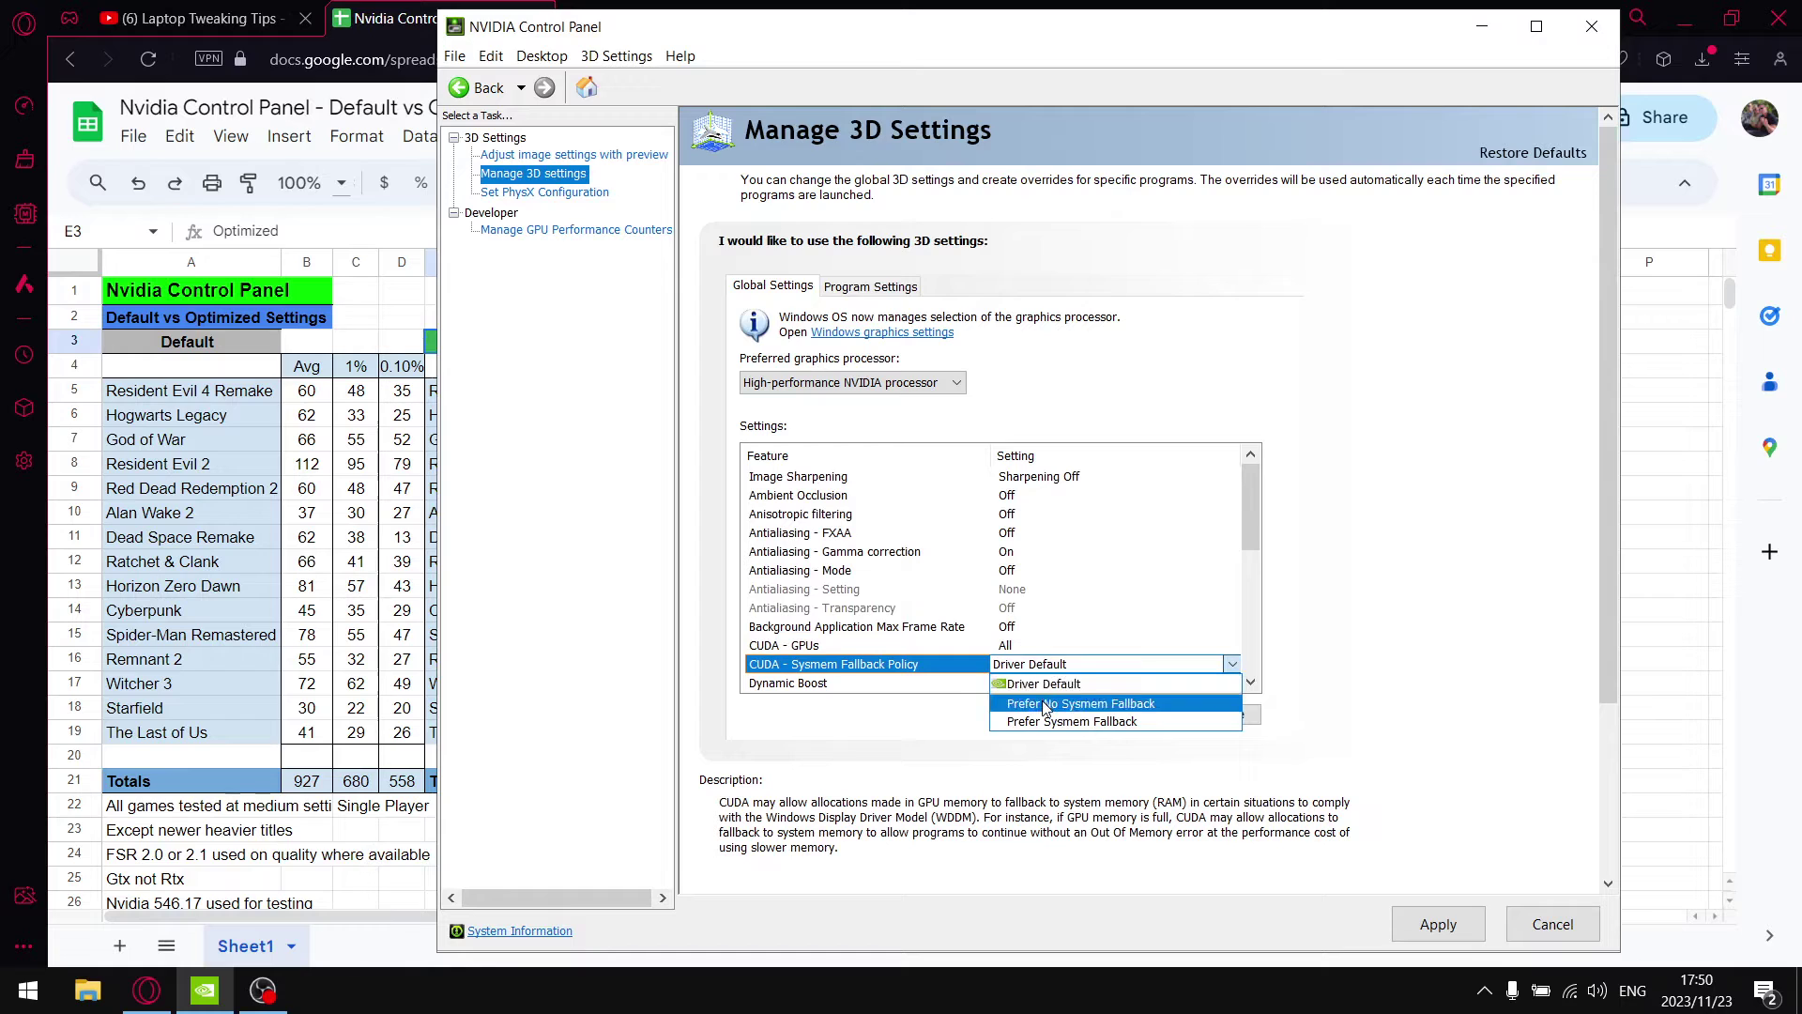
left_click(1045, 706)
left_click(1249, 682)
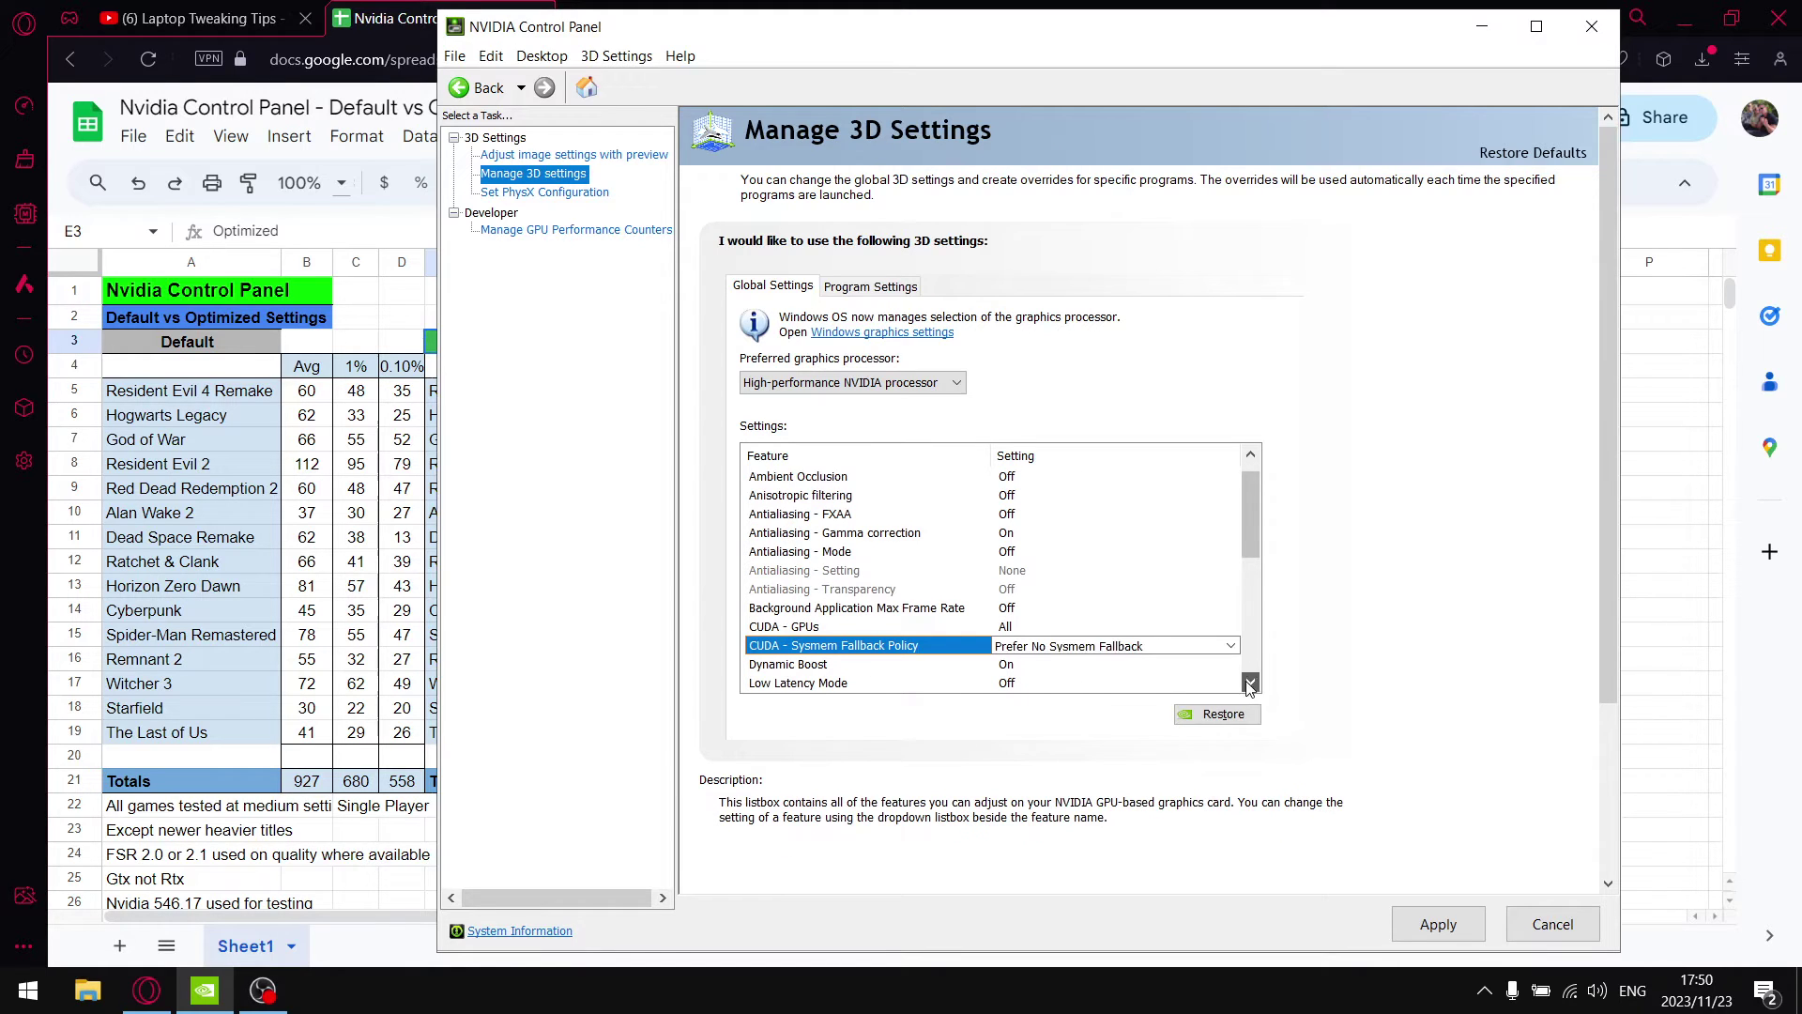
left_click(1250, 682)
left_click(1250, 683)
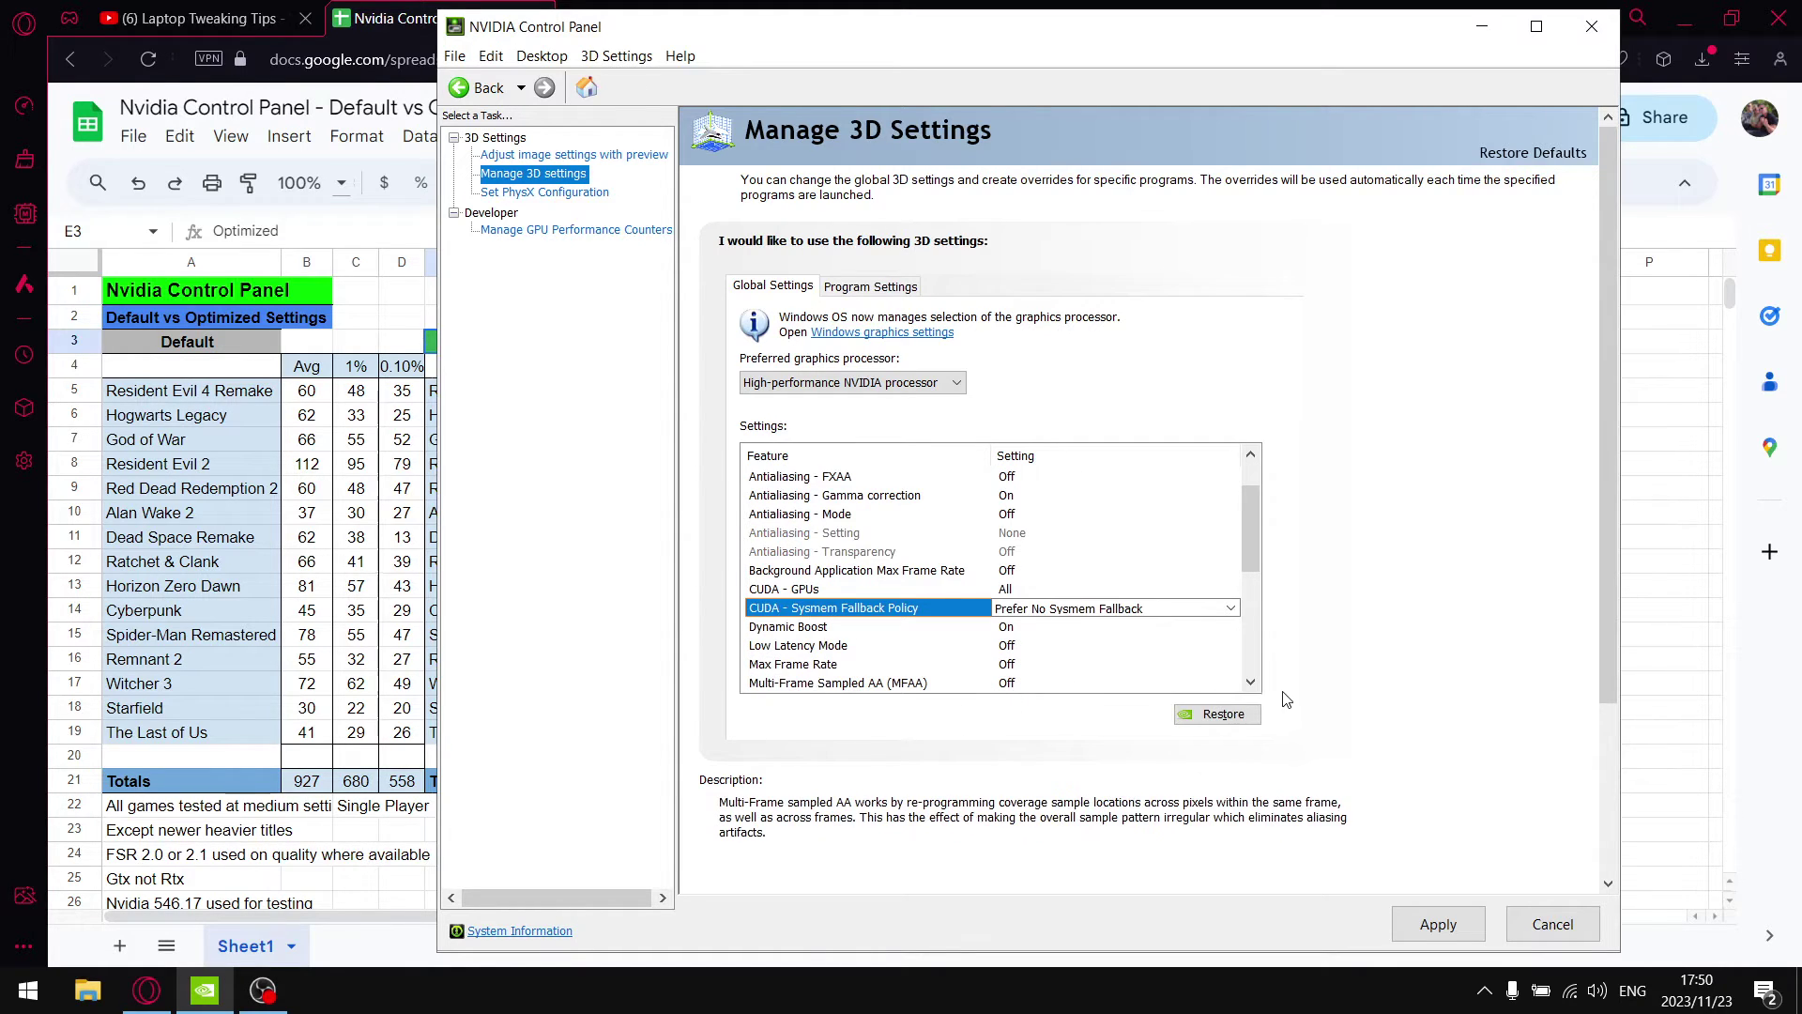
scroll(1032, 647, "down", 1)
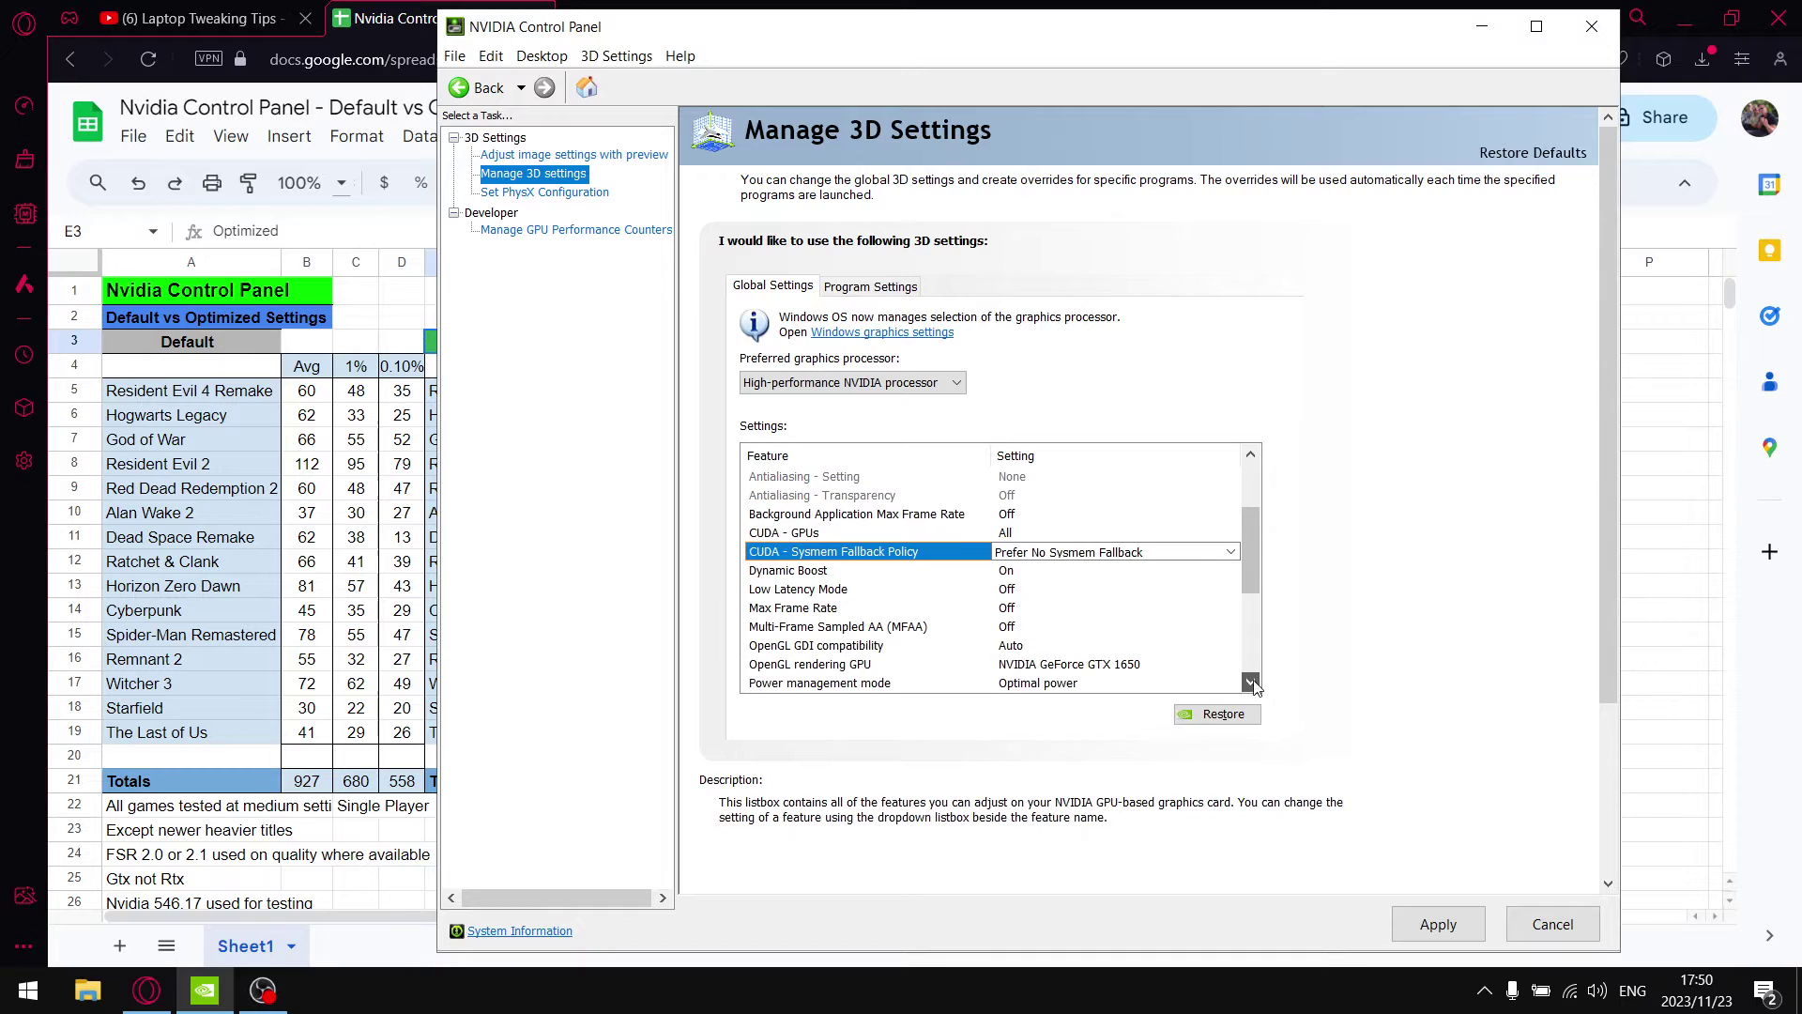
left_click(1009, 646)
left_click(1012, 646)
left_click(1079, 682)
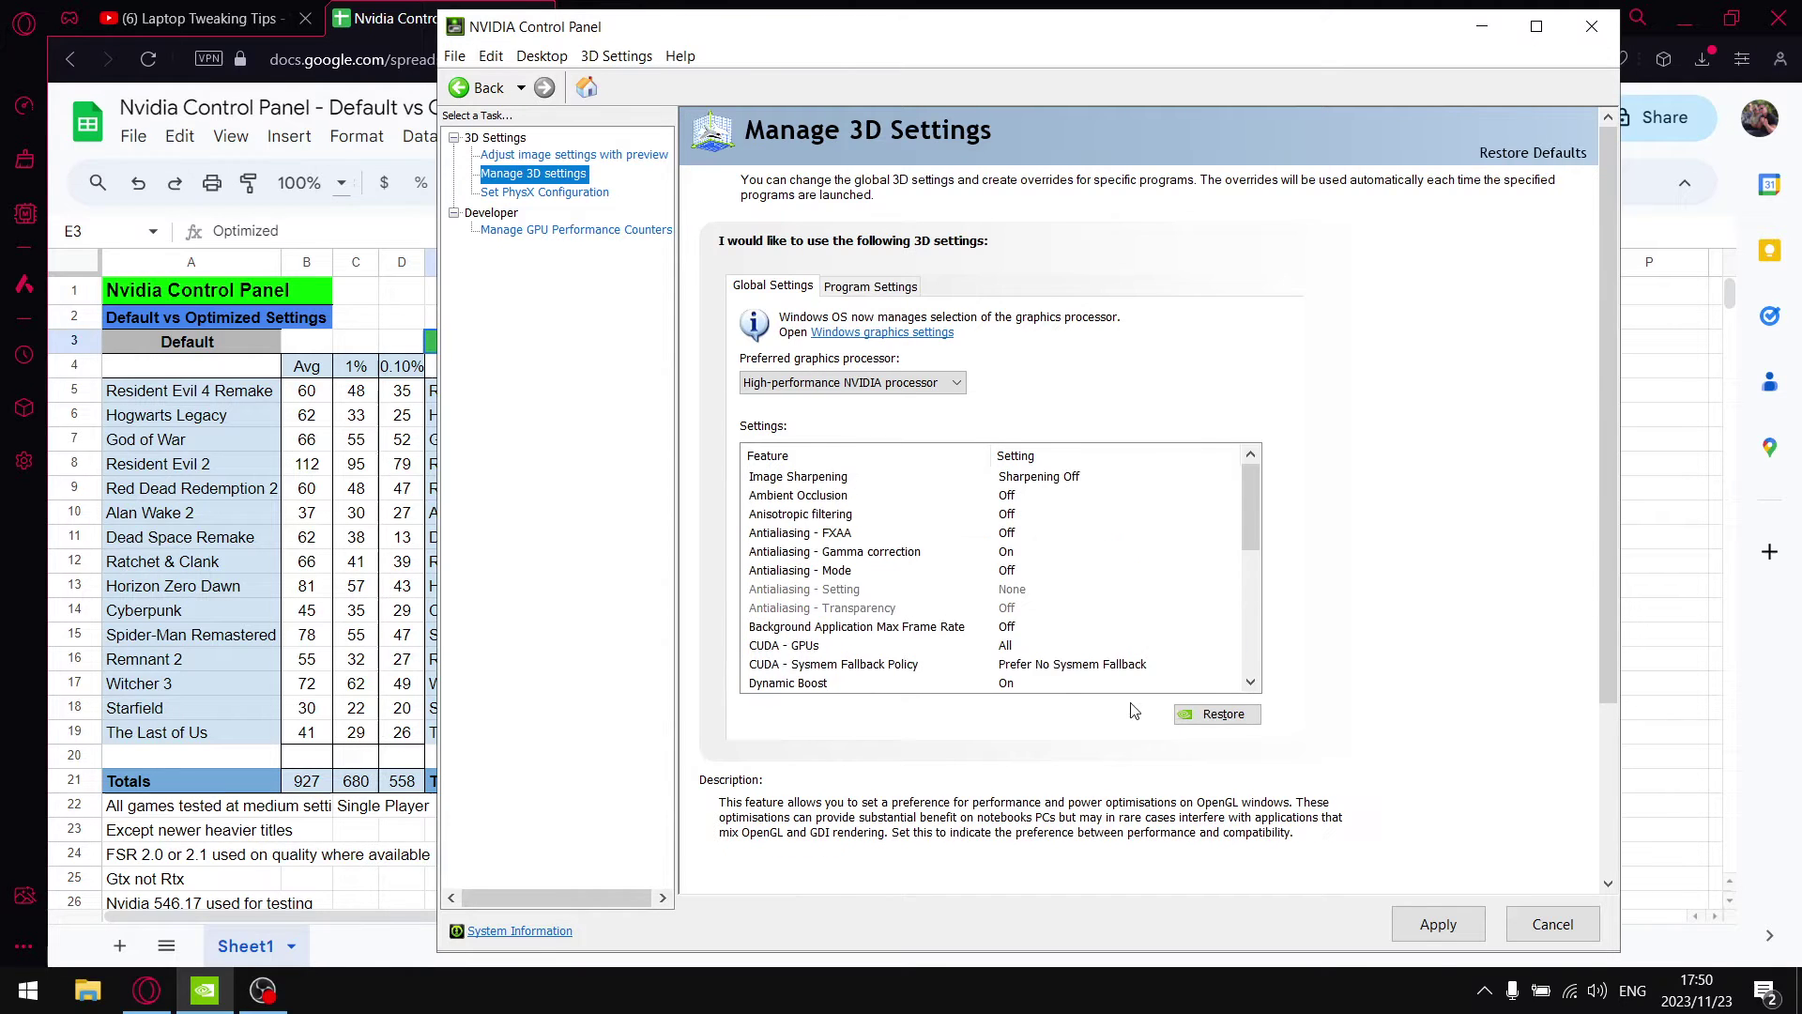
Set Power management mode to Prefer maximum performance and Shader Cache Size to Unlimited.
scroll(1127, 690, "down", 1)
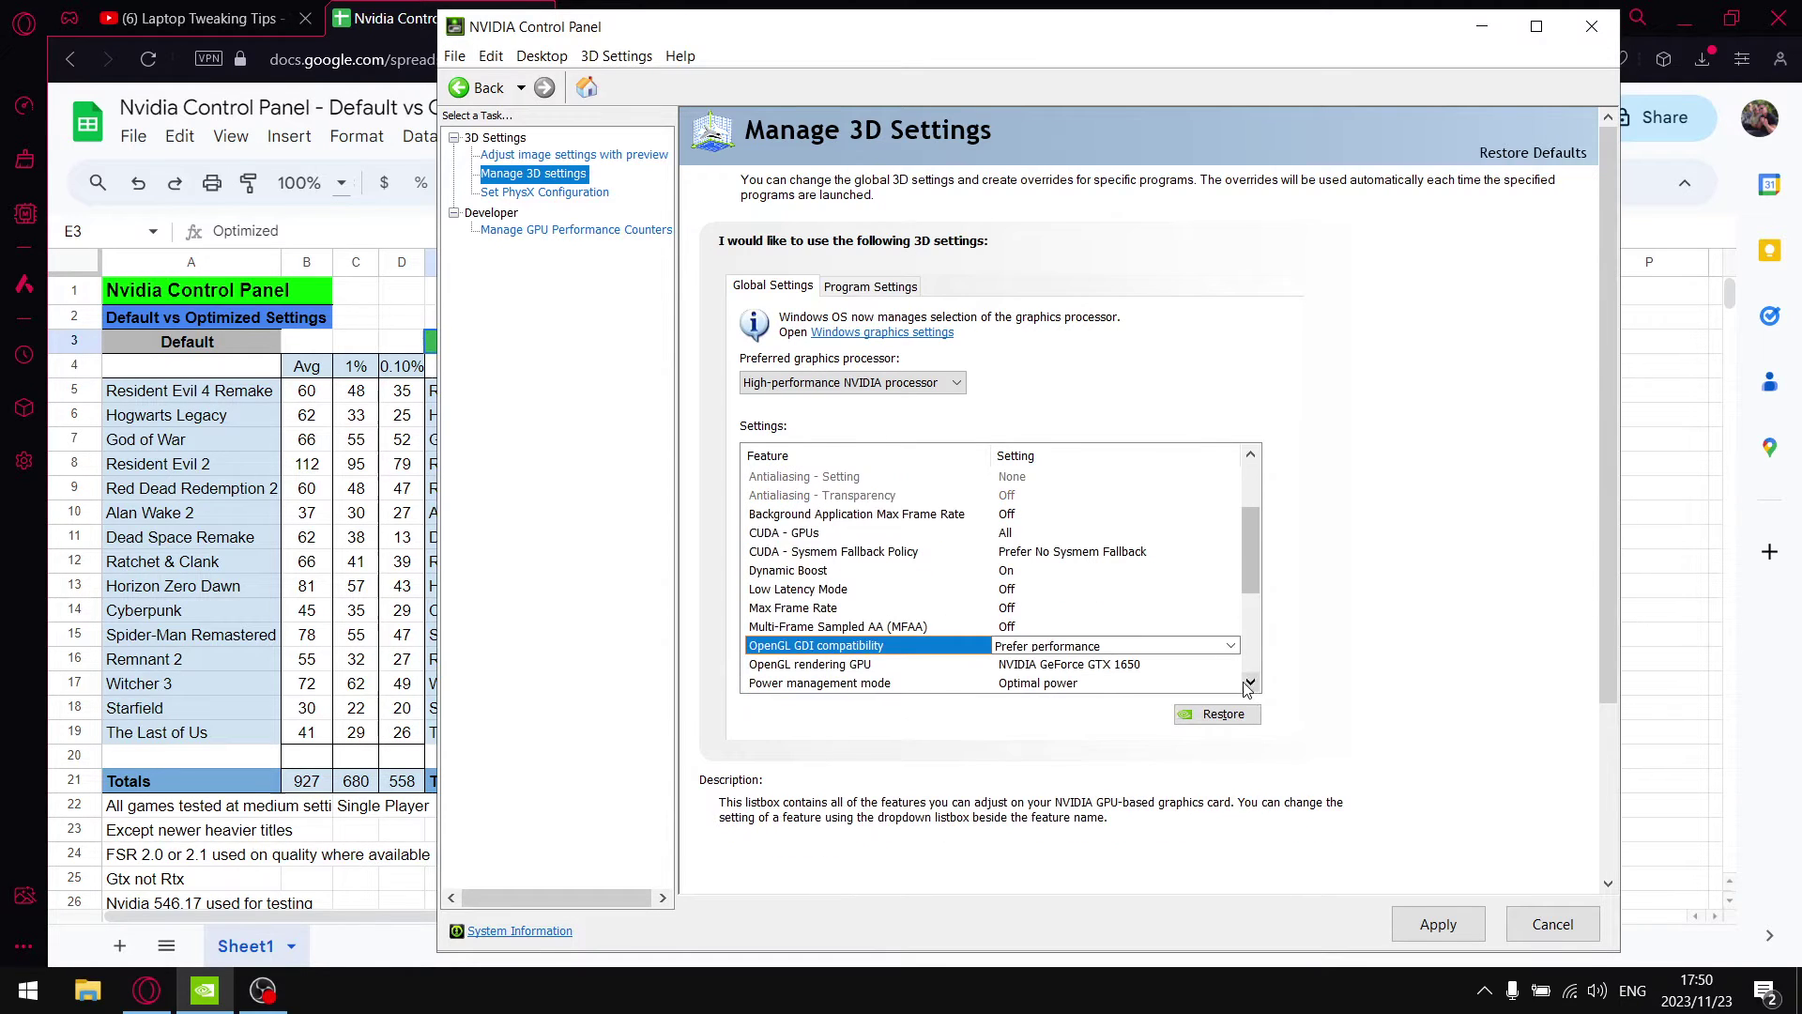
left_click(1122, 684)
left_click(1117, 684)
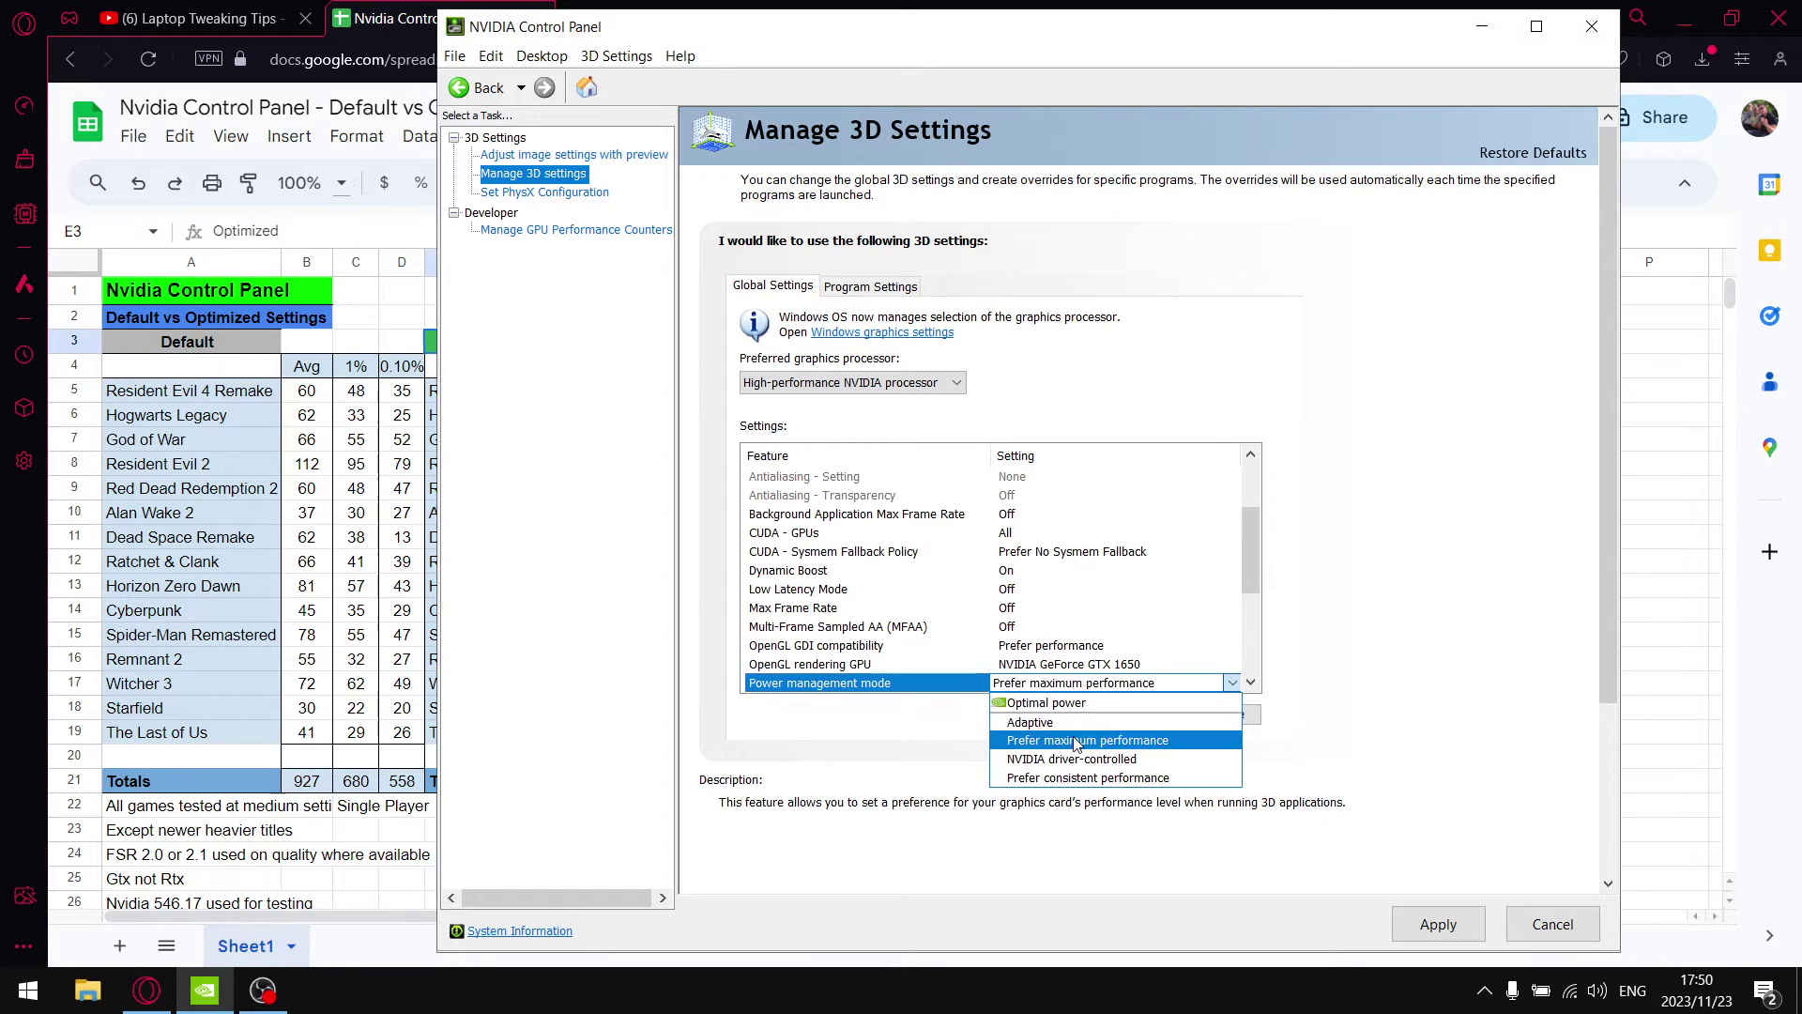
left_click(1077, 741)
scroll(1252, 690, "down", 3)
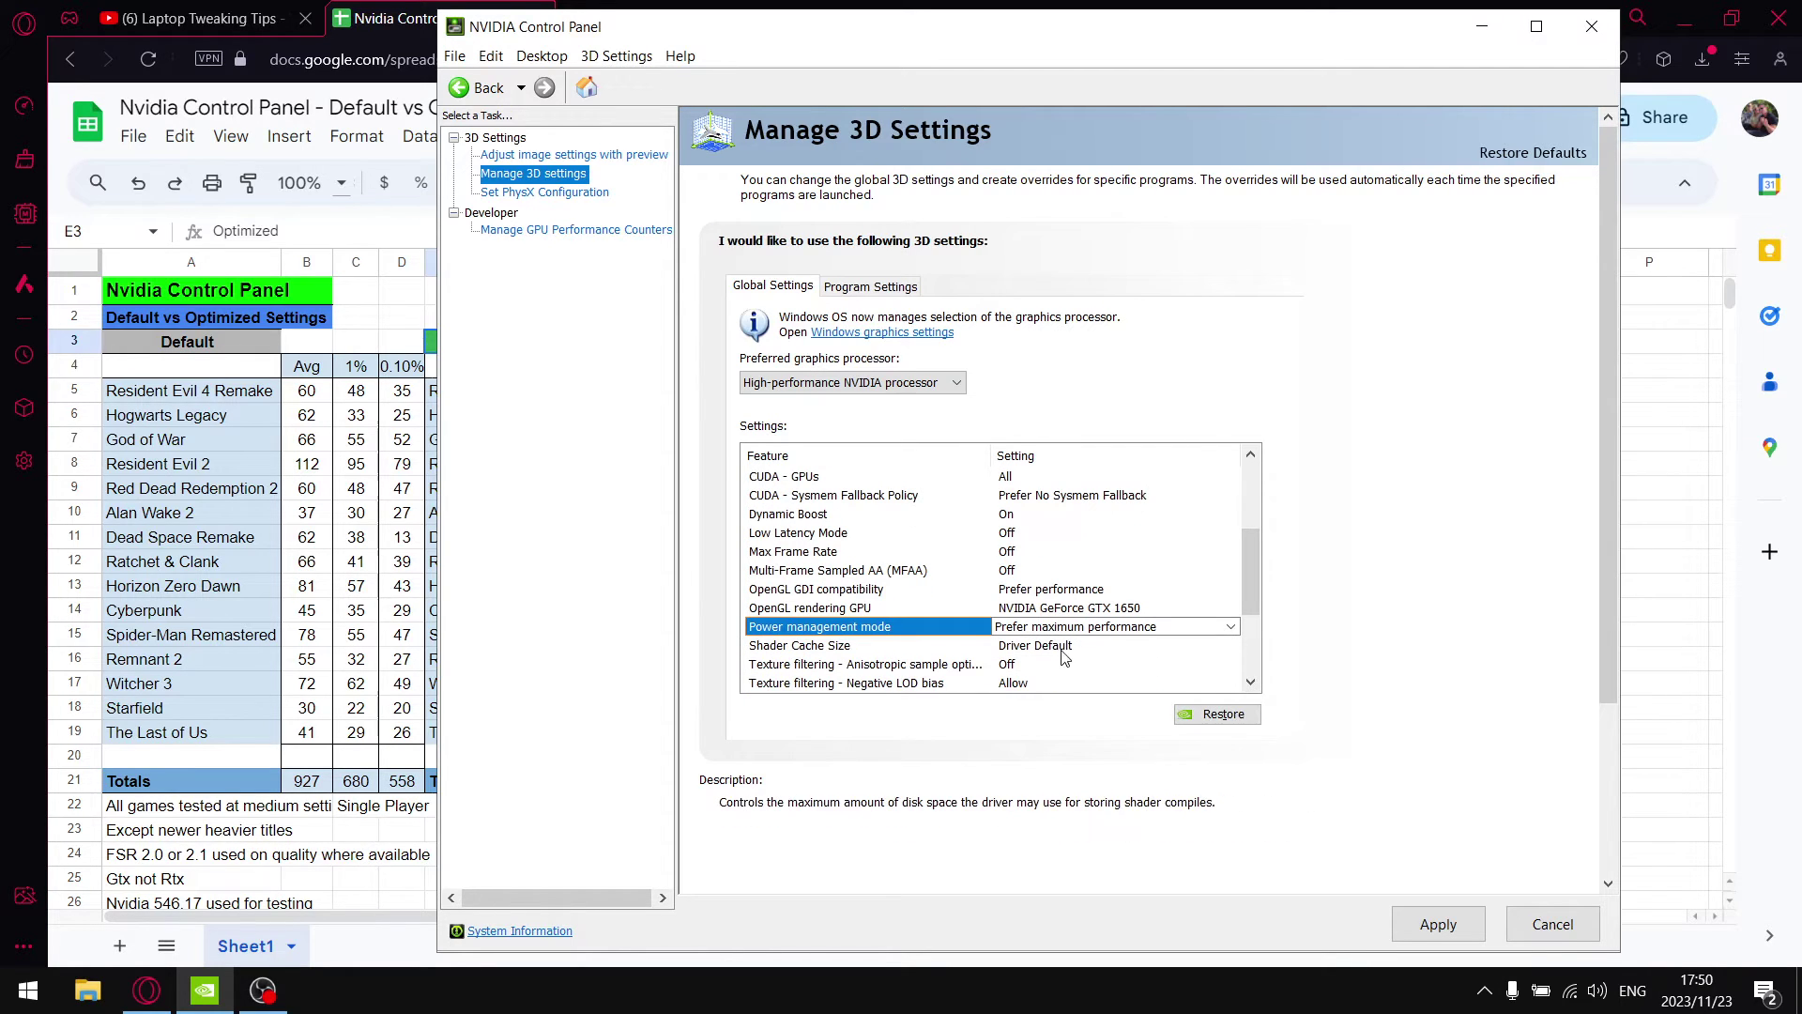
left_click(1064, 648)
left_click(1064, 648)
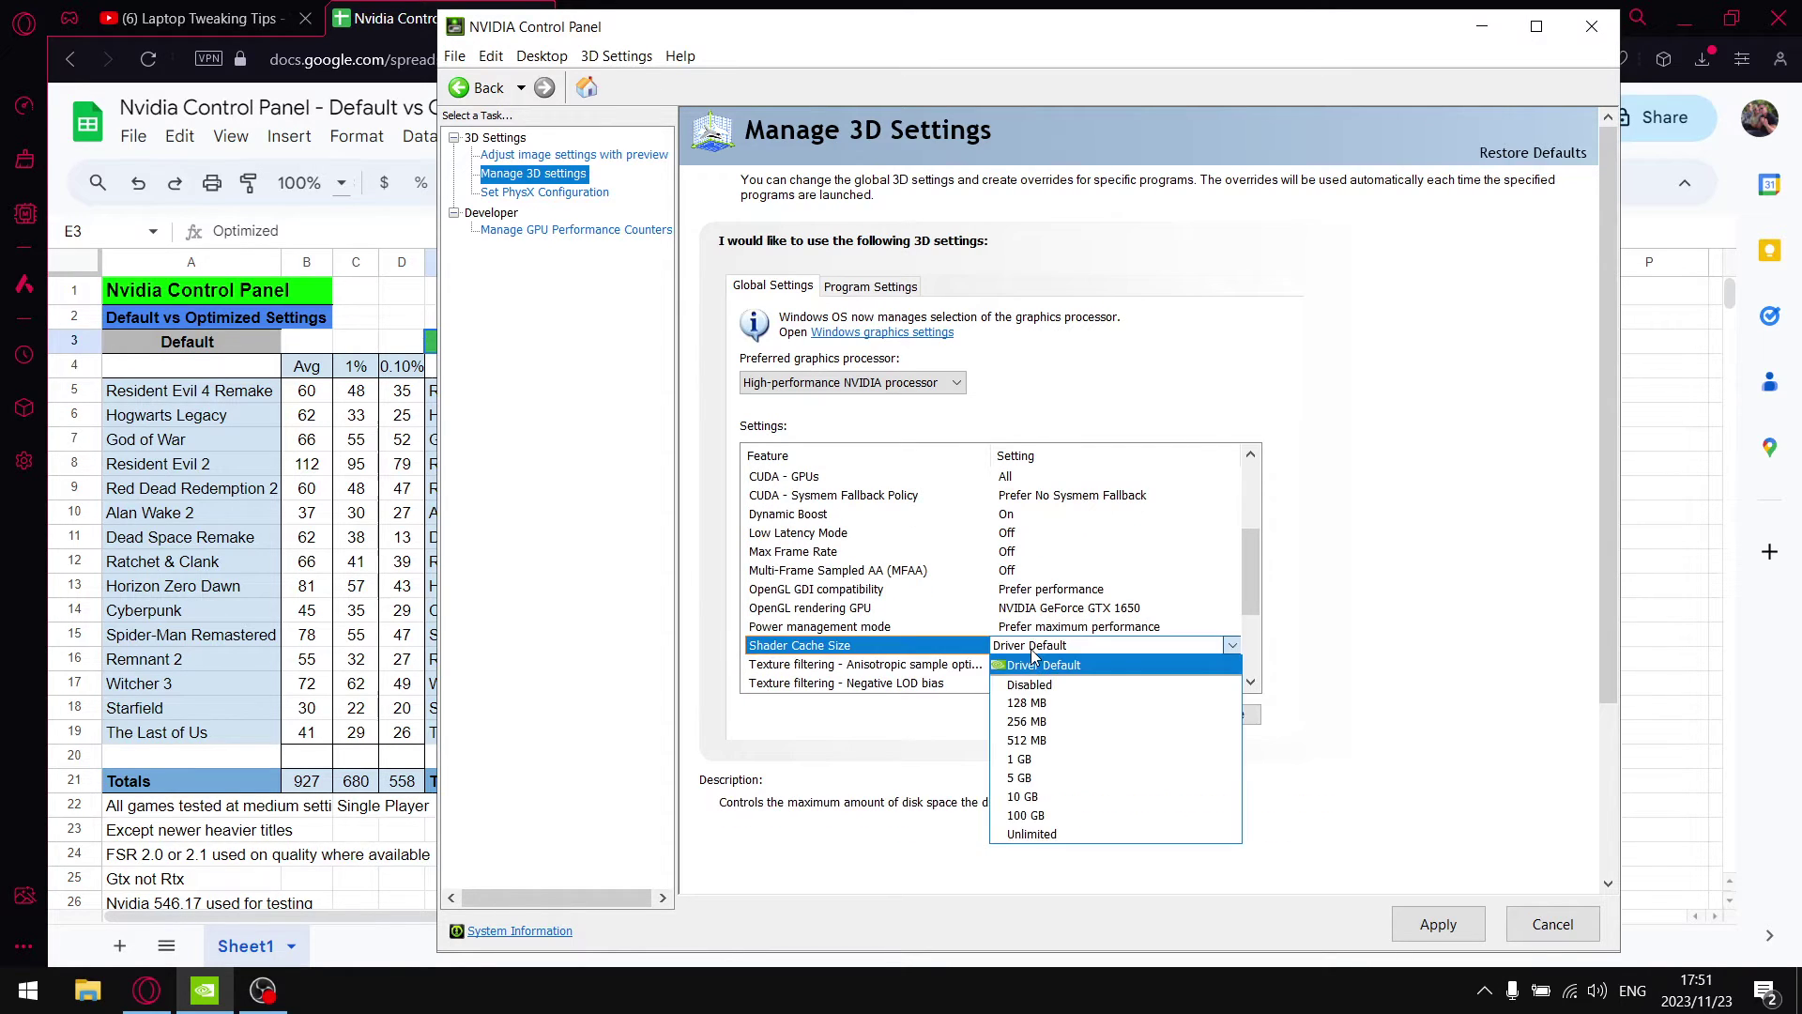
left_click(1045, 835)
Set Texture filtering - Quality to High quality and Threaded optimisation On, then close the panel.
scroll(1251, 689, "down", 4)
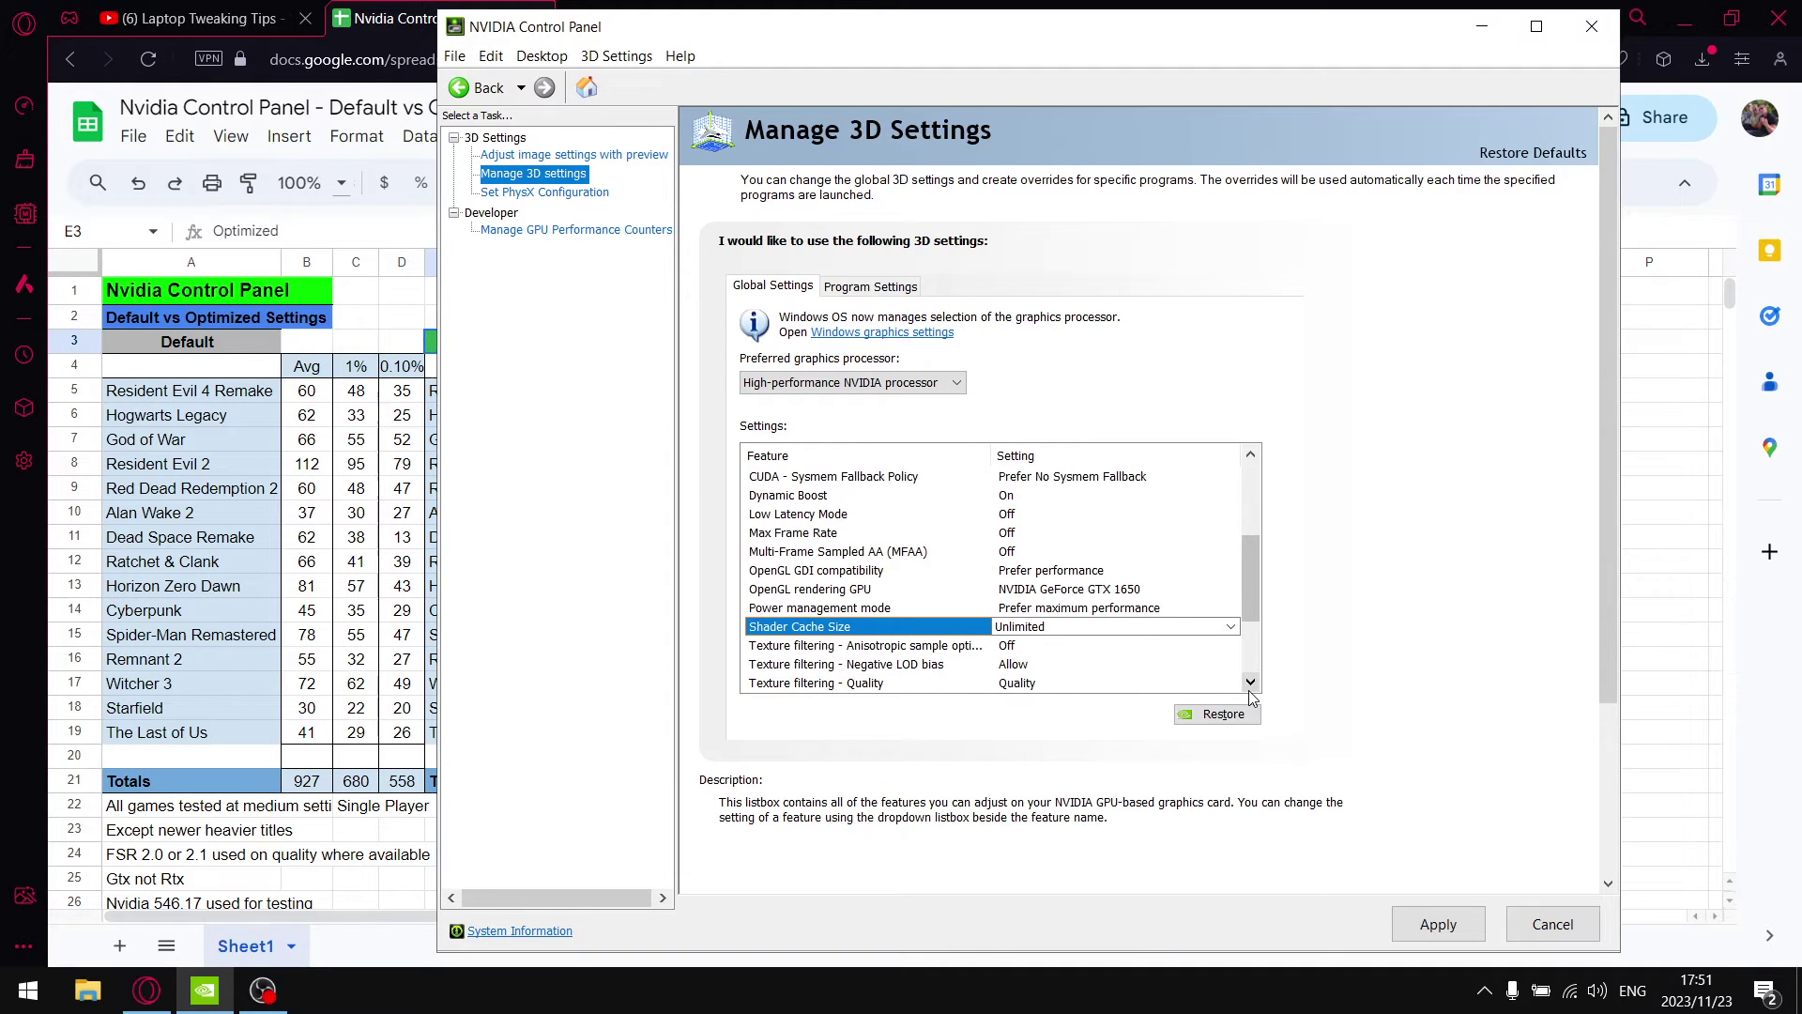
left_click(1250, 688)
left_click(1030, 667)
left_click(1031, 666)
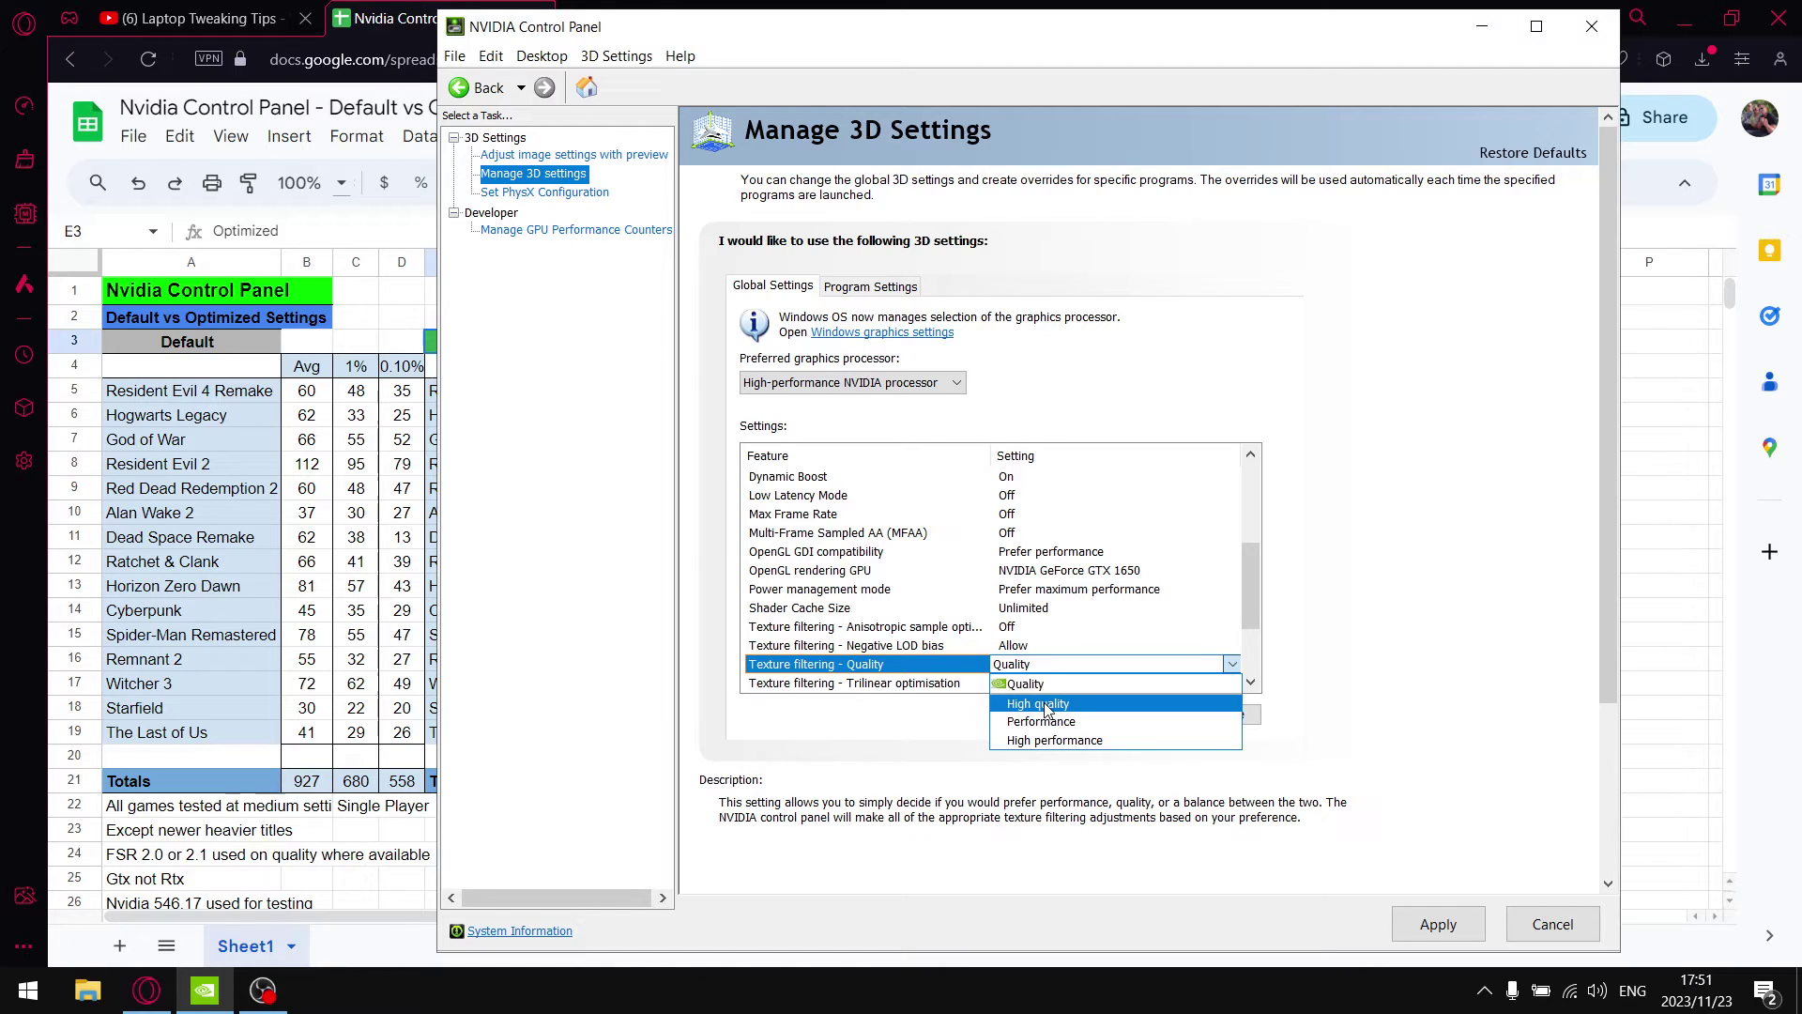
left_click(1044, 705)
scroll(1252, 690, "down", 4)
left_click(1252, 683)
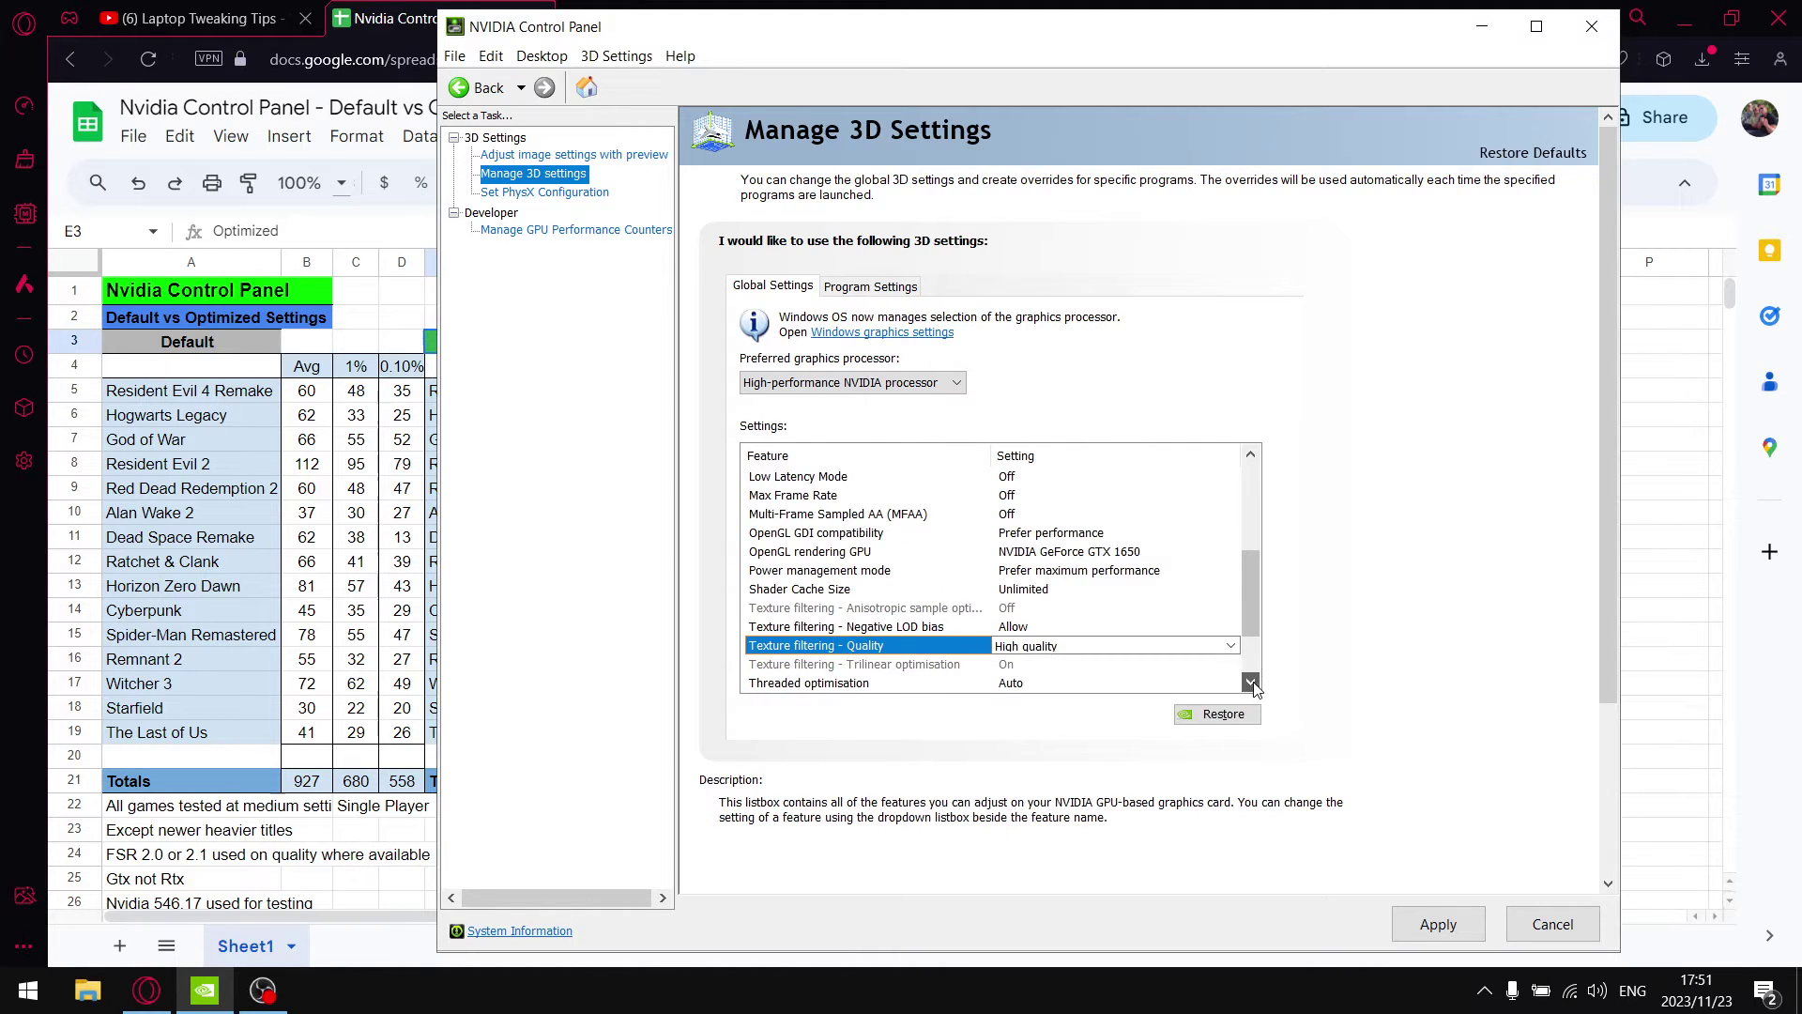
scroll(1253, 688, "down", 1)
left_click(1020, 631)
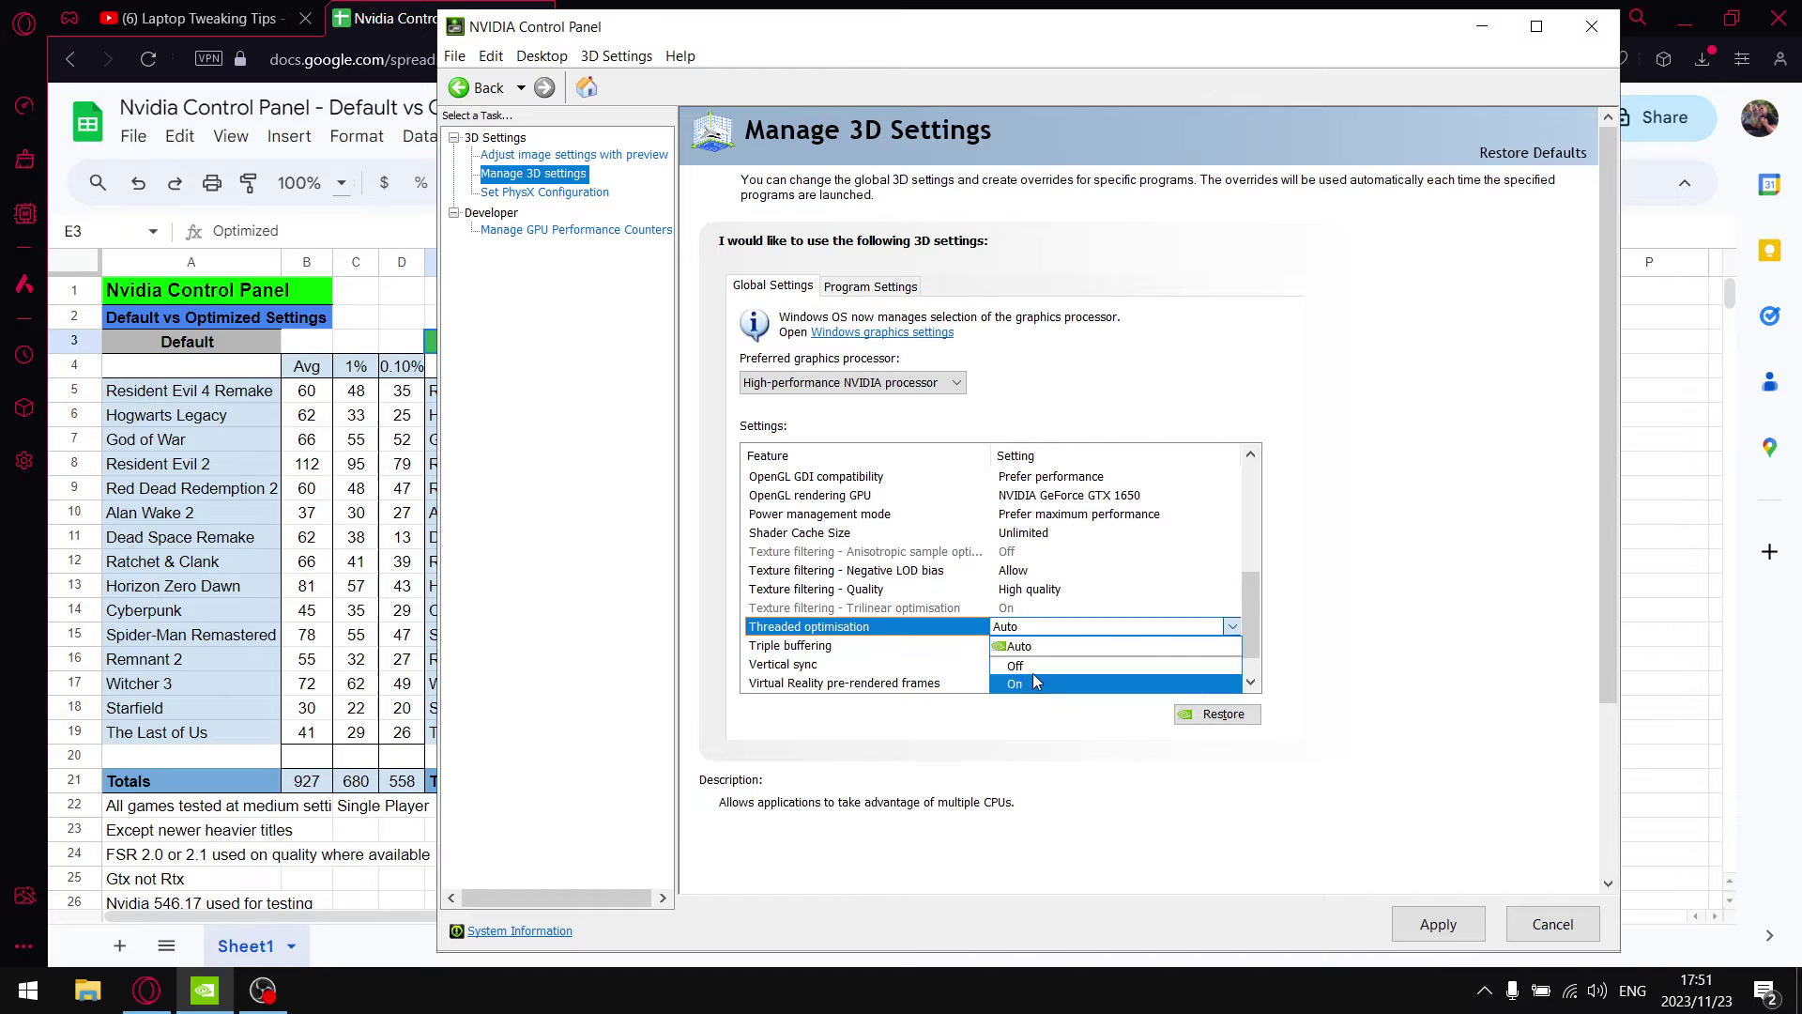
left_click(1089, 681)
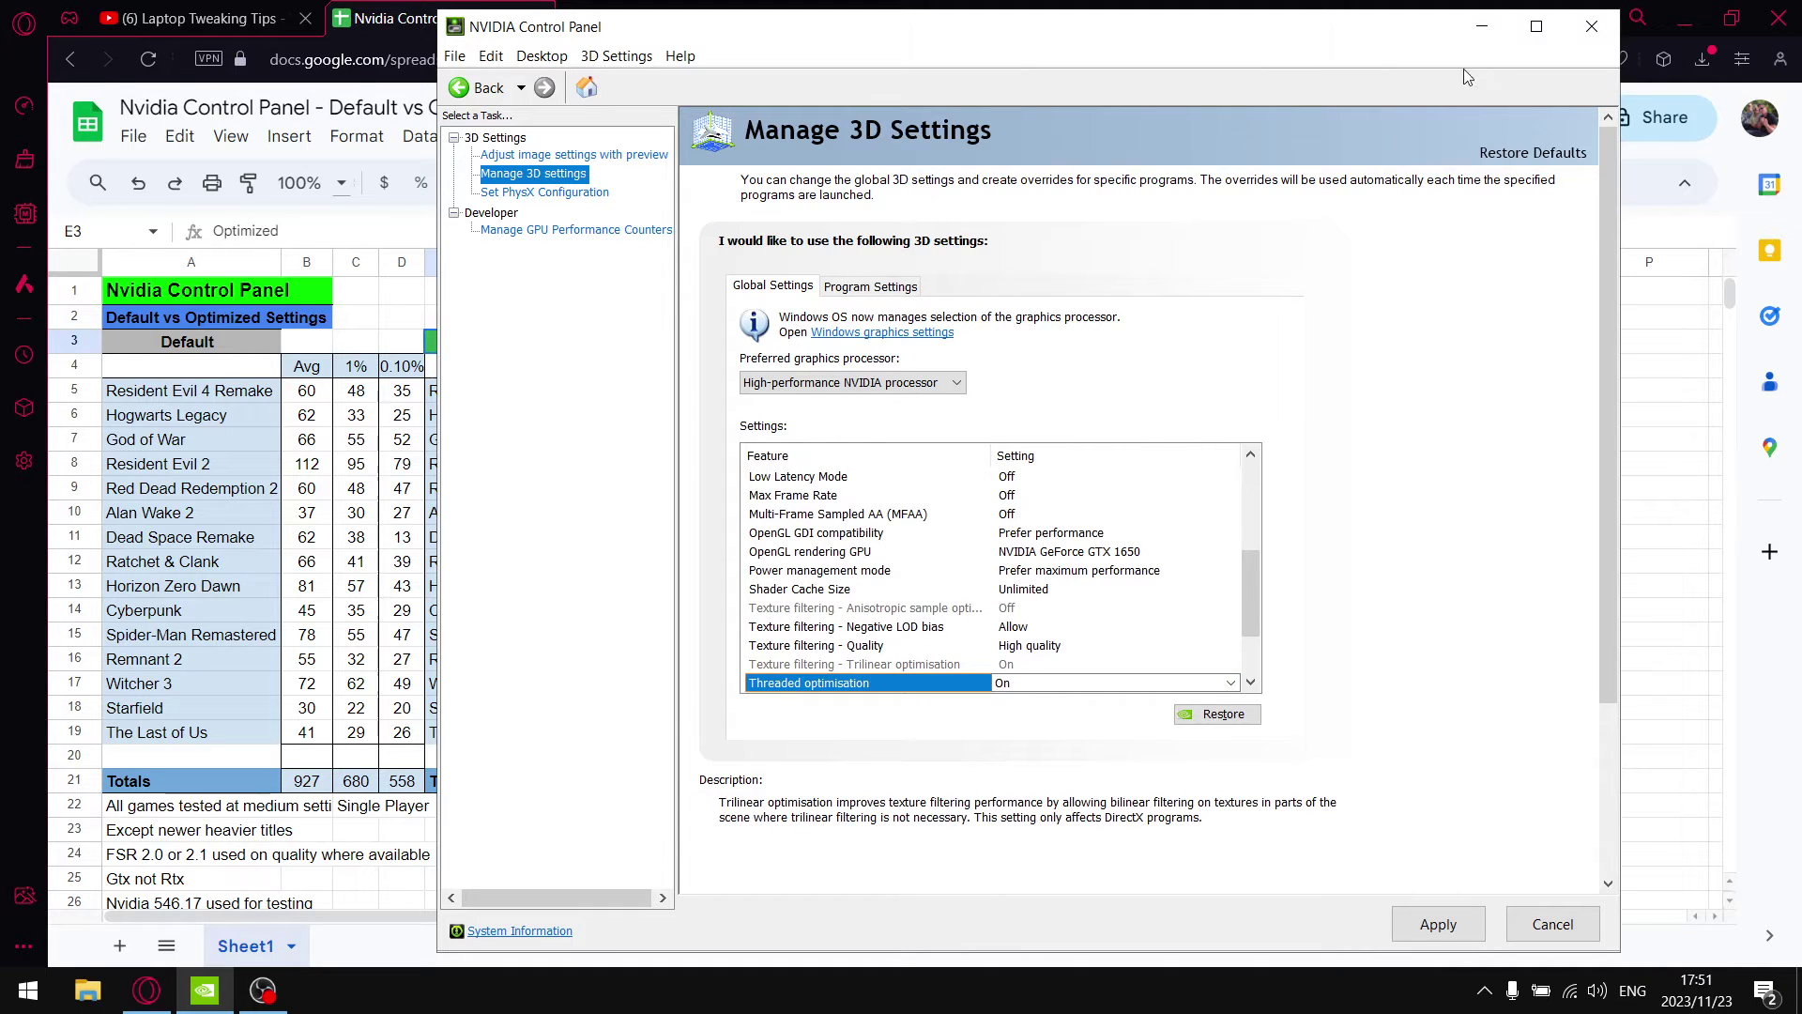
left_click(1506, 158)
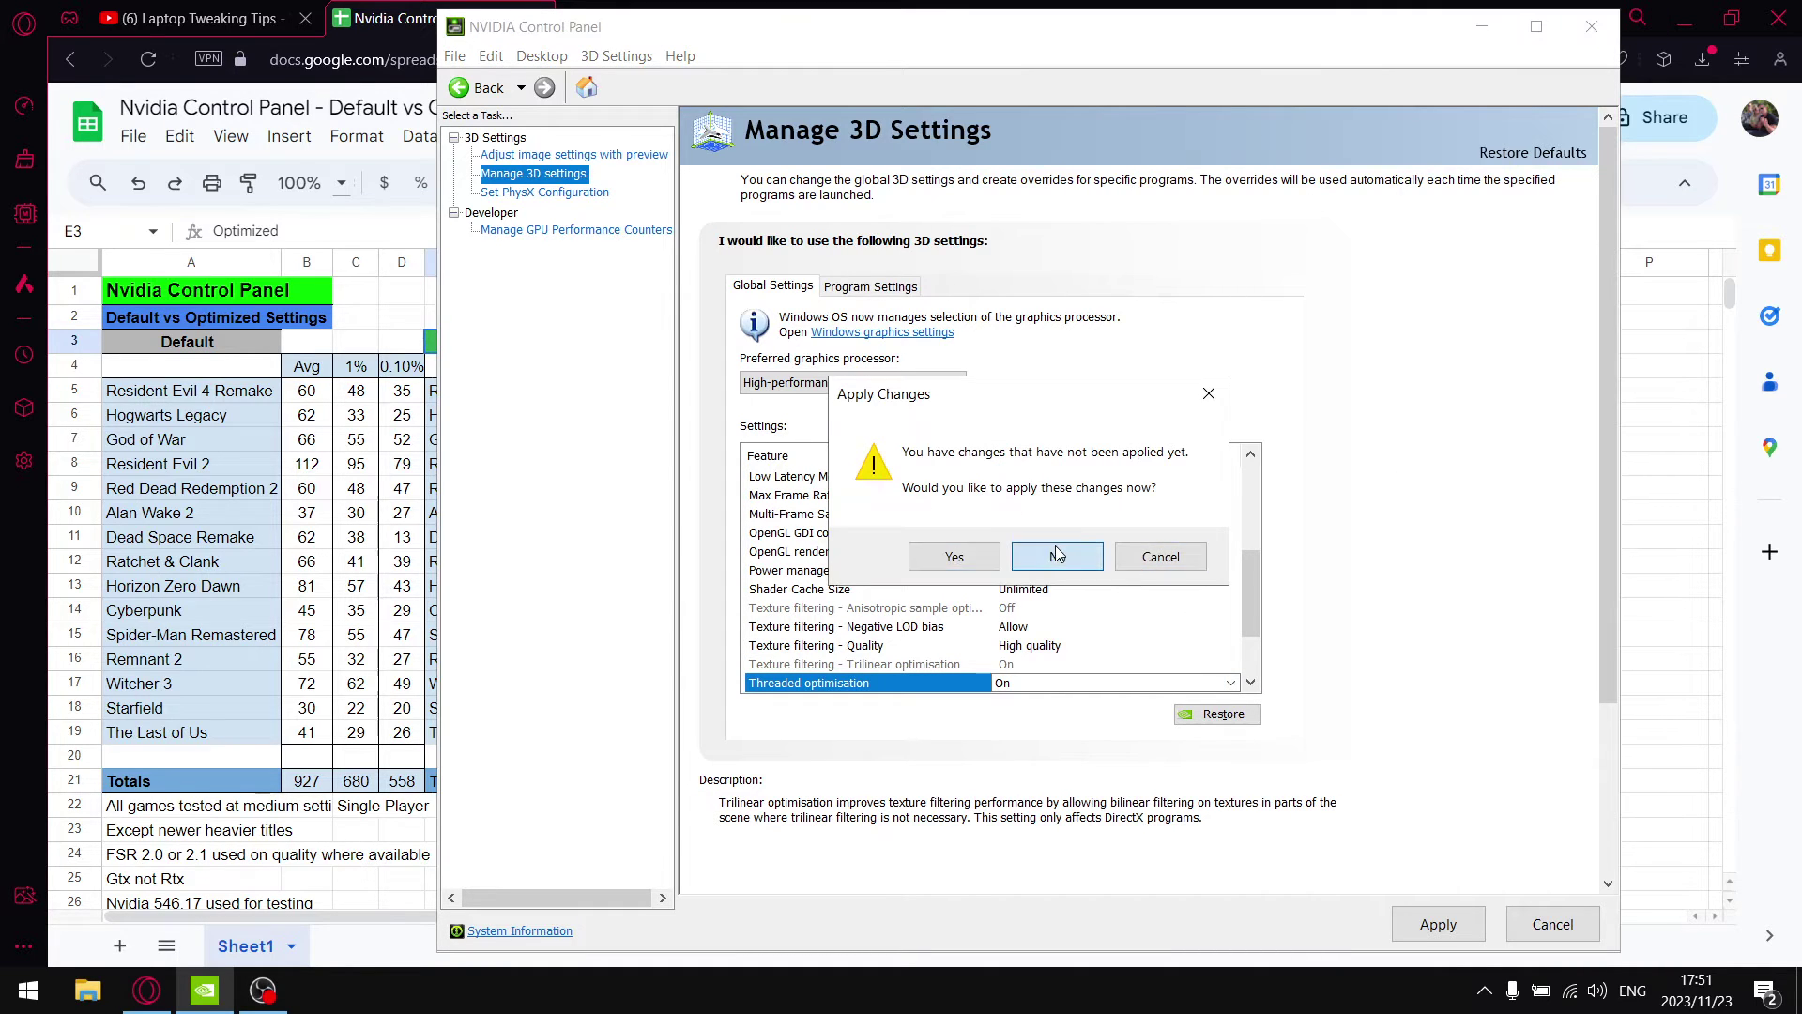
Apply the changes and compare the optimized average total 935 with the default 927.
left_click(954, 556)
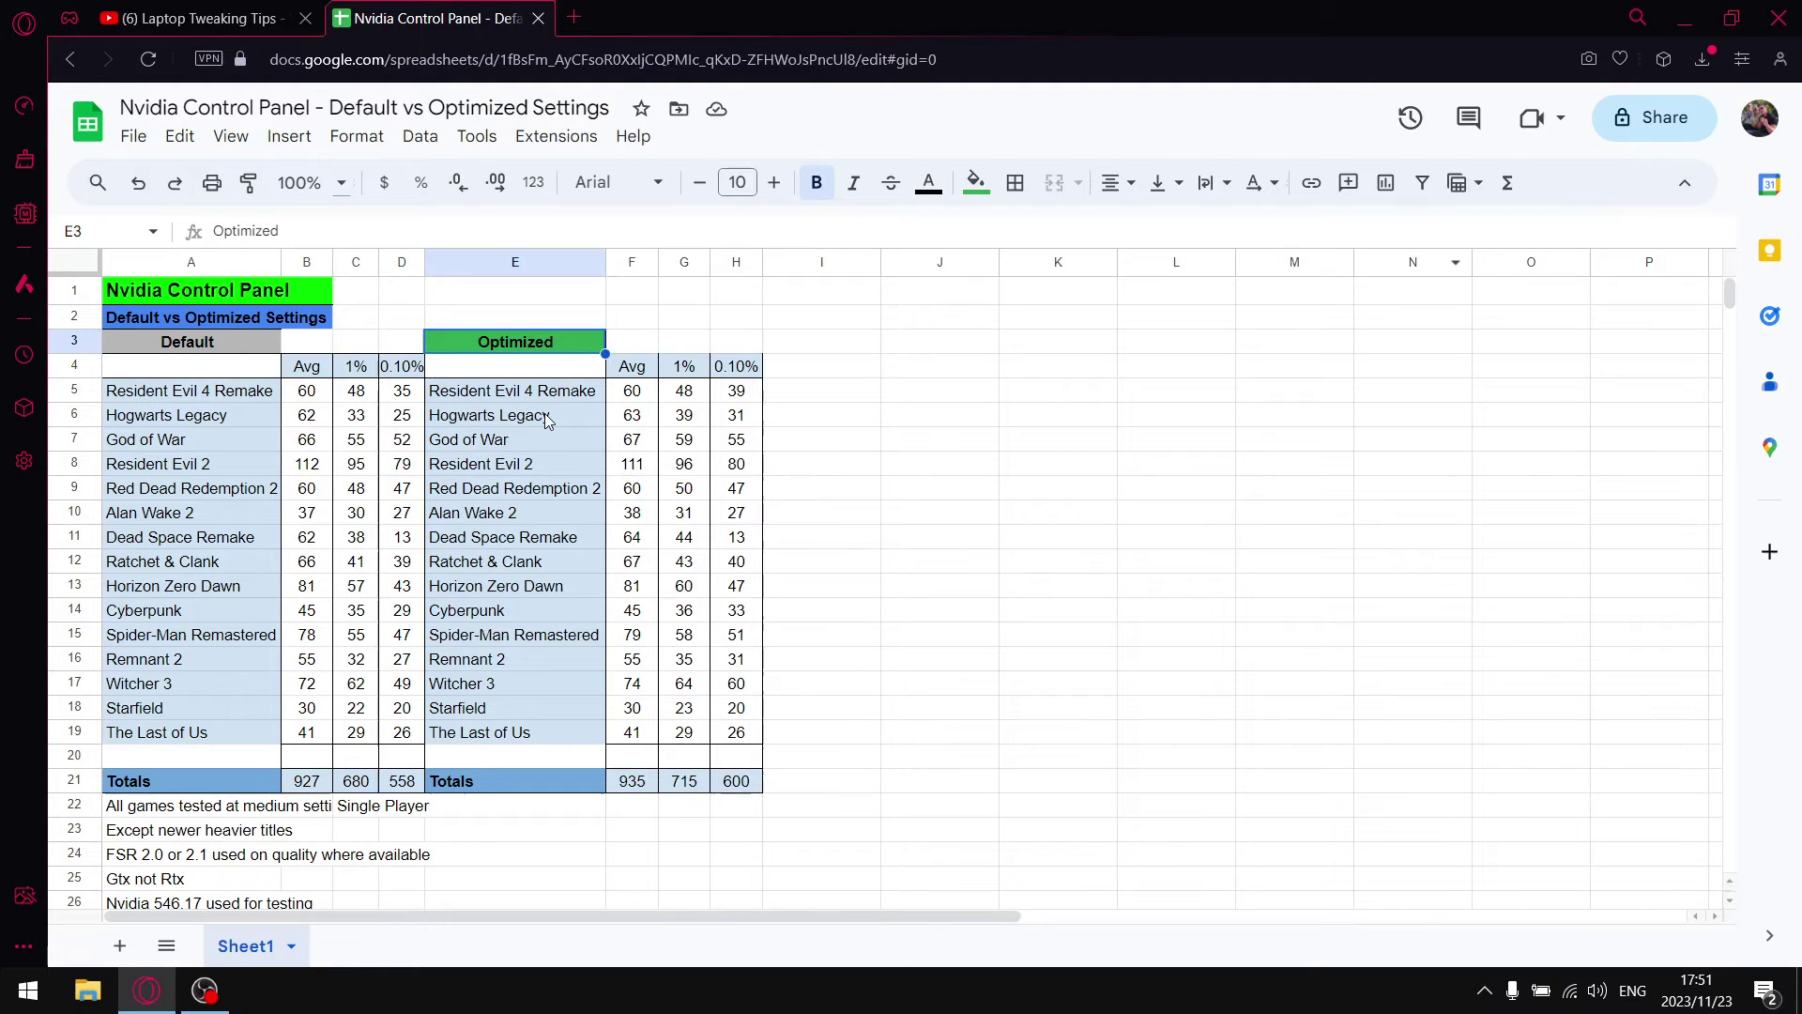
left_click_drag(646, 388, 632, 736)
left_click(638, 786)
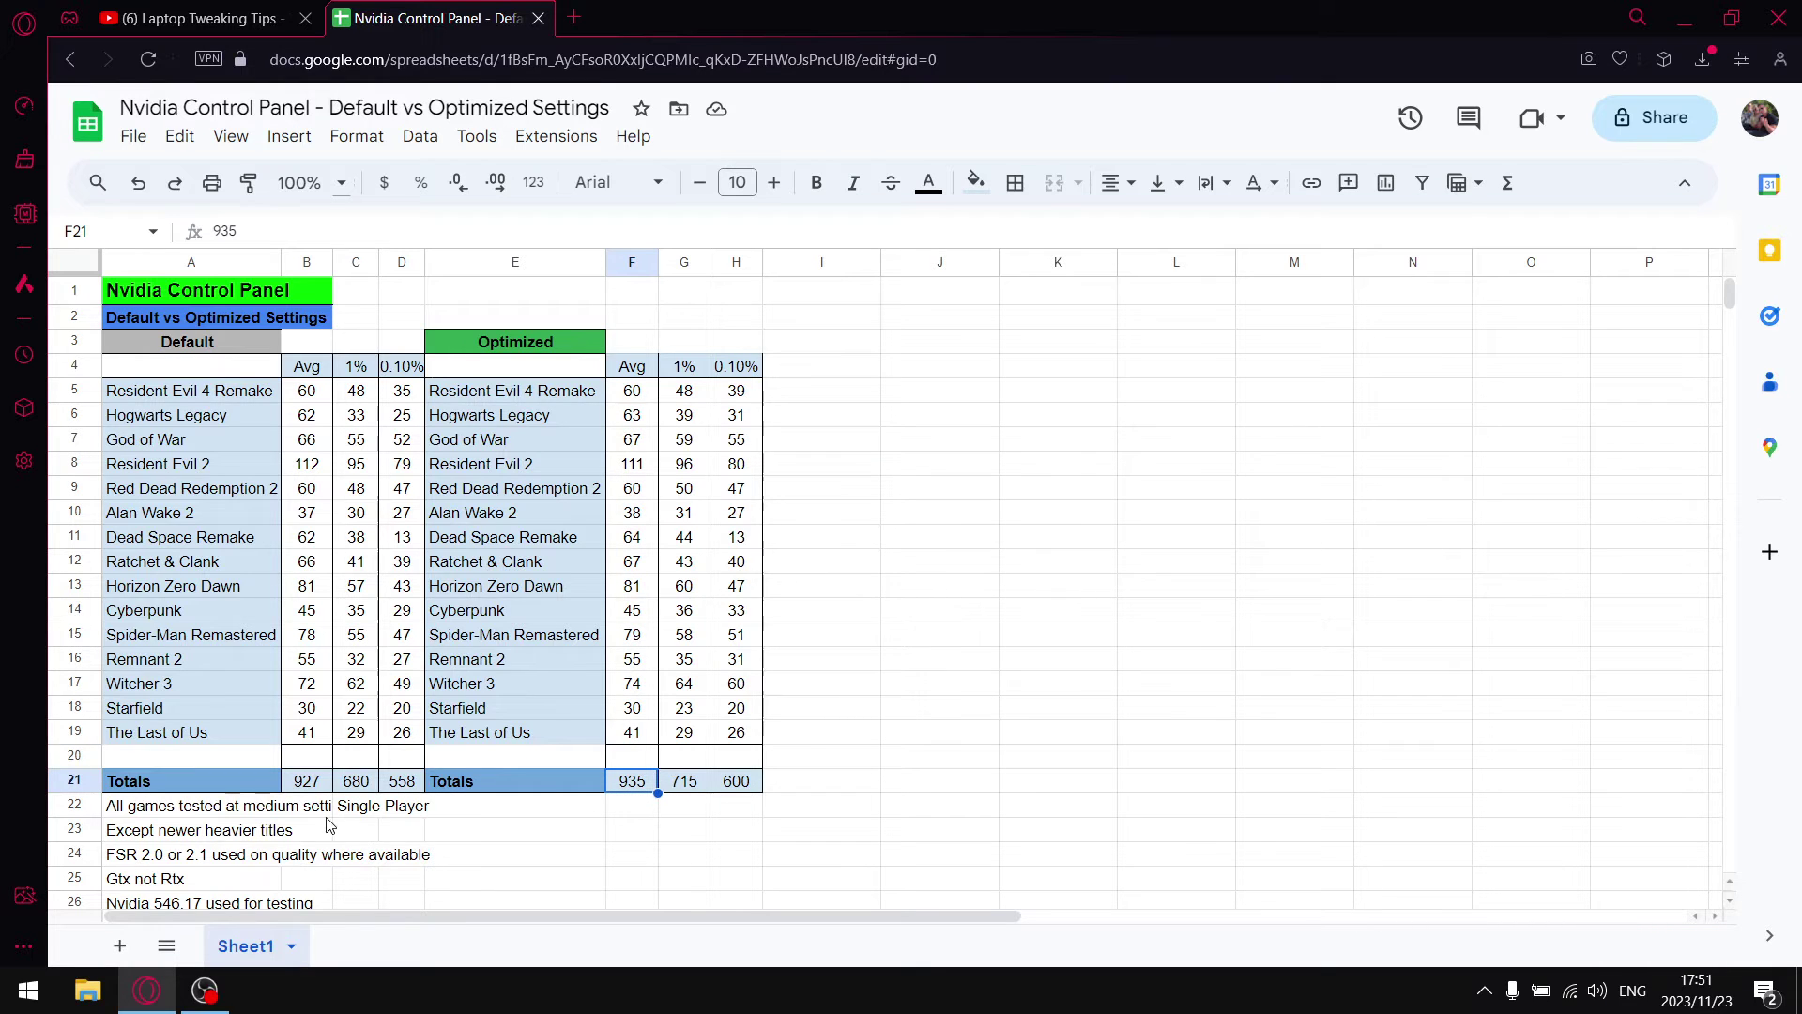
left_click(308, 786)
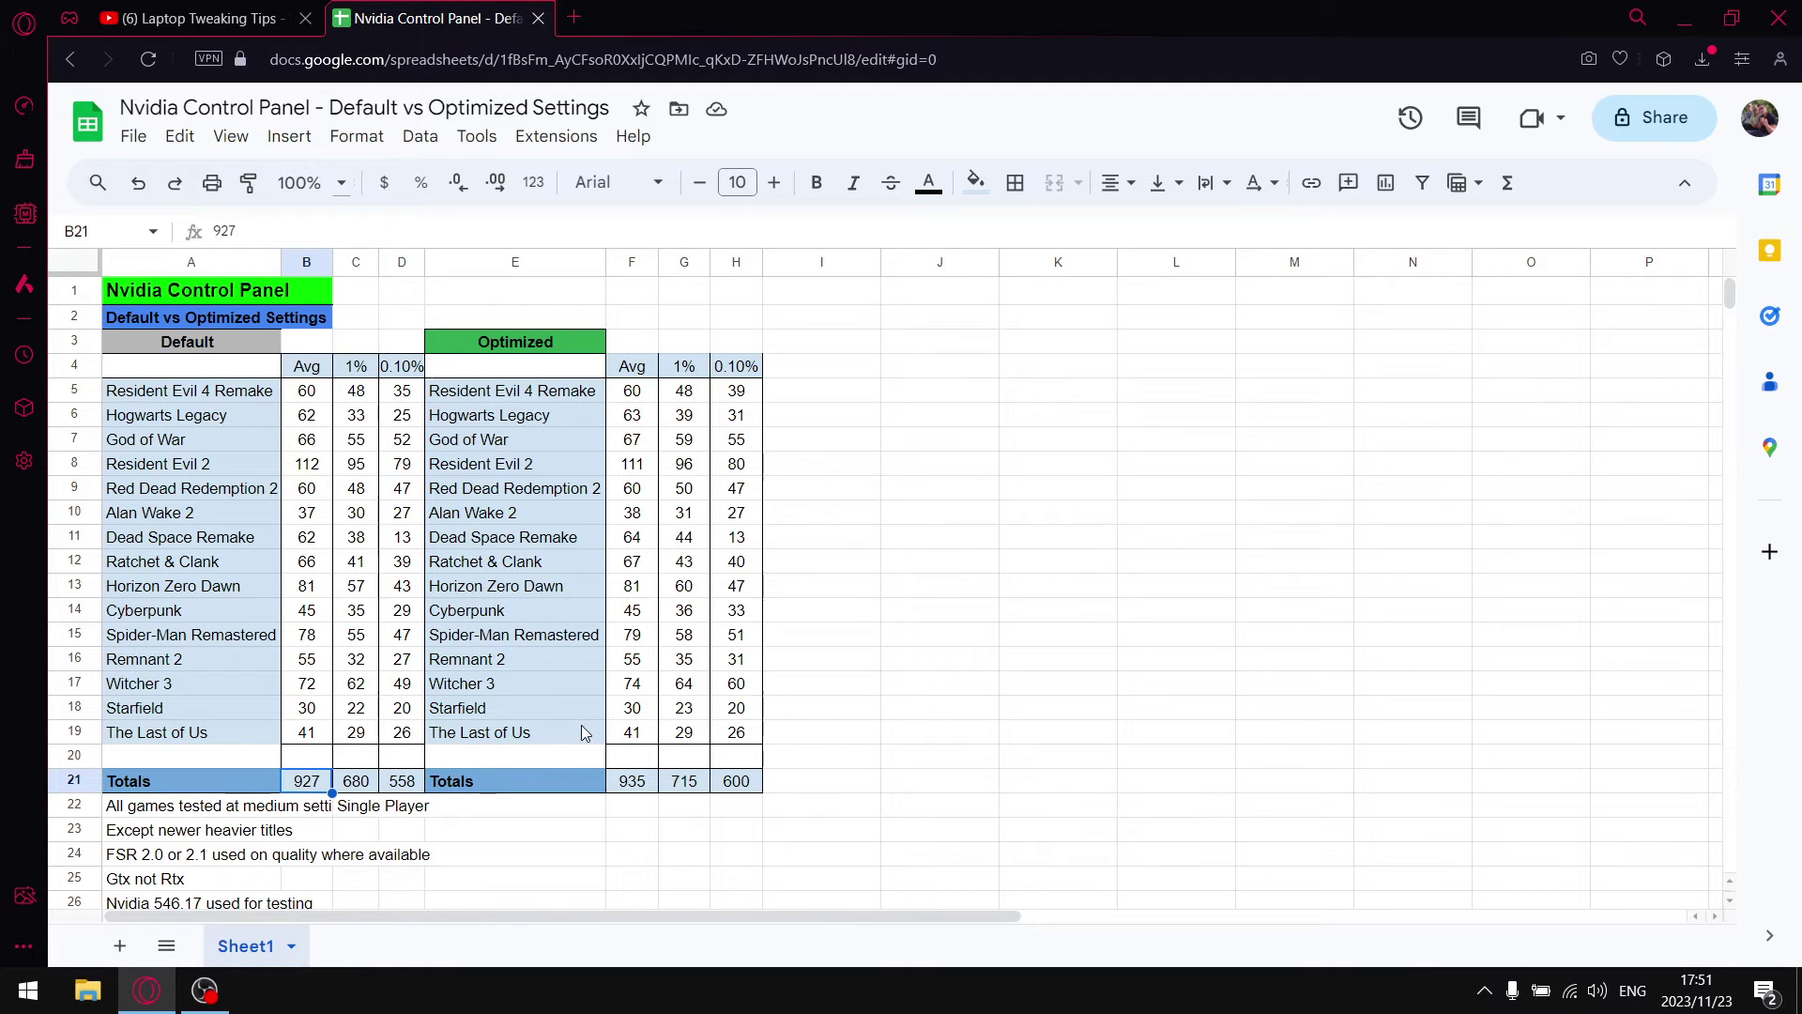
left_click(631, 786)
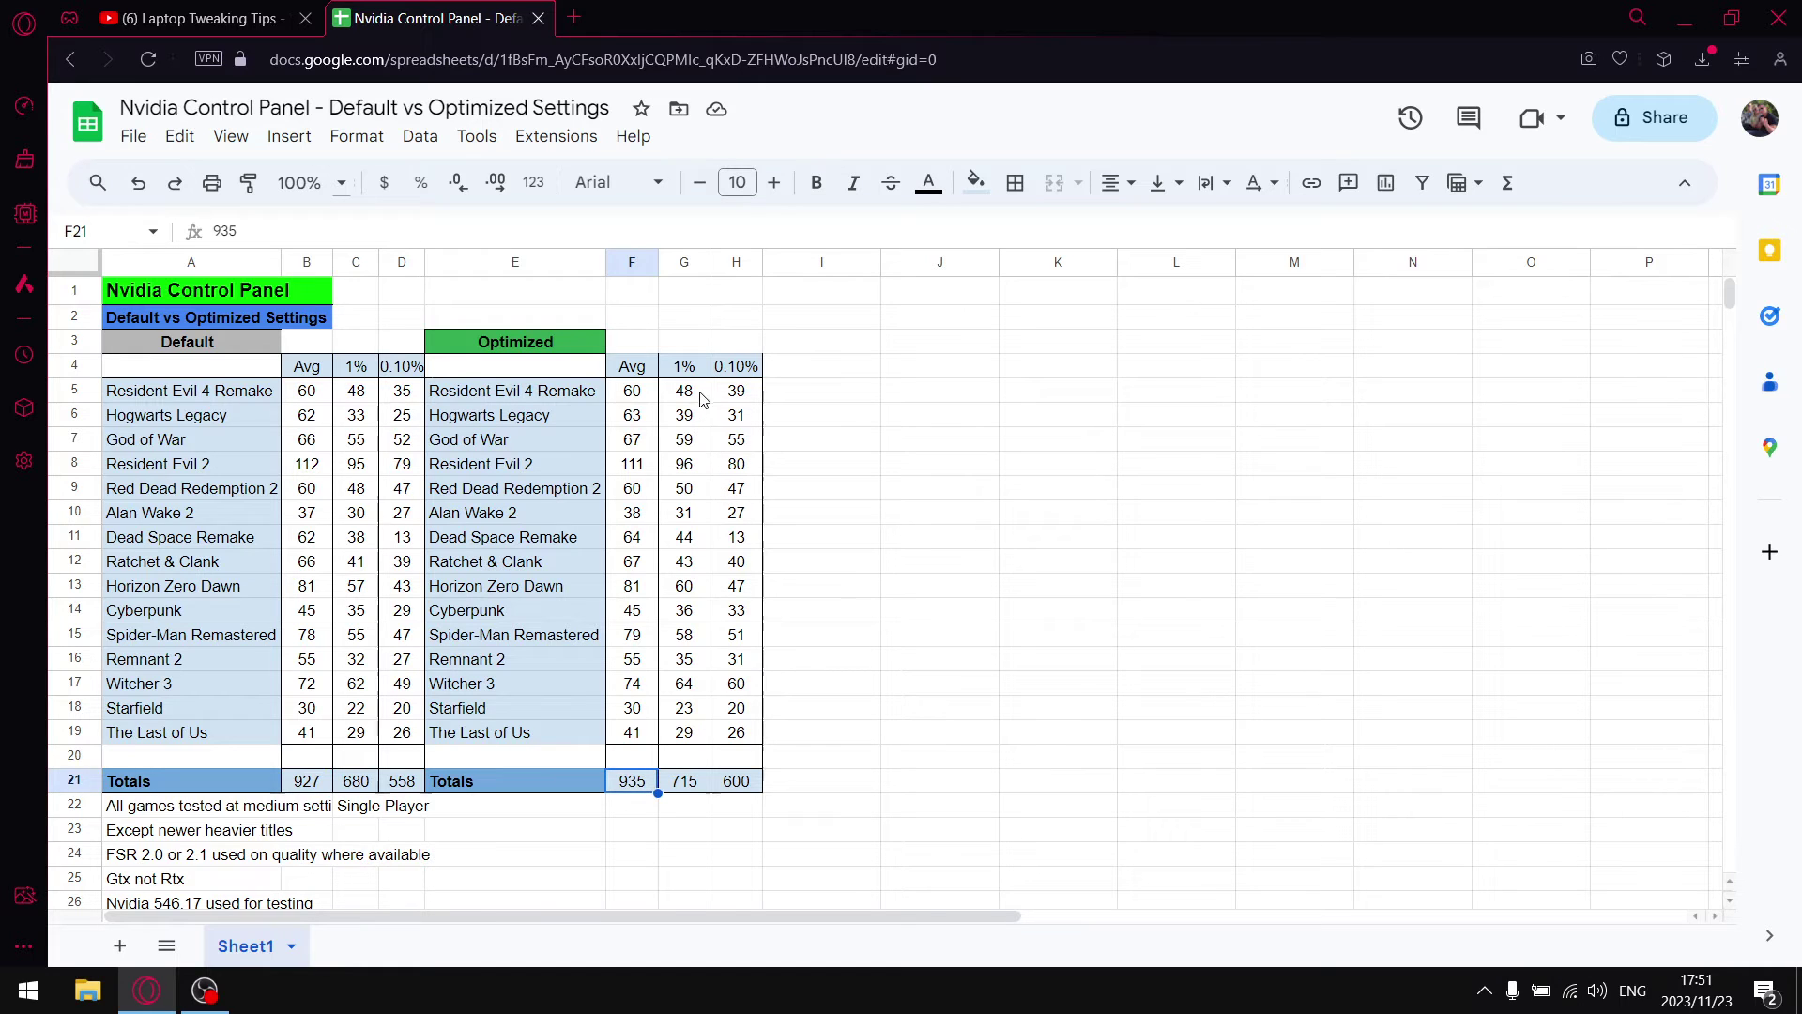
Compare optimized 1% total 715 against default 680, and 0.10% total 600 against 558.
left_click_drag(696, 395, 702, 740)
left_click(690, 786)
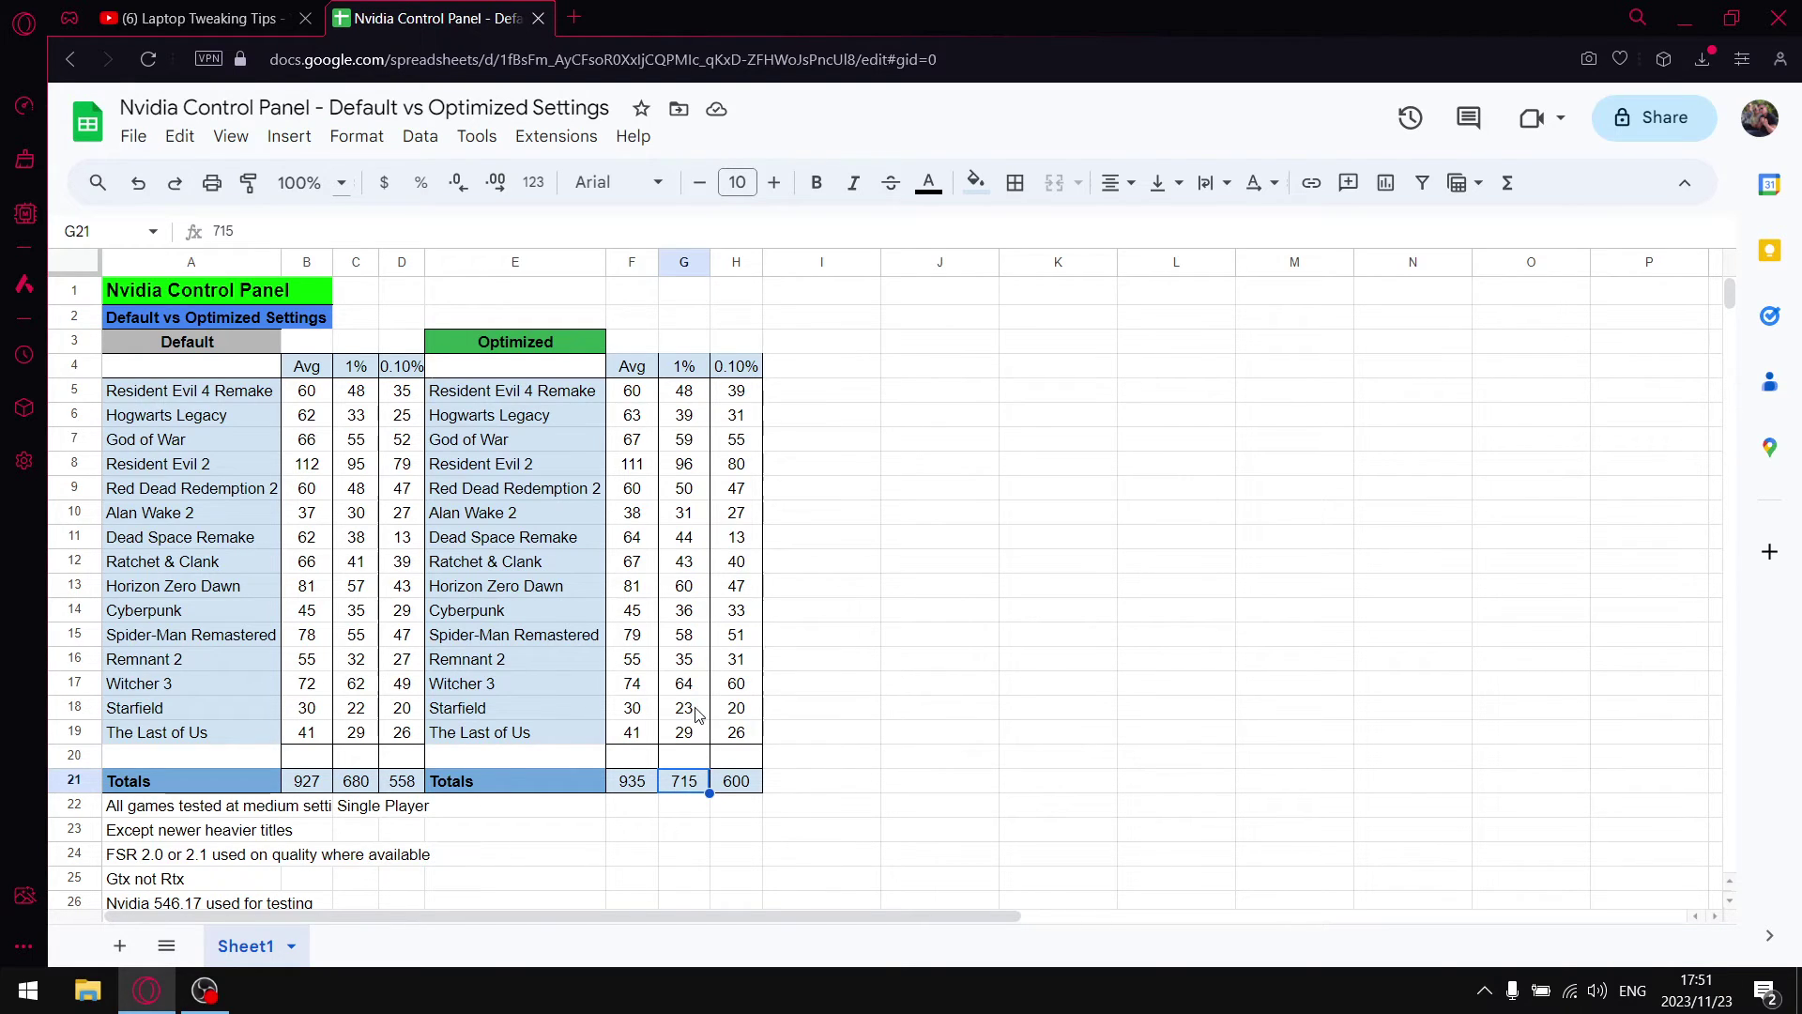
left_click(362, 786)
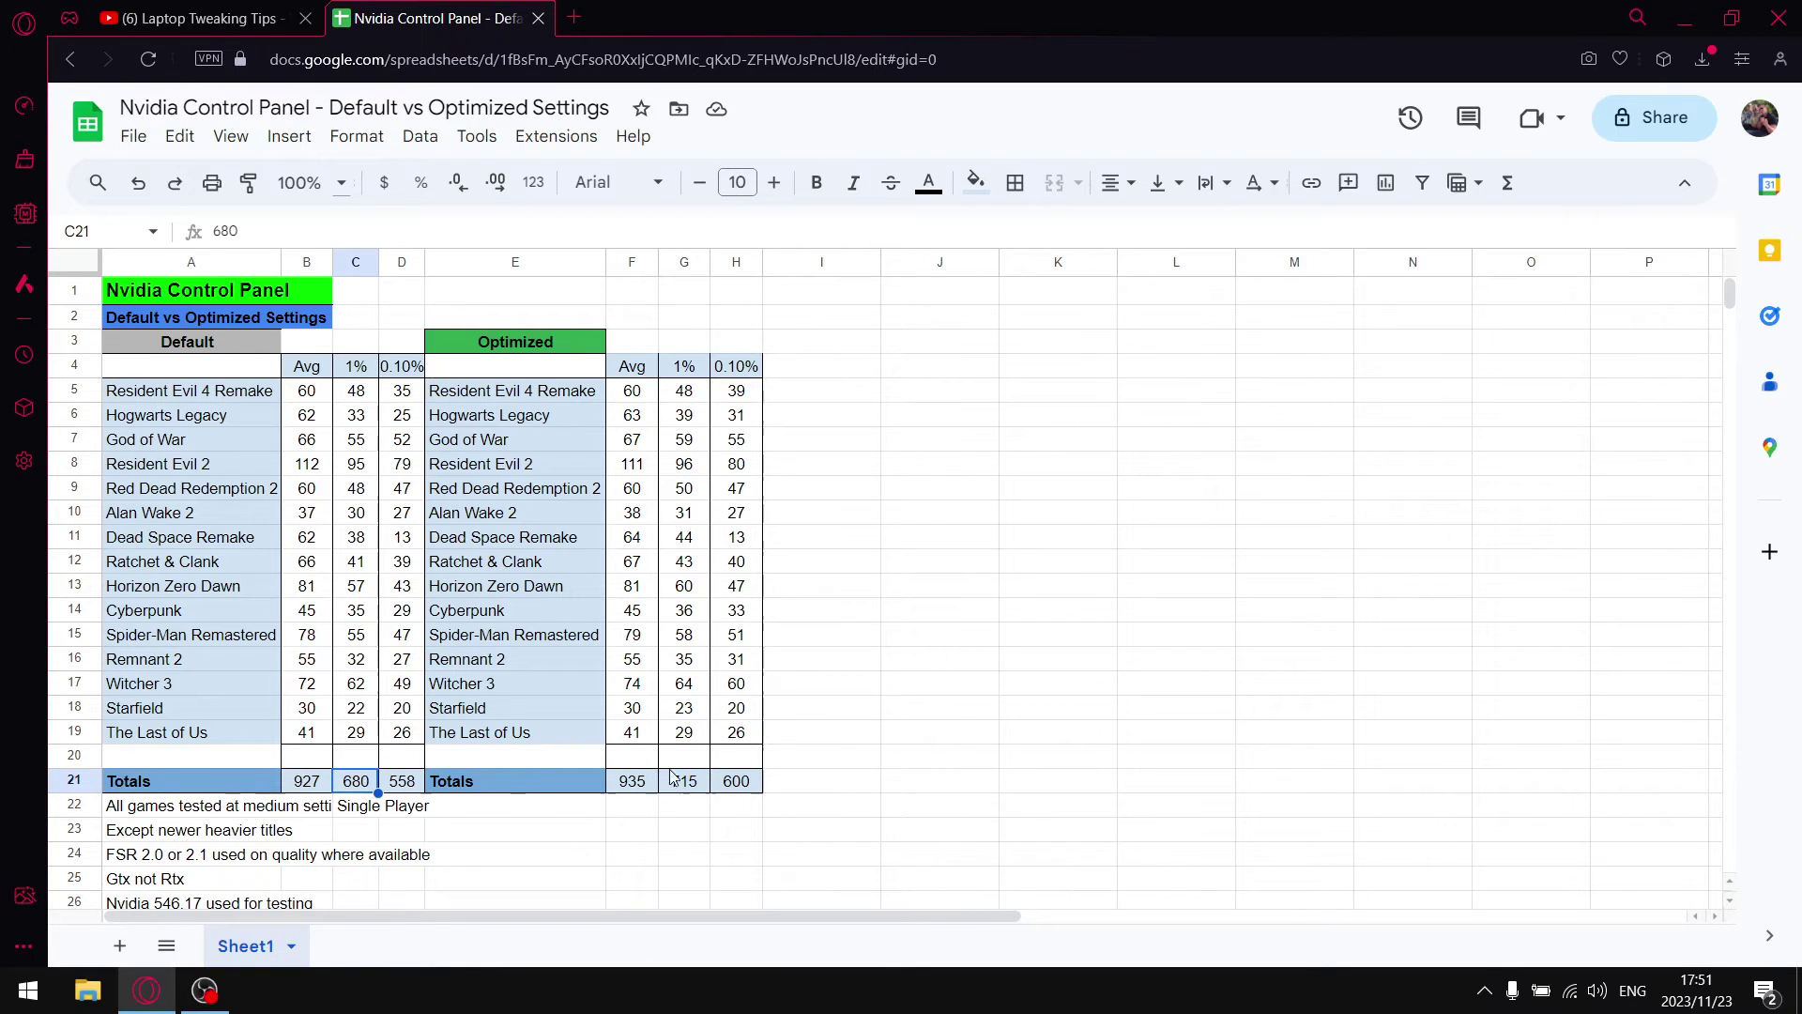
left_click_drag(693, 392, 693, 734)
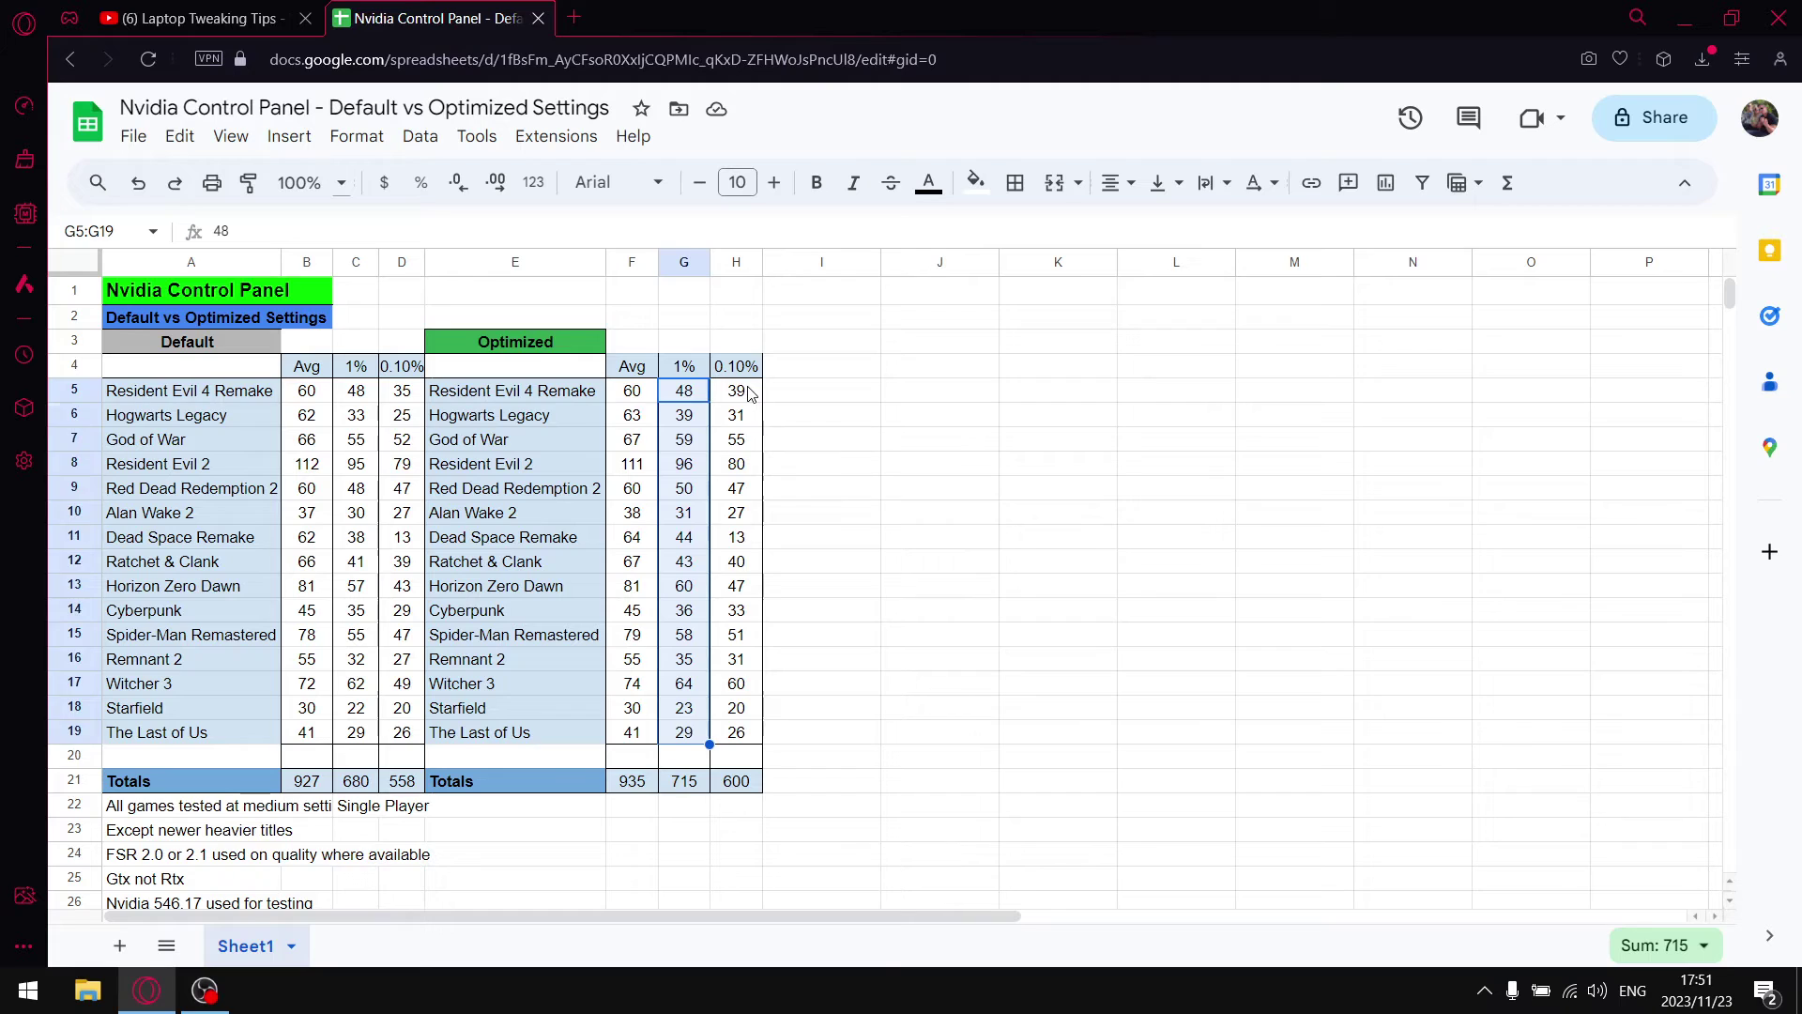
left_click_drag(750, 392, 765, 731)
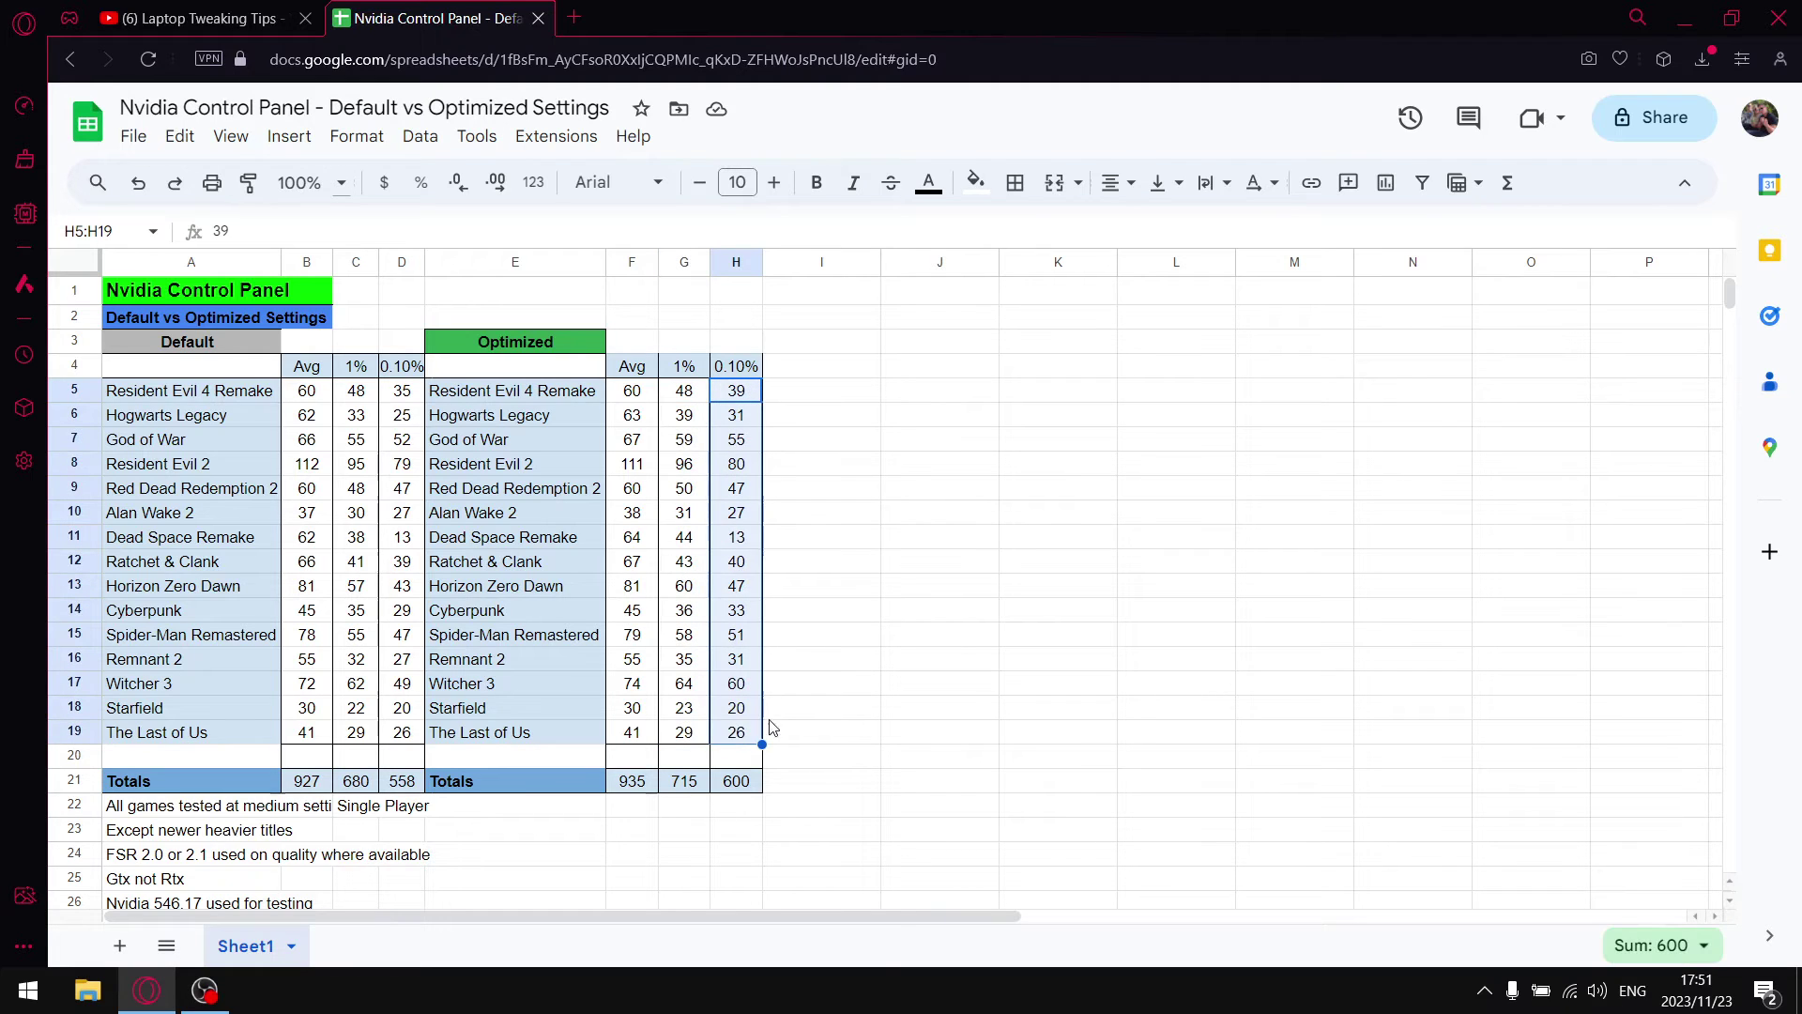
left_click(754, 785)
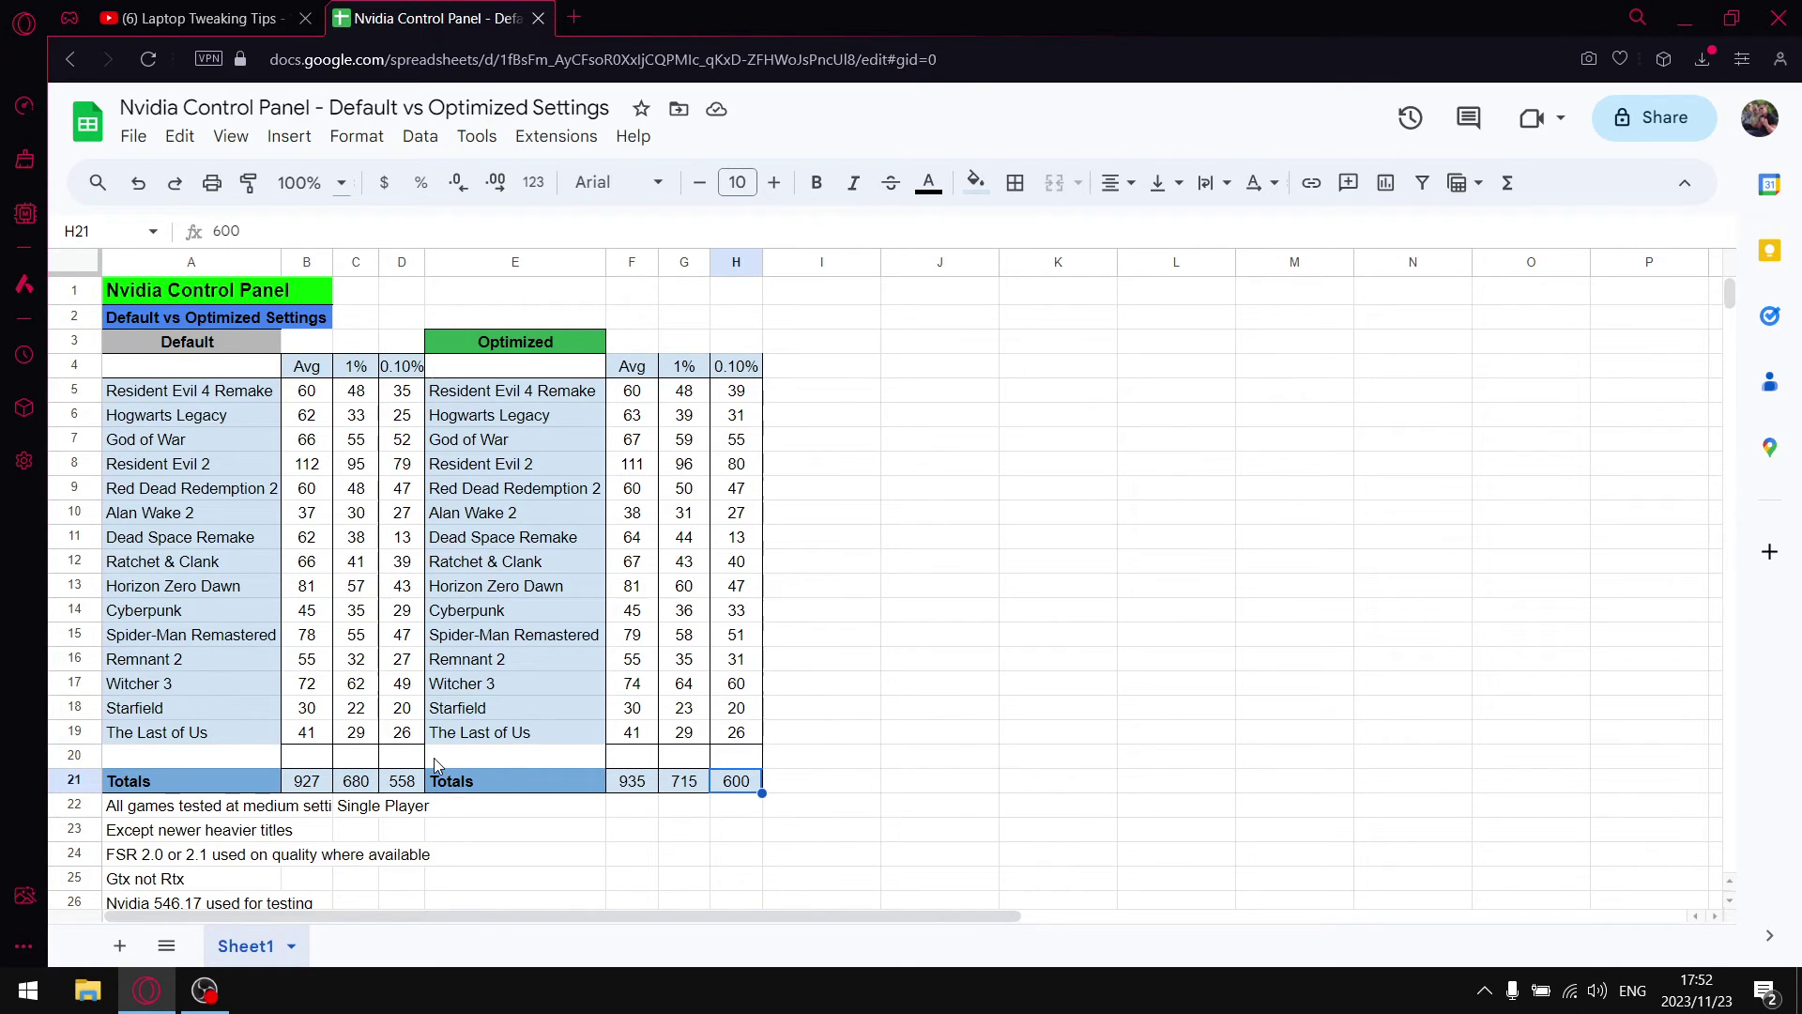
left_click(541, 345)
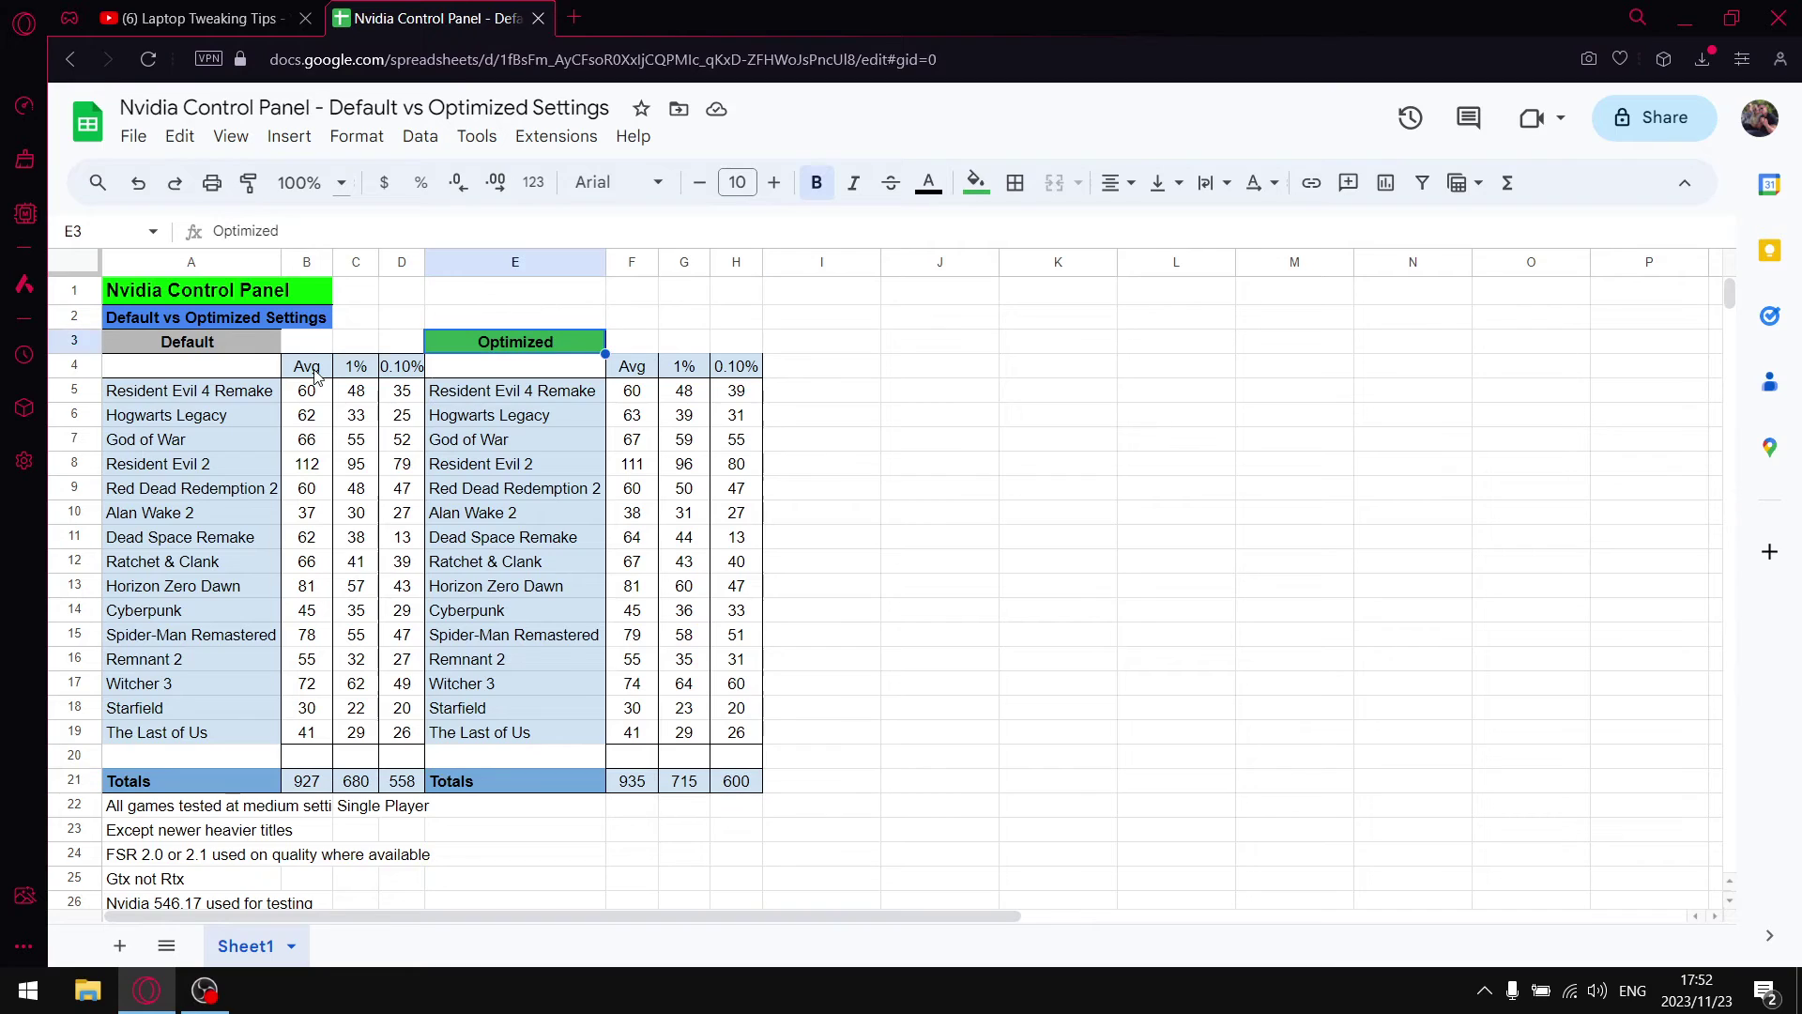
left_click(214, 349)
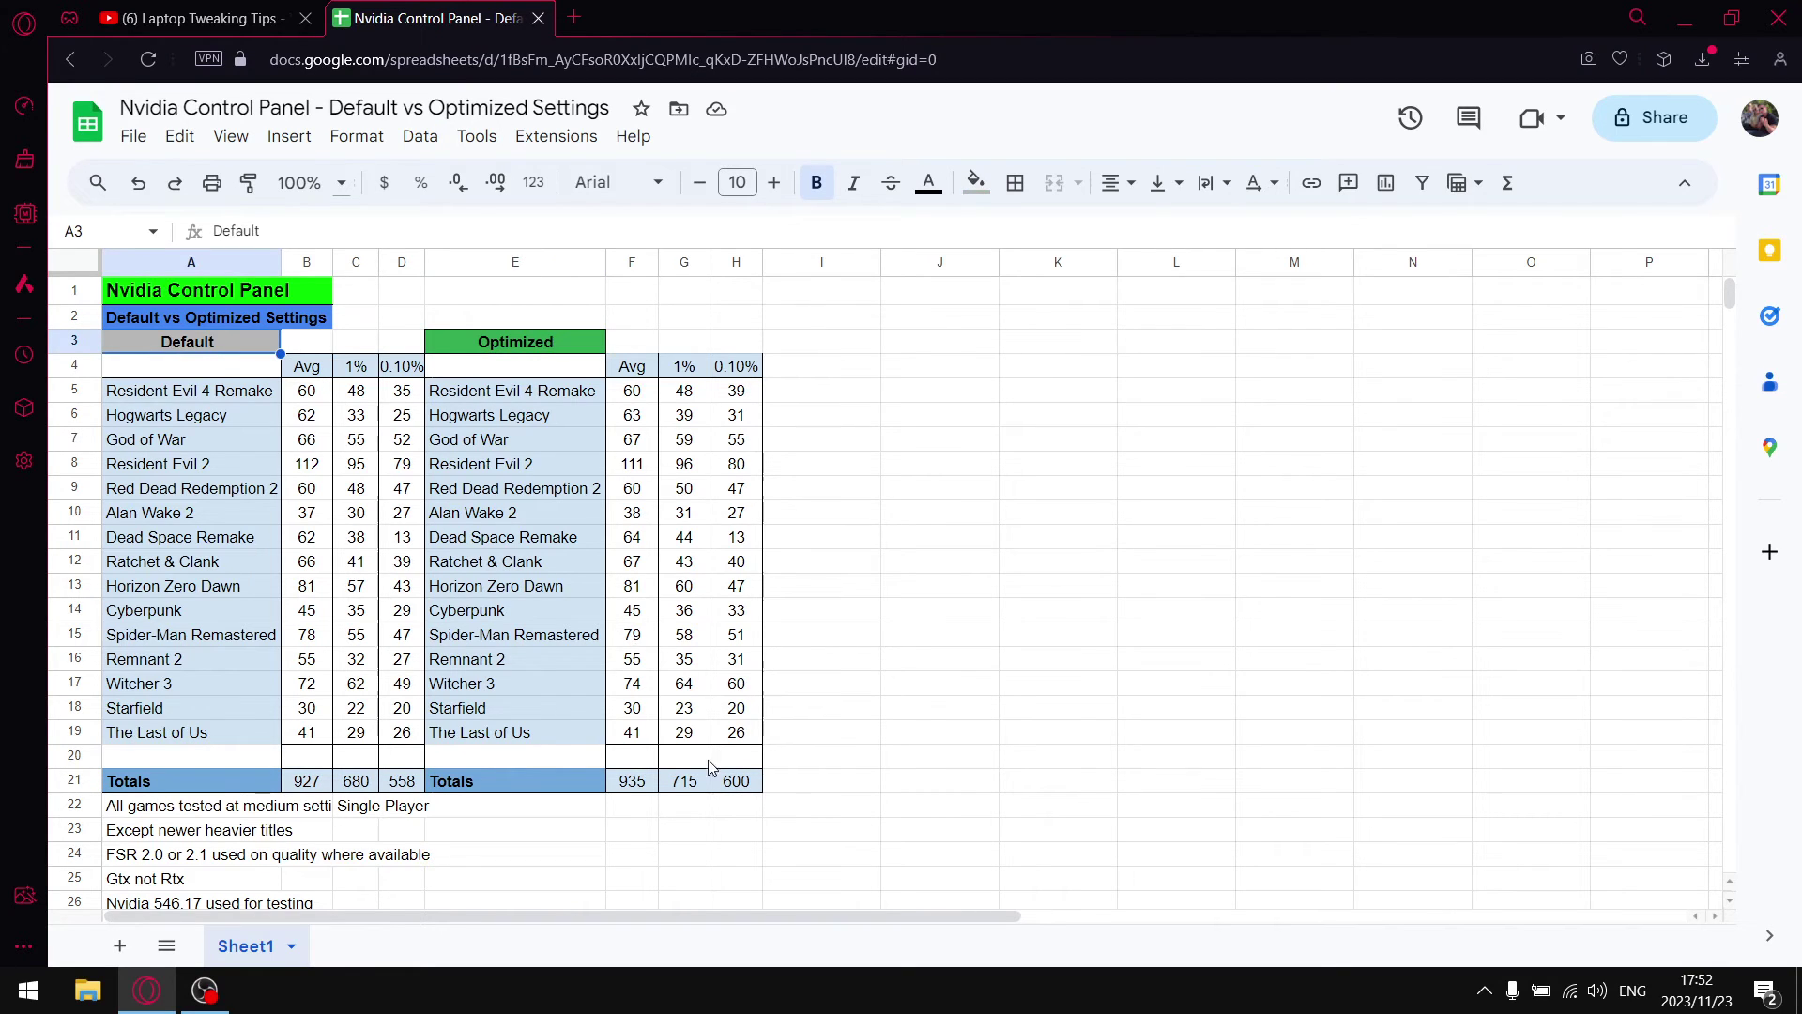
left_click_drag(736, 392, 734, 734)
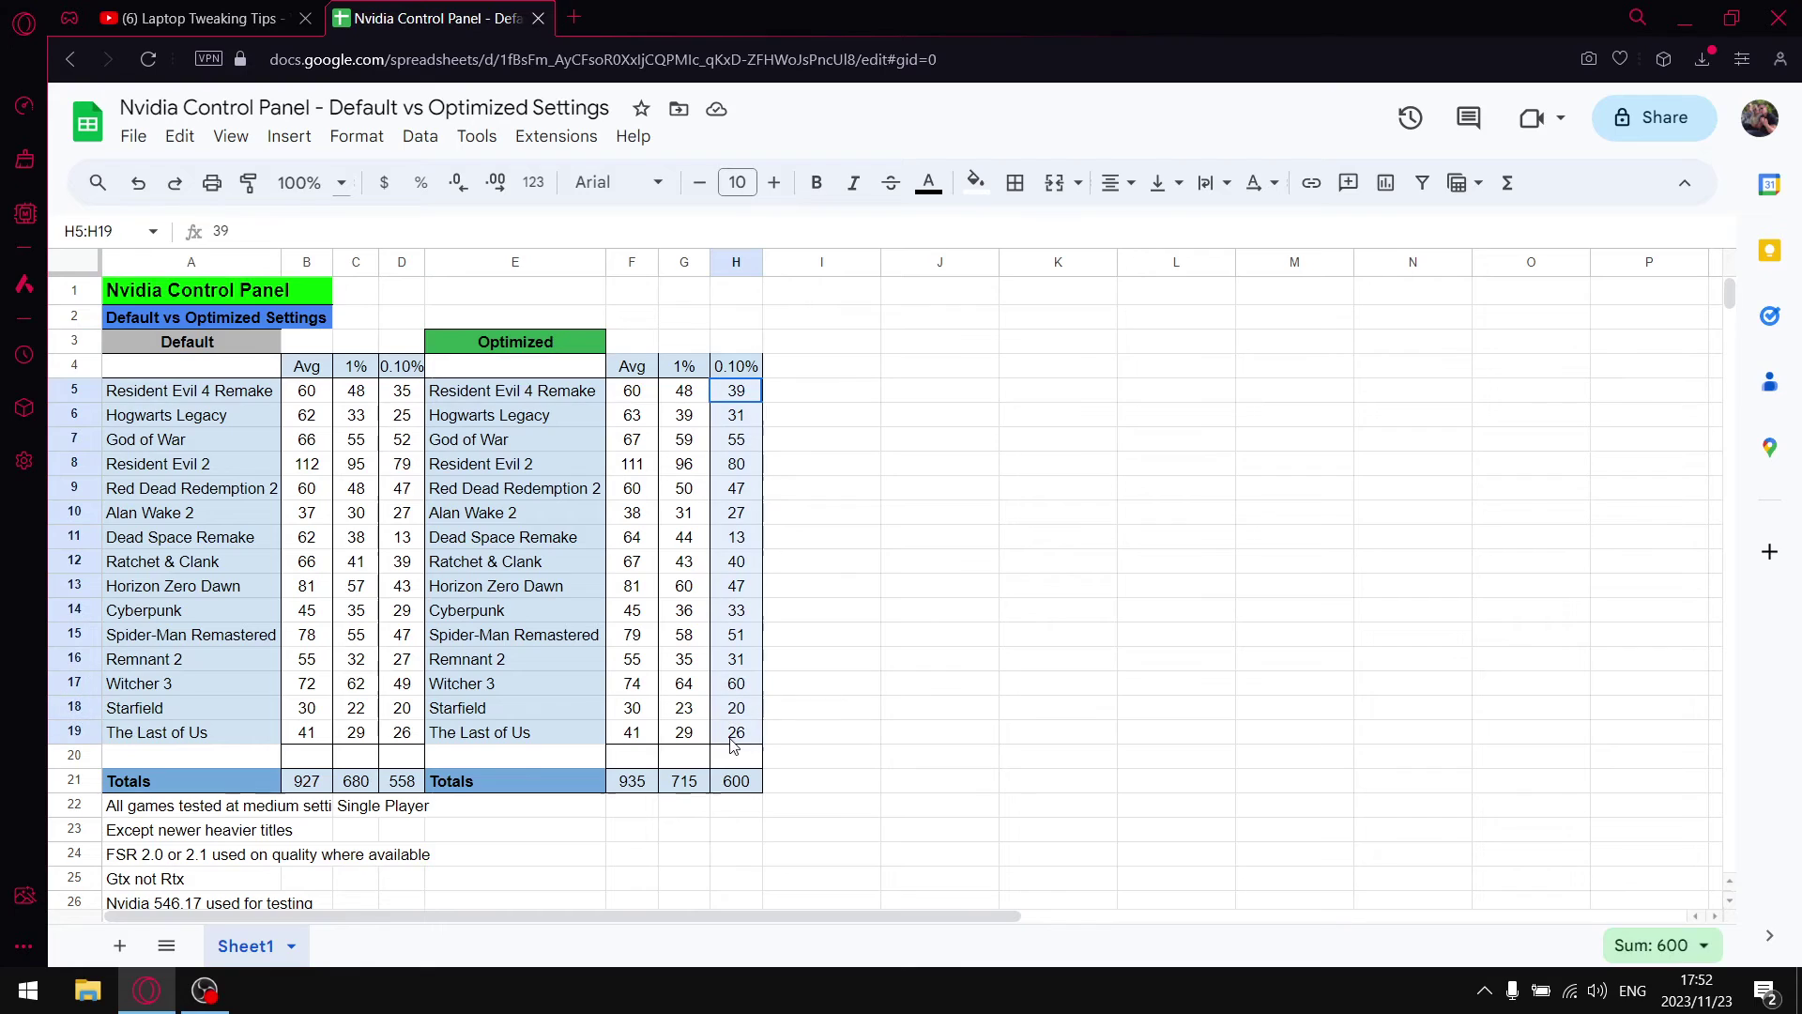
left_click(750, 788)
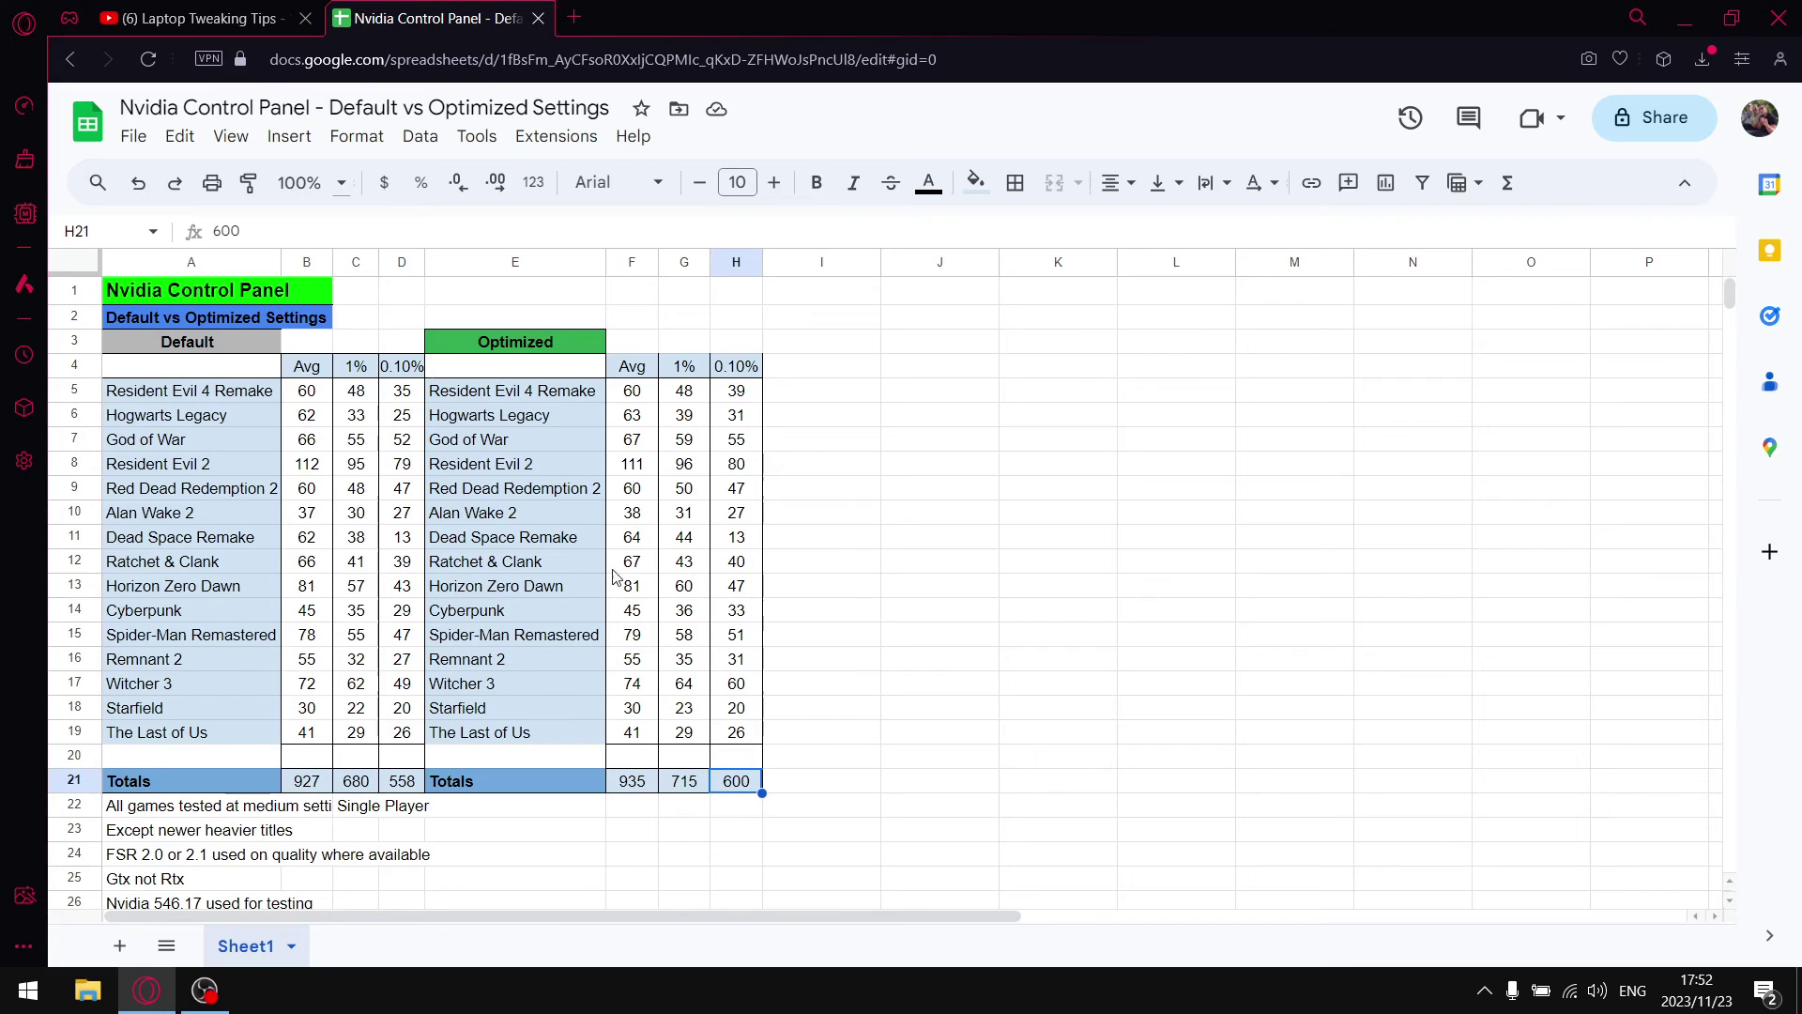
left_click_drag(736, 391, 631, 734)
left_click(892, 619)
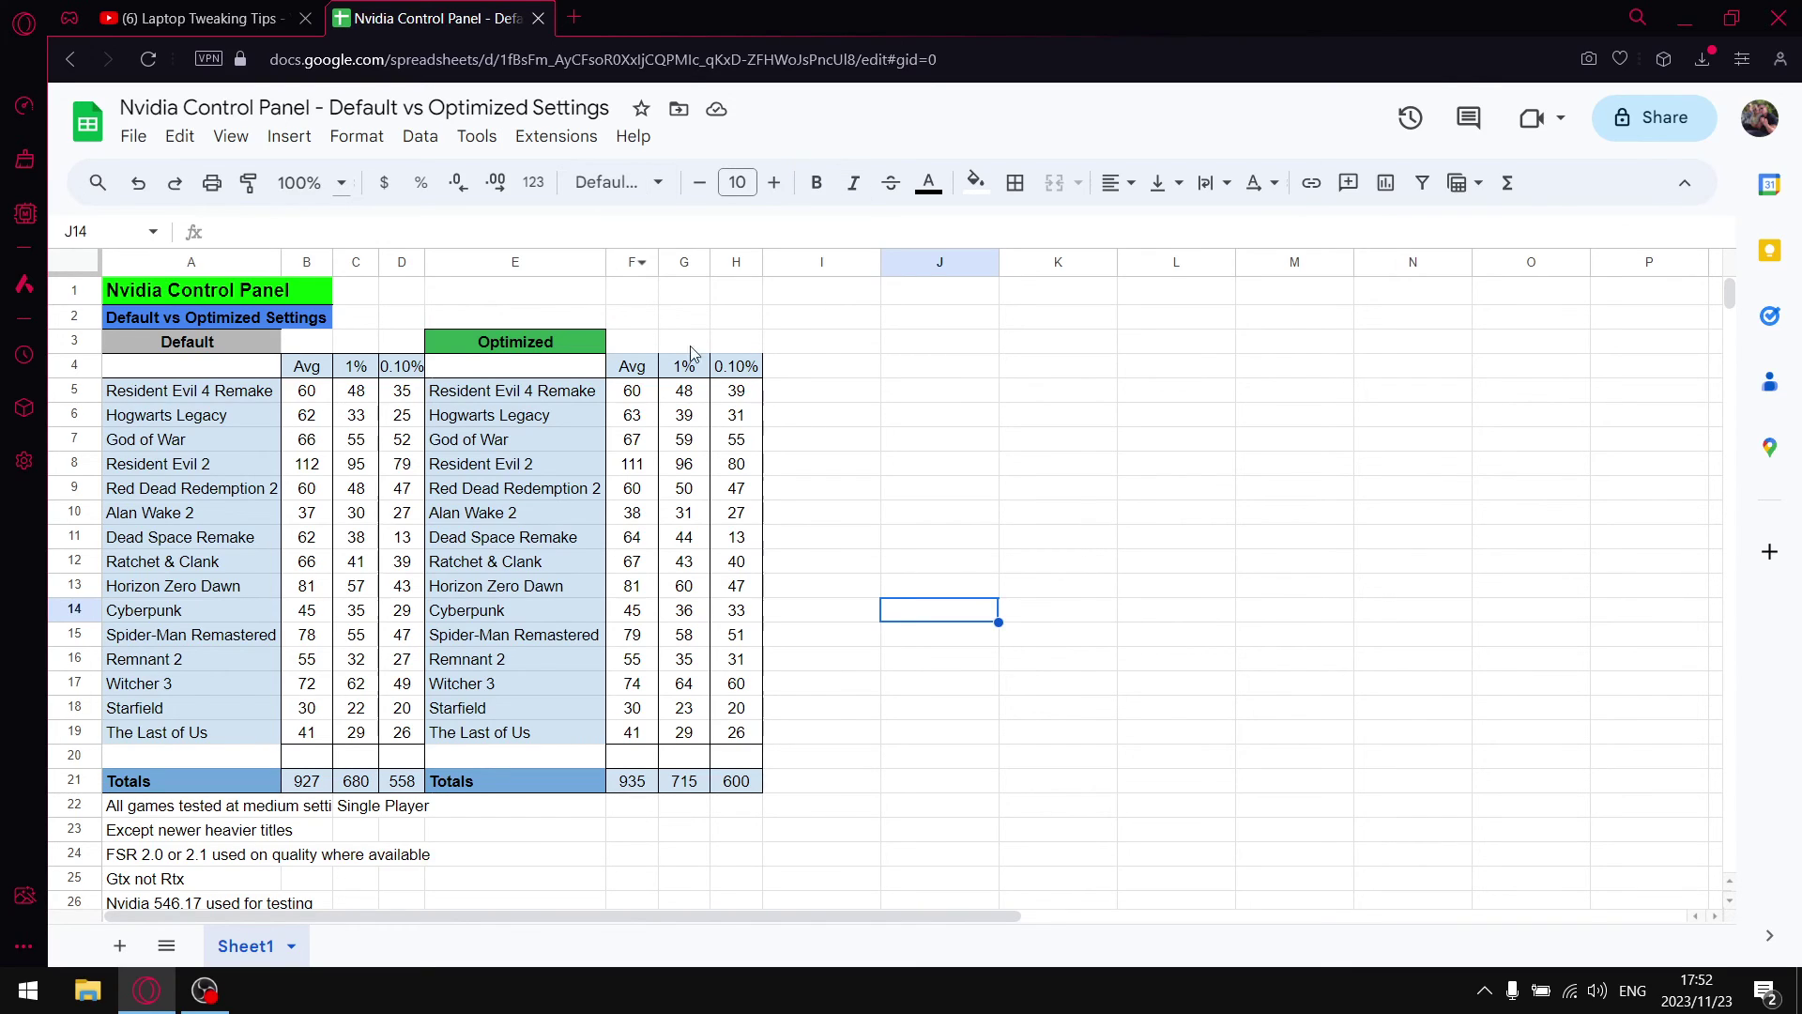
left_click_drag(736, 390, 660, 703)
right_click(660, 703)
left_click(1305, 666)
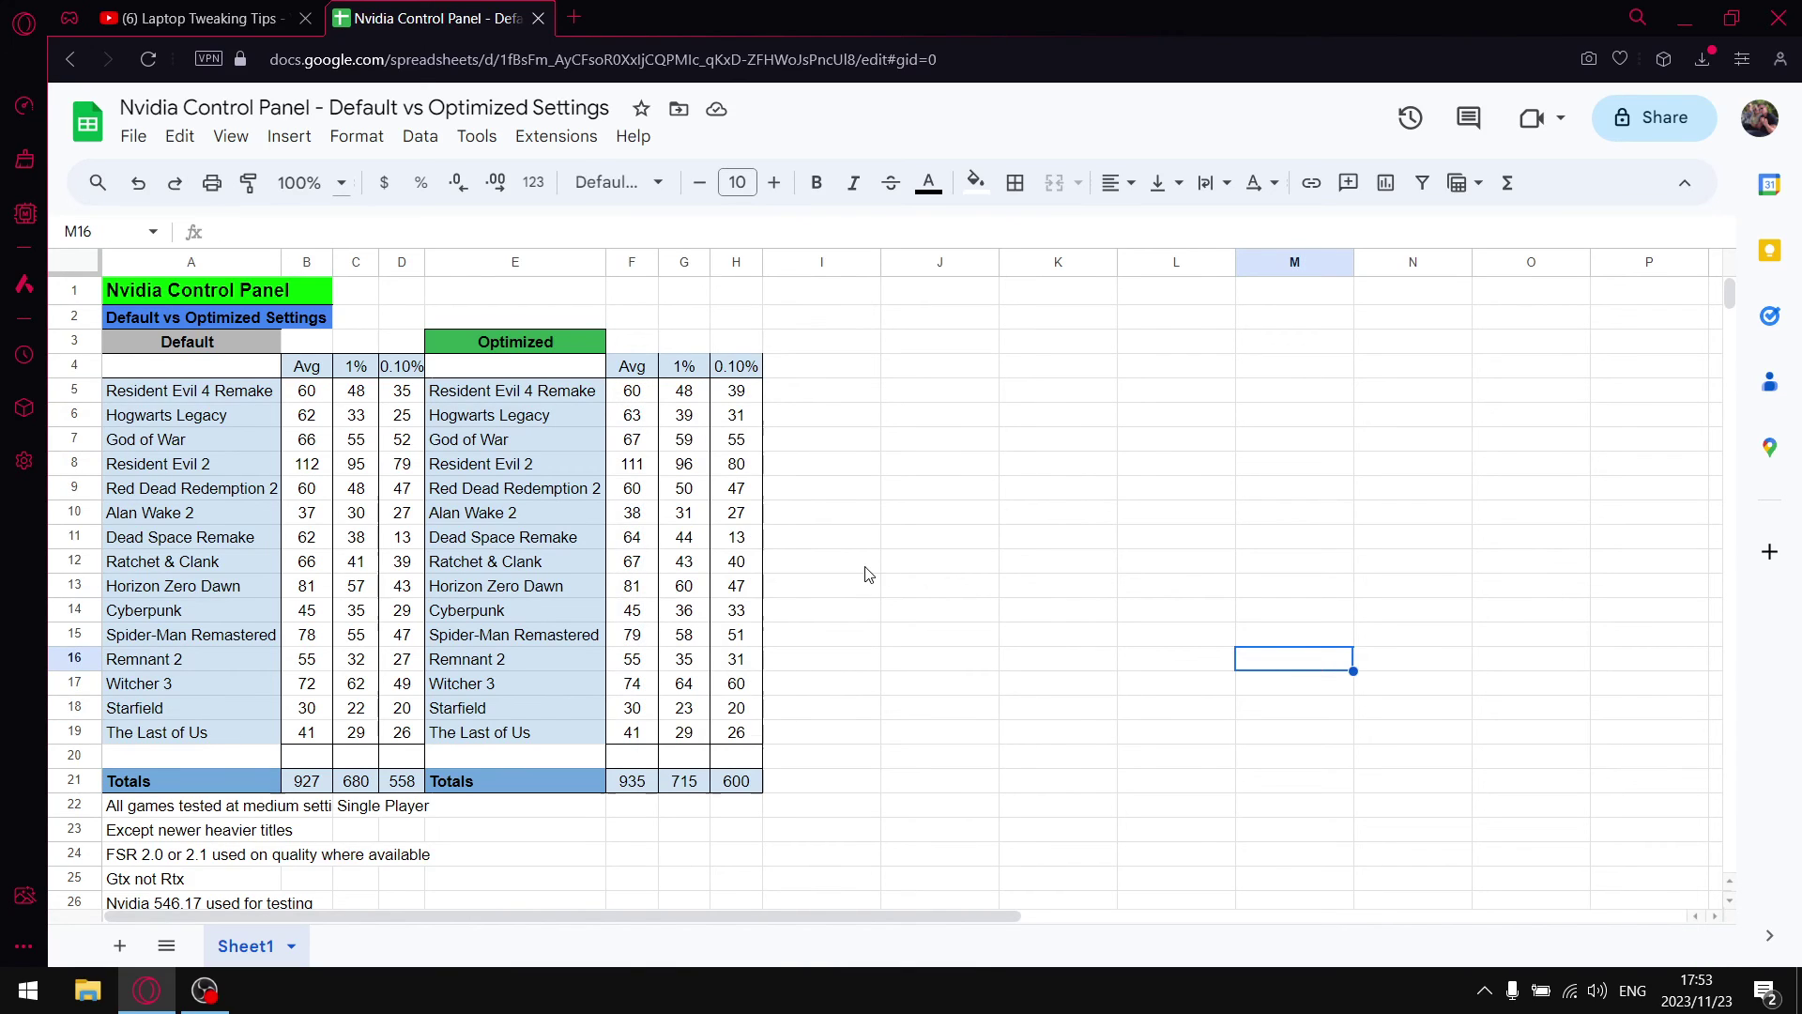
left_click_drag(741, 392, 647, 738)
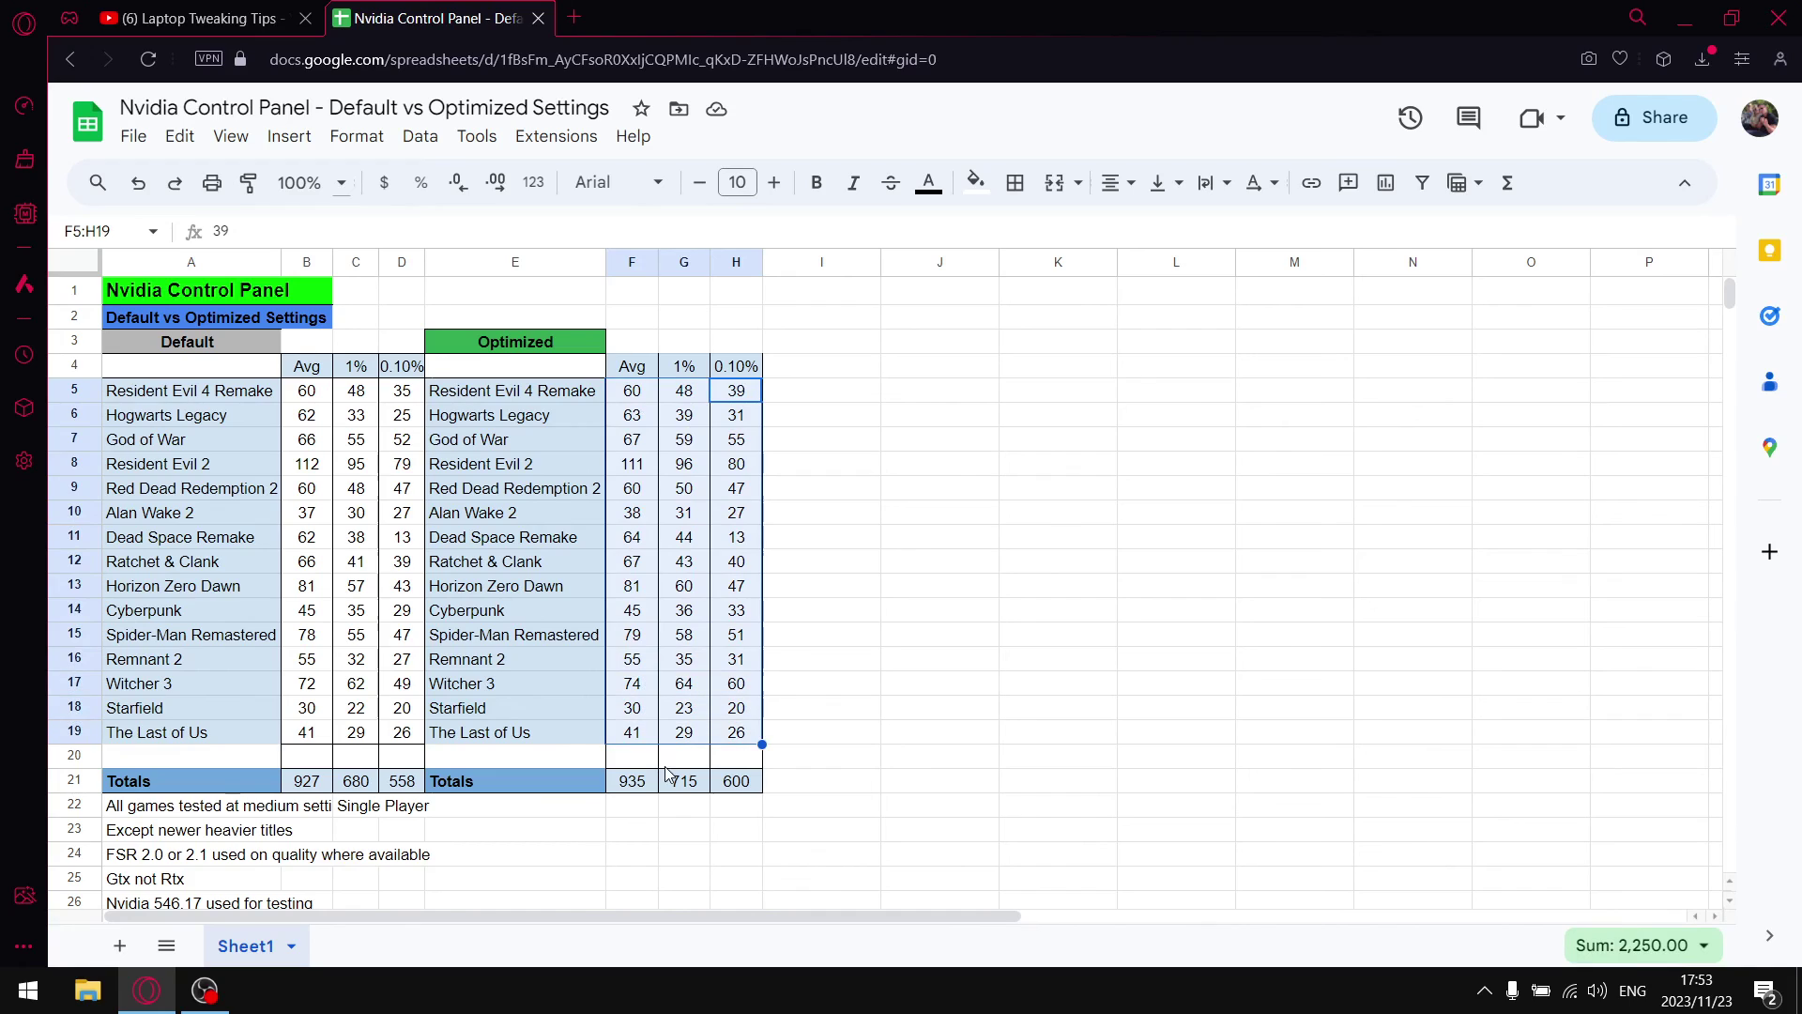